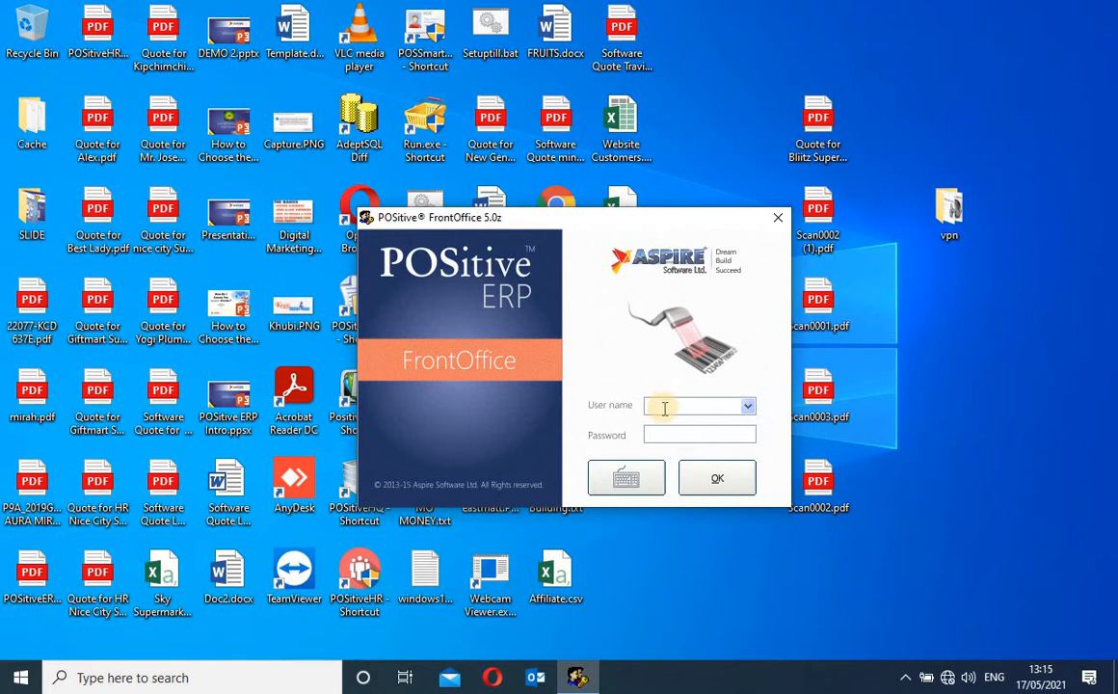
- Log in with the suggested admin user name and password to reach Till 1, Session 53
{"action": "type", "text": "admin"}
{"action": "key", "text": "Tab"}
{"action": "type", "text": "*****"}
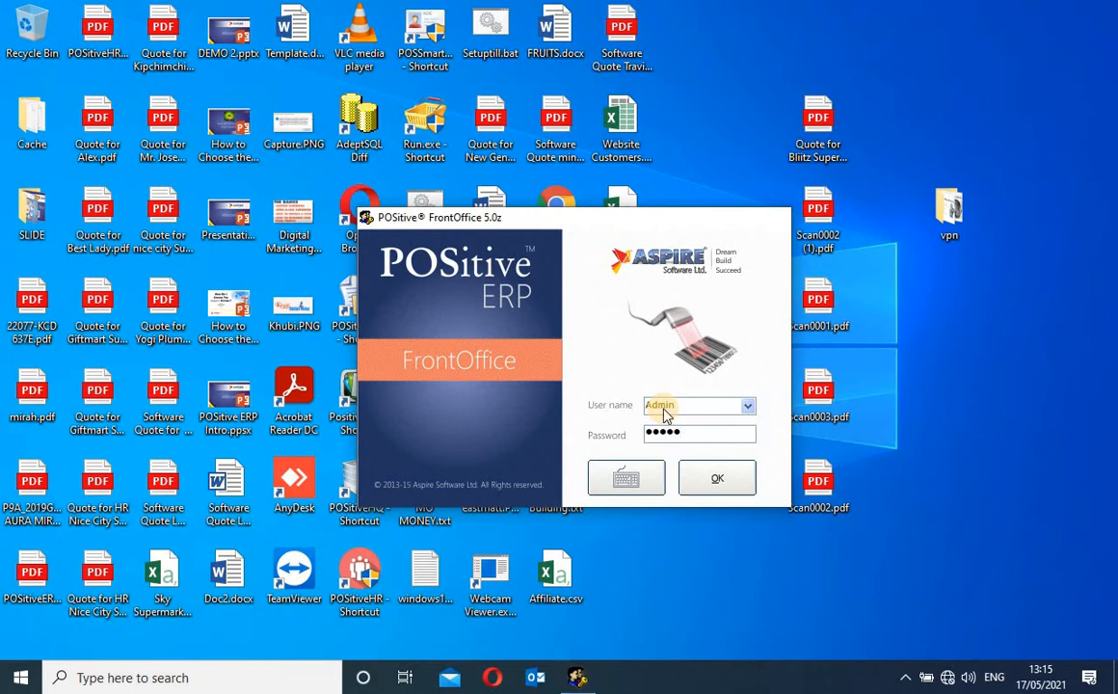
{"action": "key", "text": "Return"}
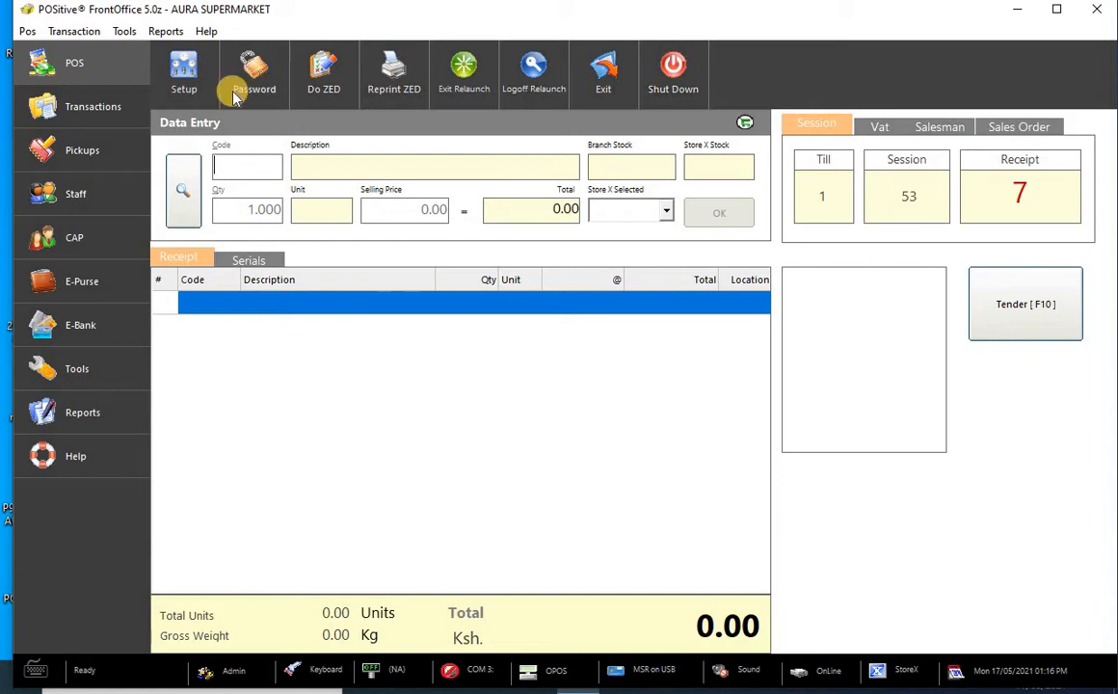
- Add a float of 10000 to the till through Transactions > Float
{"action": "left_click", "coordinate": [108, 116]}
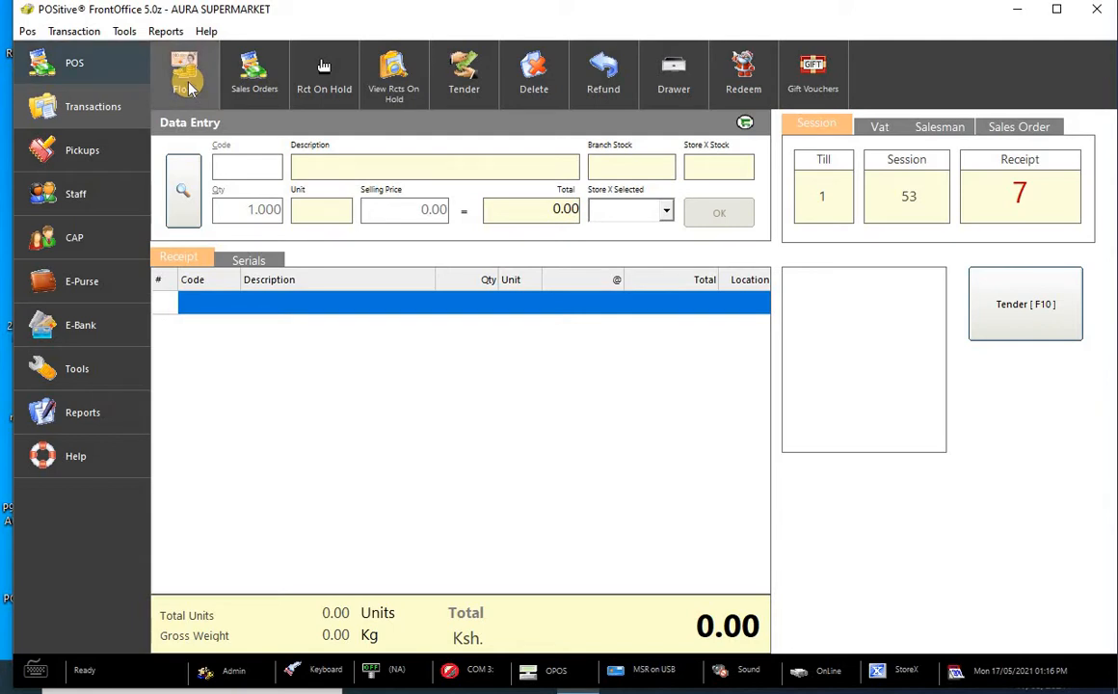
{"action": "left_click", "coordinate": [188, 85]}
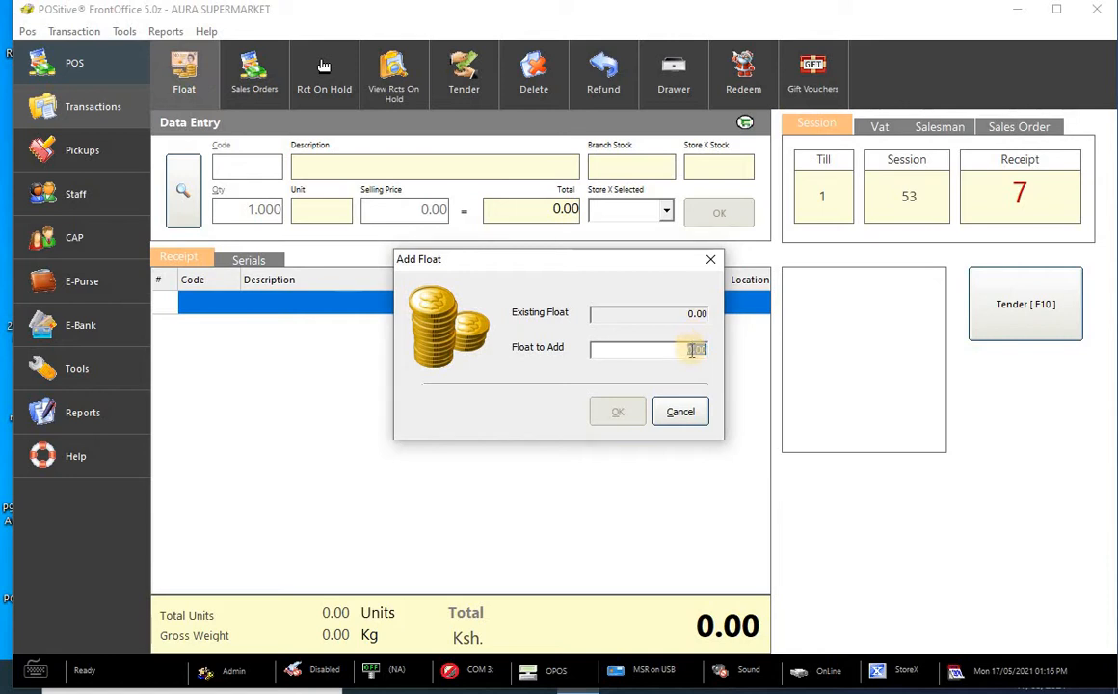
{"action": "type", "text": "5000"}
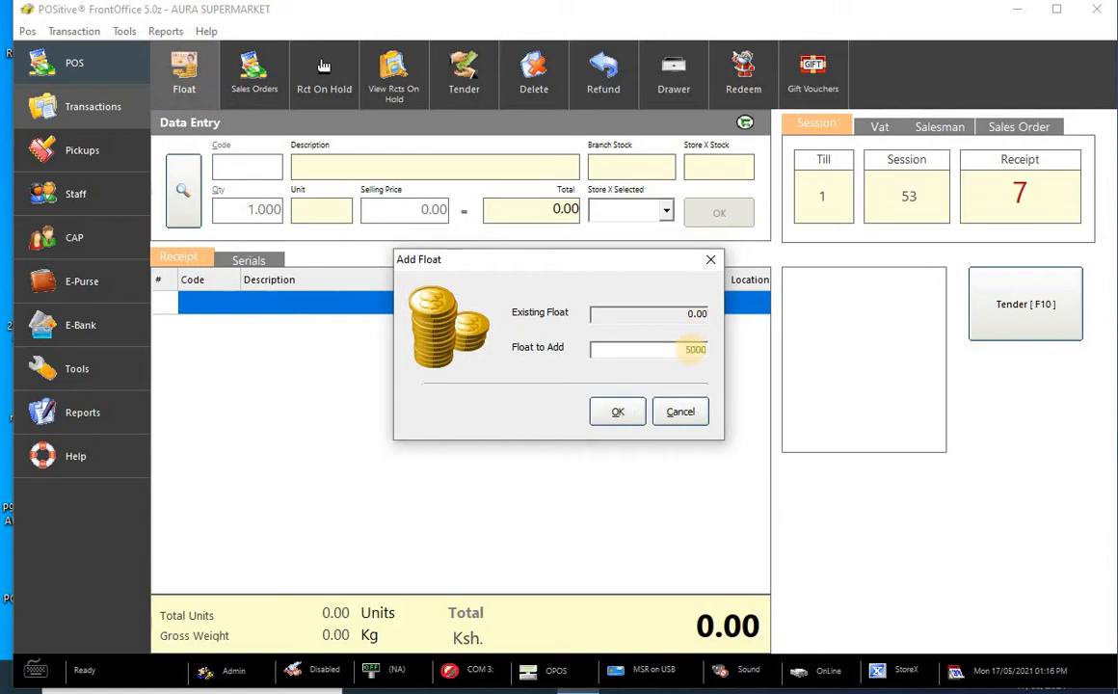
{"action": "key", "text": "BackSpace"}
{"action": "key", "text": "BackSpace"}
{"action": "key", "text": "BackSpace"}
{"action": "key", "text": "BackSpace"}
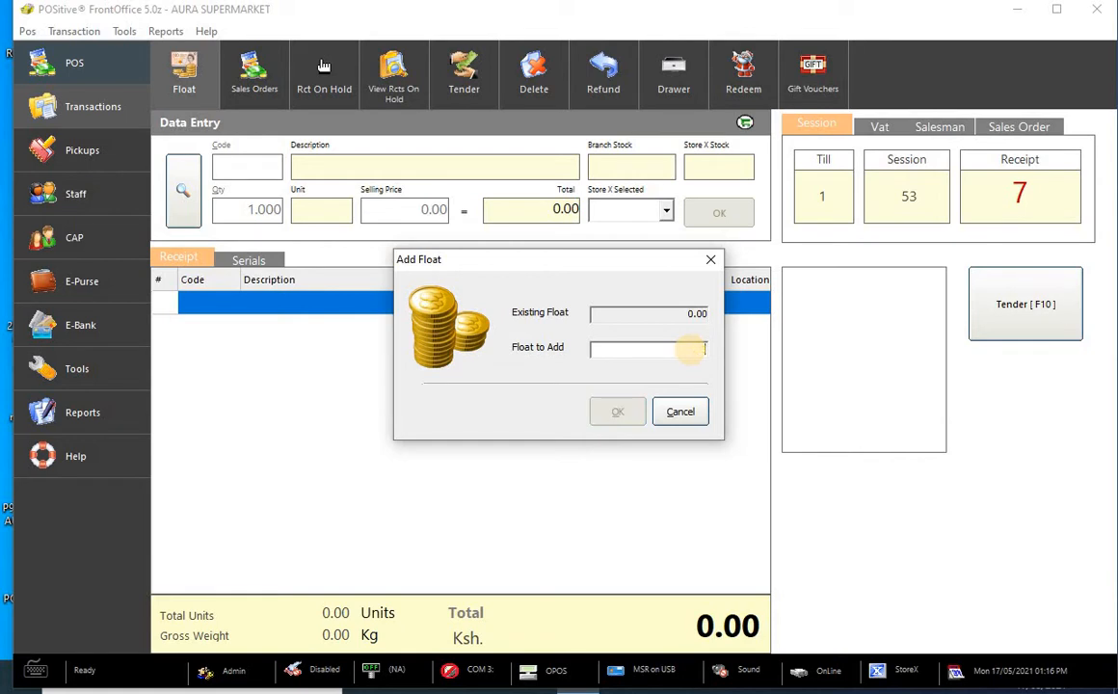
{"action": "type", "text": "10000"}
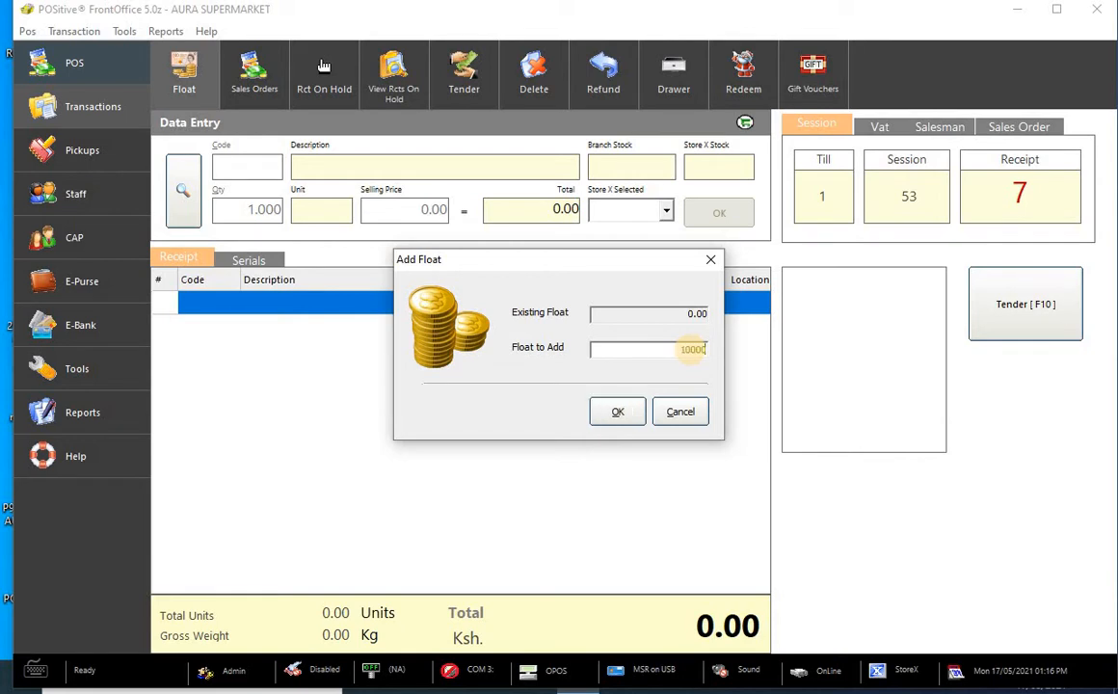
{"action": "left_click", "coordinate": [615, 416]}
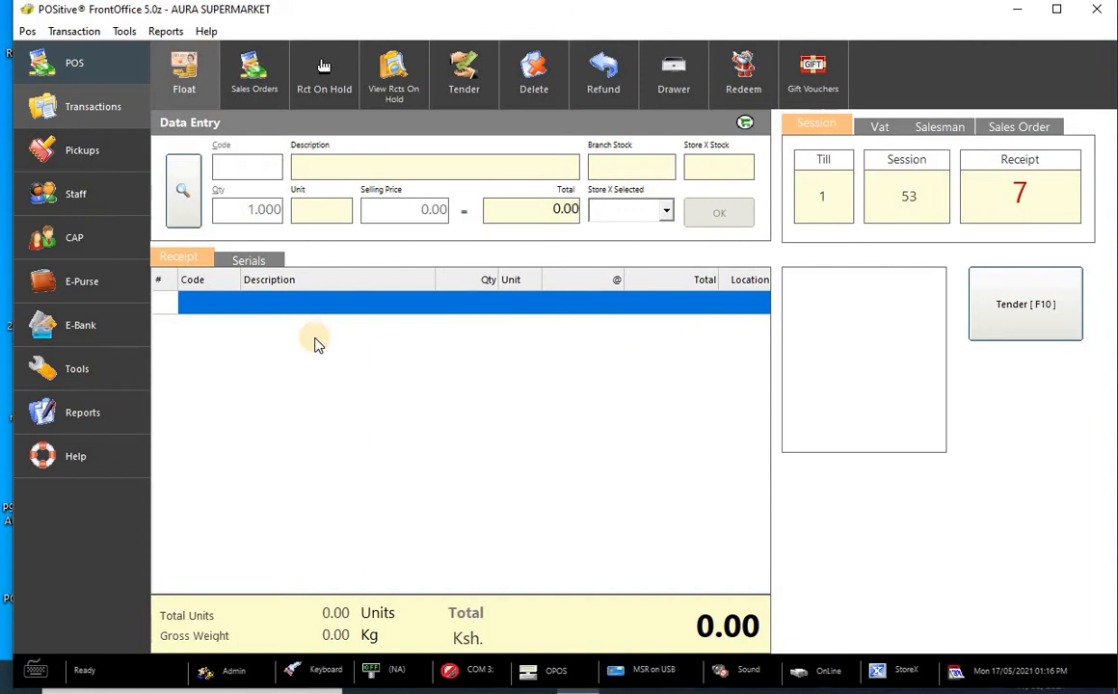
{"action": "left_click", "coordinate": [256, 77]}
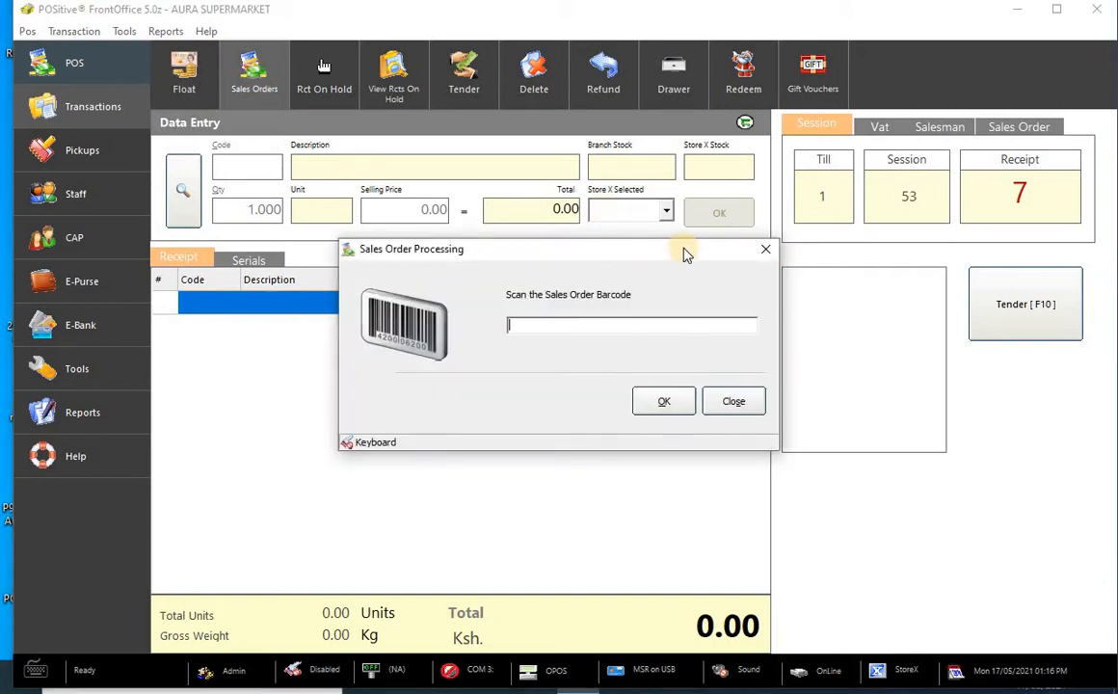
{"action": "mouse_move", "coordinate": [636, 256]}
{"action": "left_mouse_down"}
{"action": "mouse_move", "coordinate": [604, 272]}
{"action": "mouse_move", "coordinate": [618, 261]}
{"action": "left_mouse_up"}
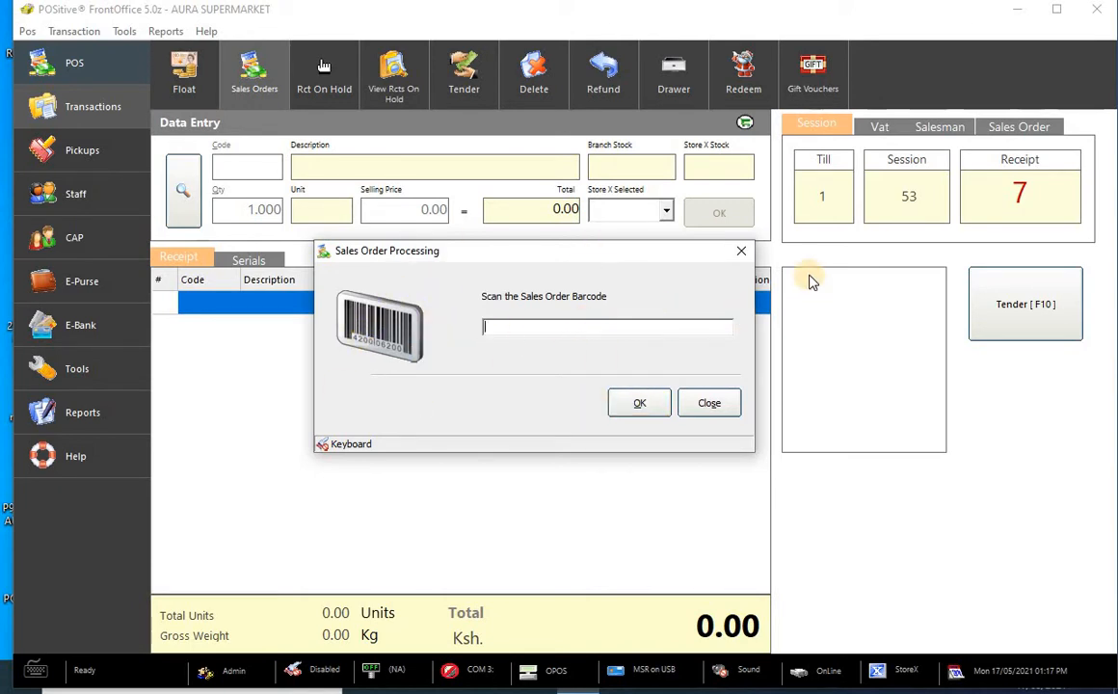
{"action": "left_click", "coordinate": [740, 255]}
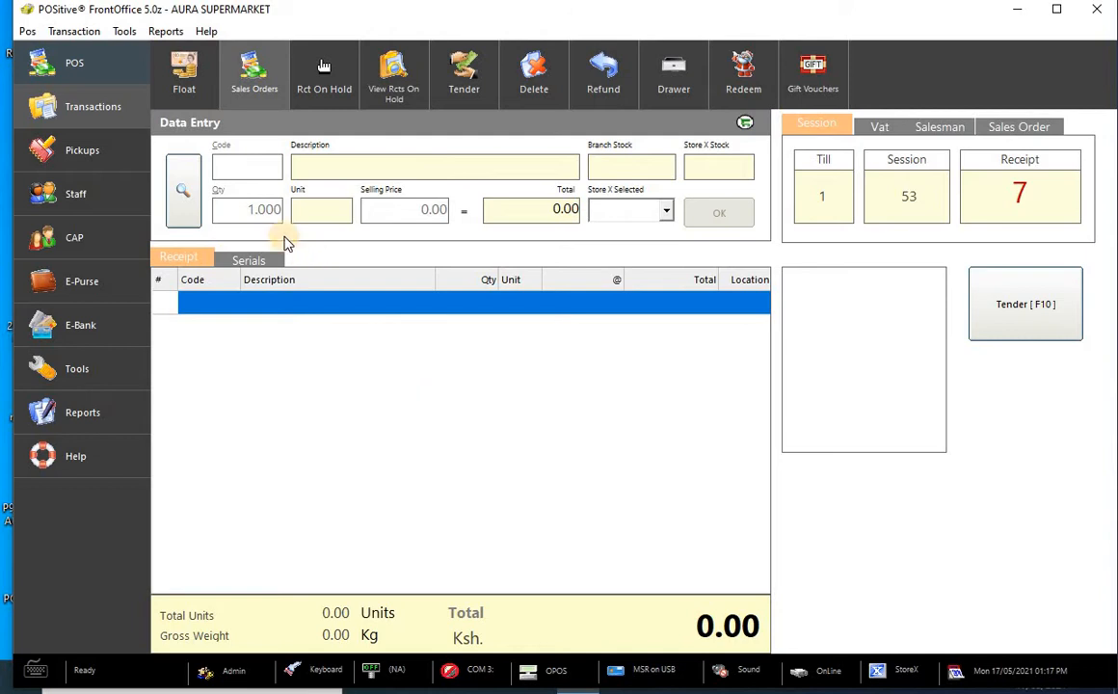
- Ring up item codes 120001 (SUITCASE MEDIUM) and 120002 on the receipt
{"action": "left_click", "coordinate": [263, 170]}
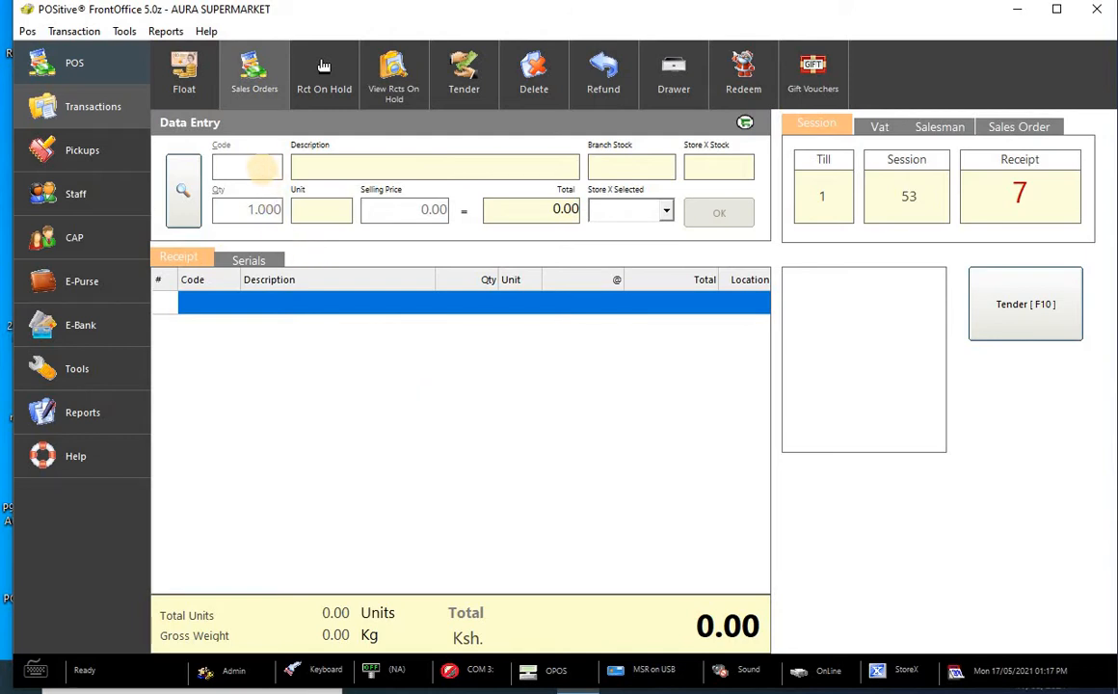
{"action": "type", "text": "12000"}
{"action": "key", "text": "BackSpace"}
{"action": "type", "text": "1"}
{"action": "key", "text": "BackSpace"}
{"action": "type", "text": "01"}
{"action": "key", "text": "Return"}
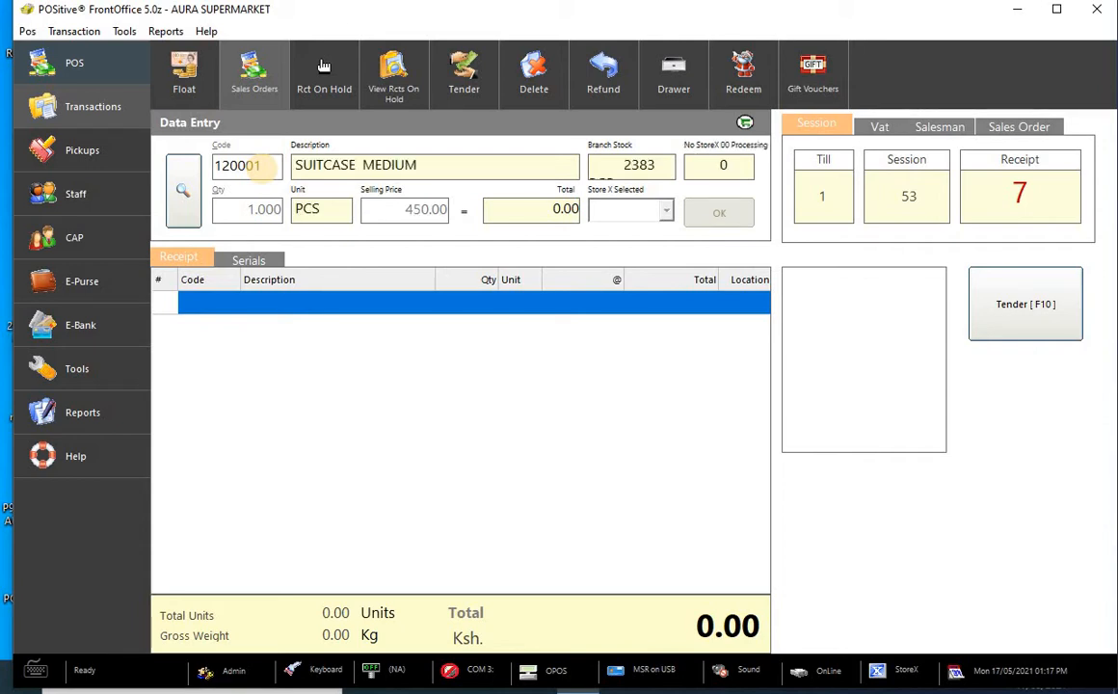
{"action": "key", "text": "Return"}
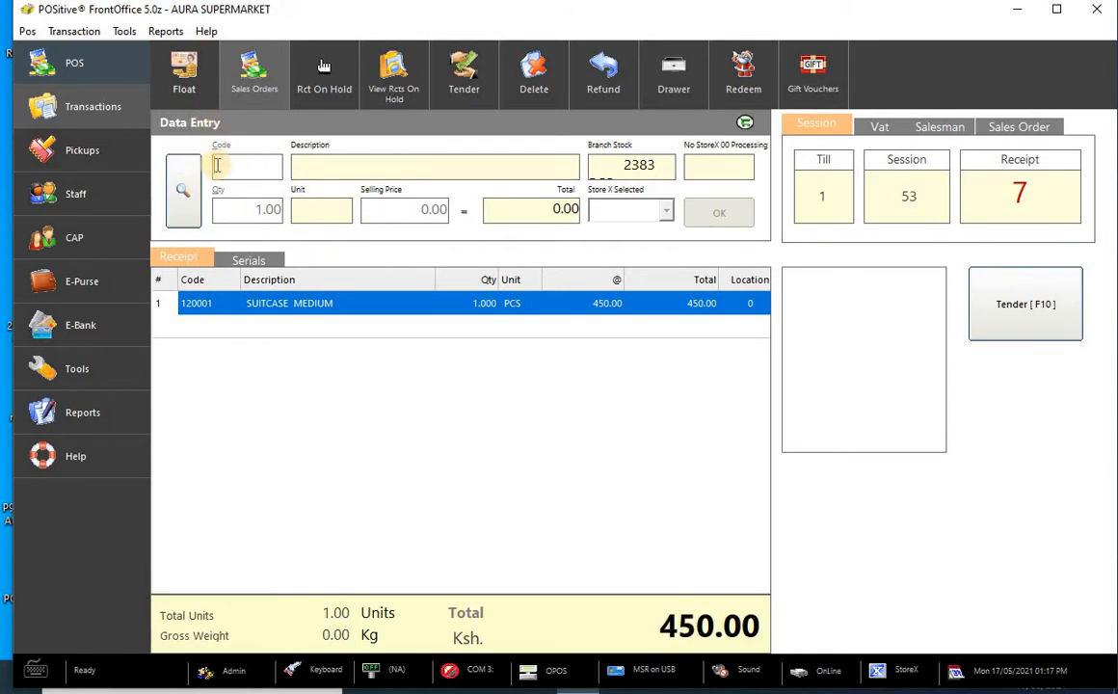
{"action": "type", "text": "120002"}
{"action": "key", "text": "Return"}
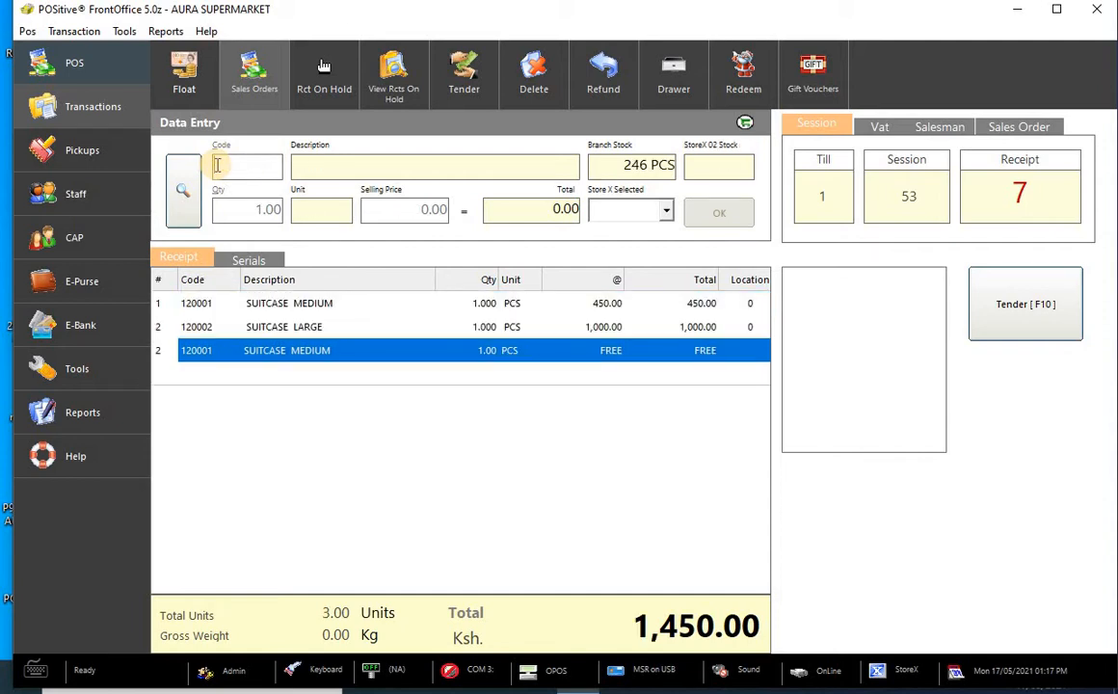
- Try 120003 past the under-cost warnings, add 120004 bag6, then look up 120005
{"action": "type", "text": "120003"}
{"action": "key", "text": "Return"}
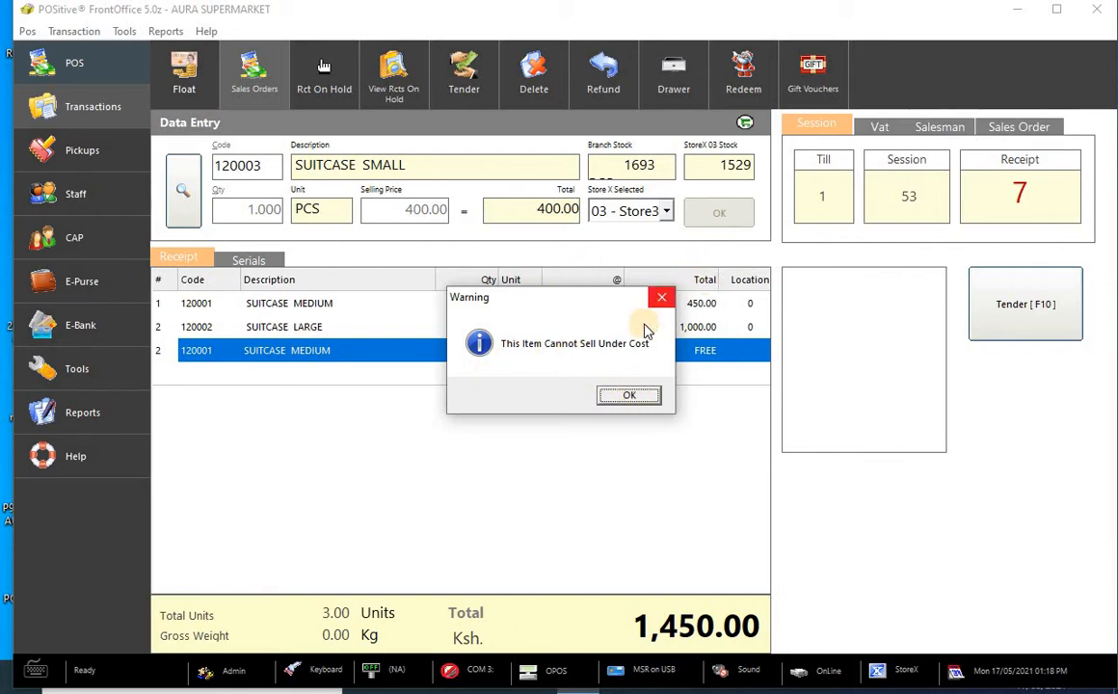
{"action": "left_click", "coordinate": [628, 397]}
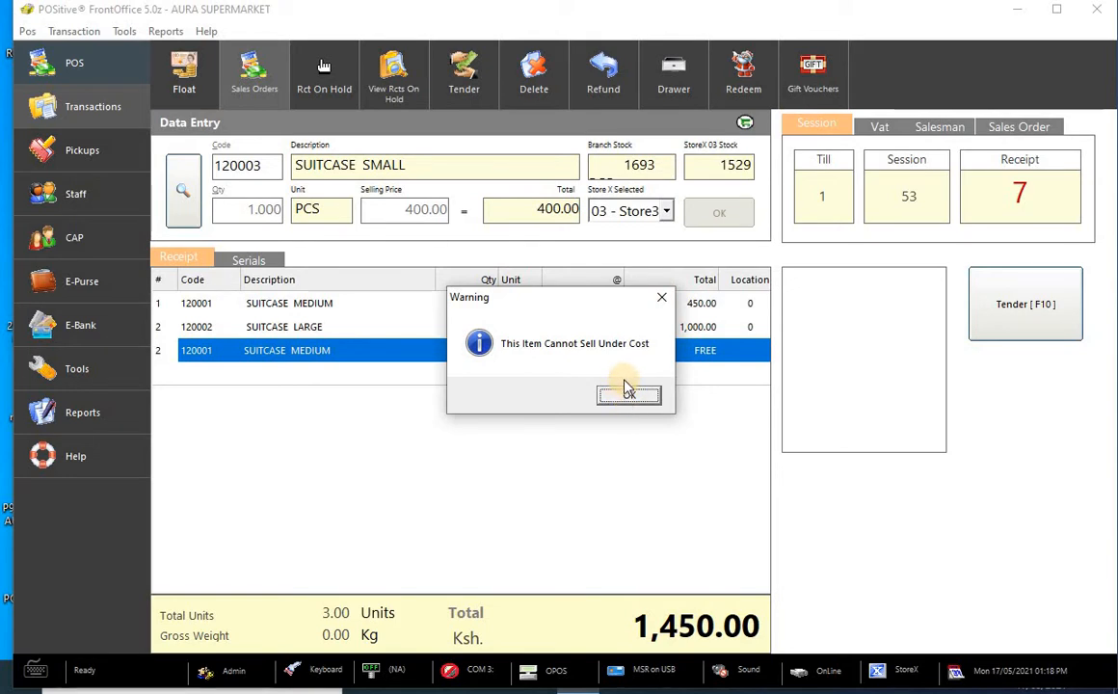
{"action": "left_click", "coordinate": [626, 398]}
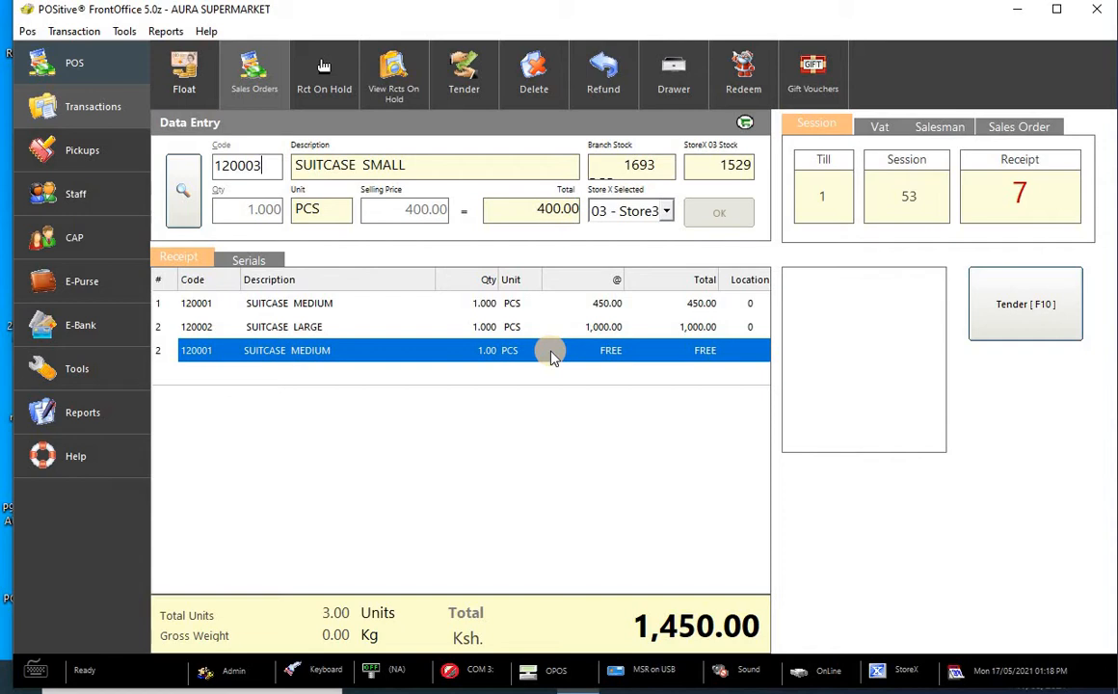
{"action": "key", "text": "Return"}
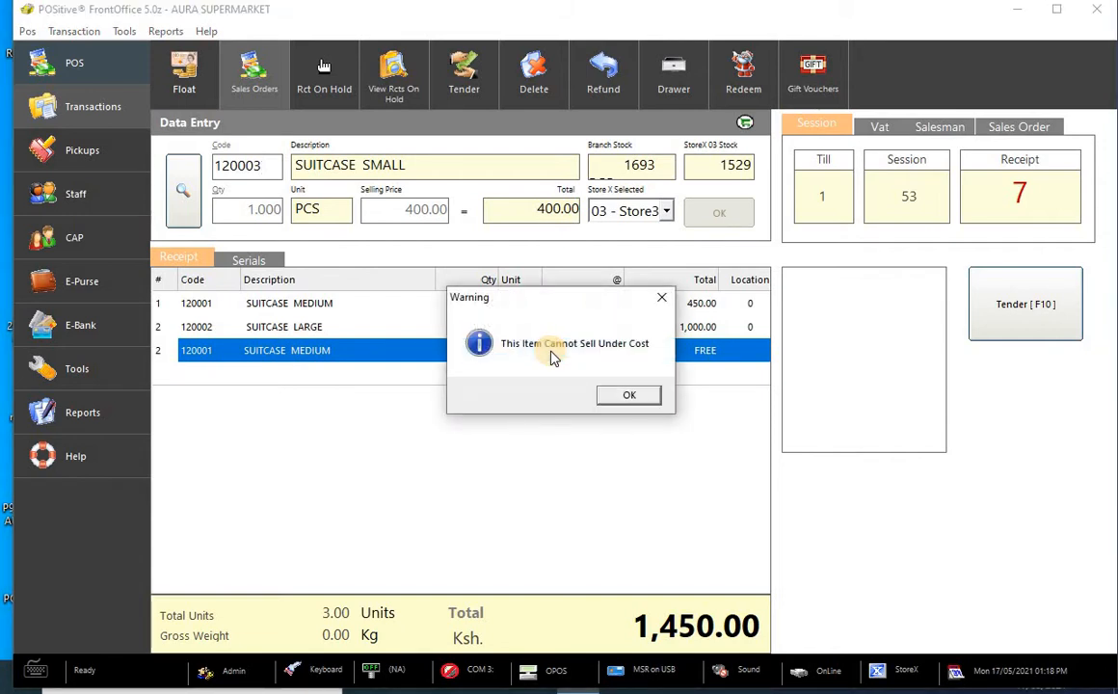
{"action": "left_click", "coordinate": [644, 396]}
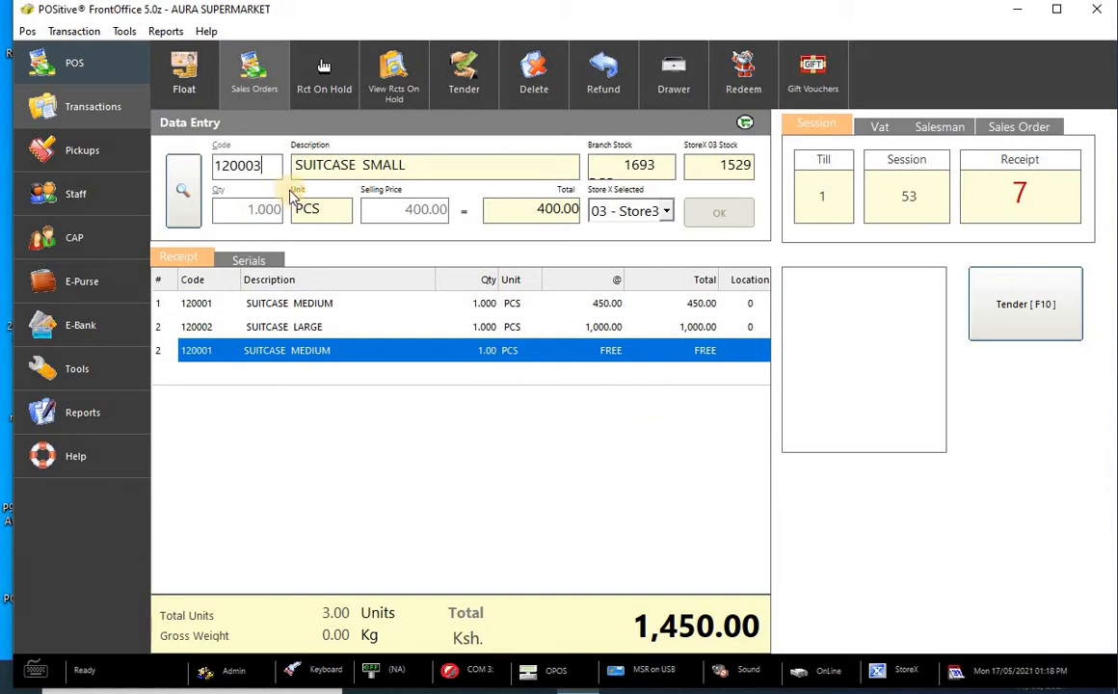
{"action": "key", "text": "BackSpace"}
{"action": "type", "text": "4"}
{"action": "key", "text": "Return"}
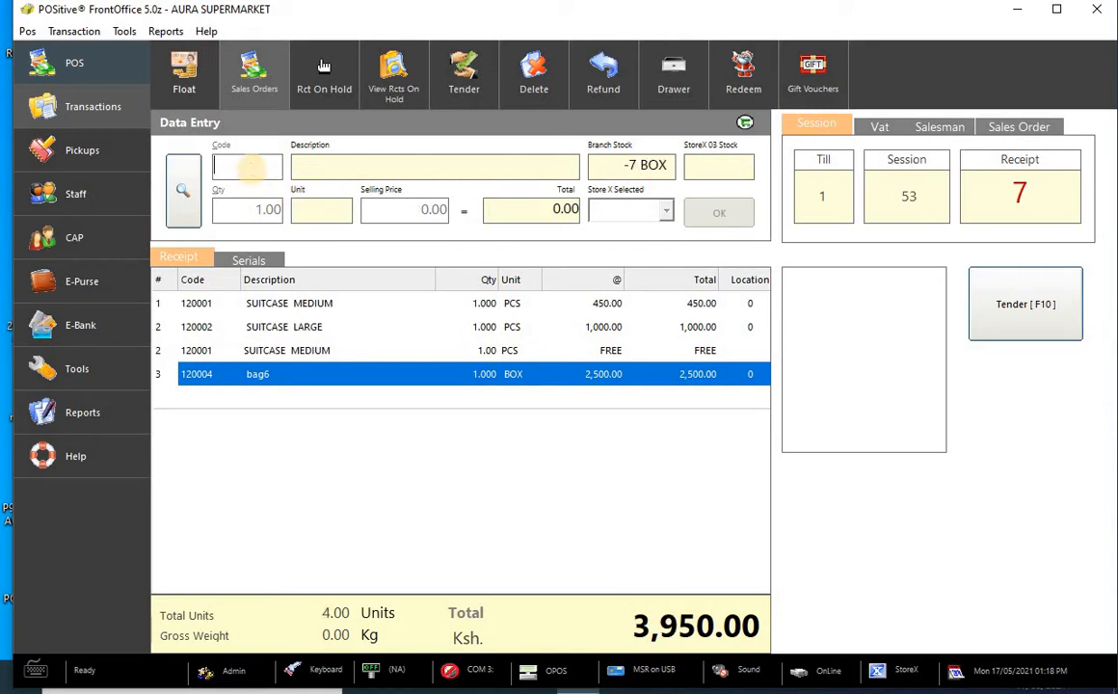
{"action": "type", "text": "120005"}
{"action": "left_click", "coordinate": [253, 171]}
{"action": "key", "text": "Return"}
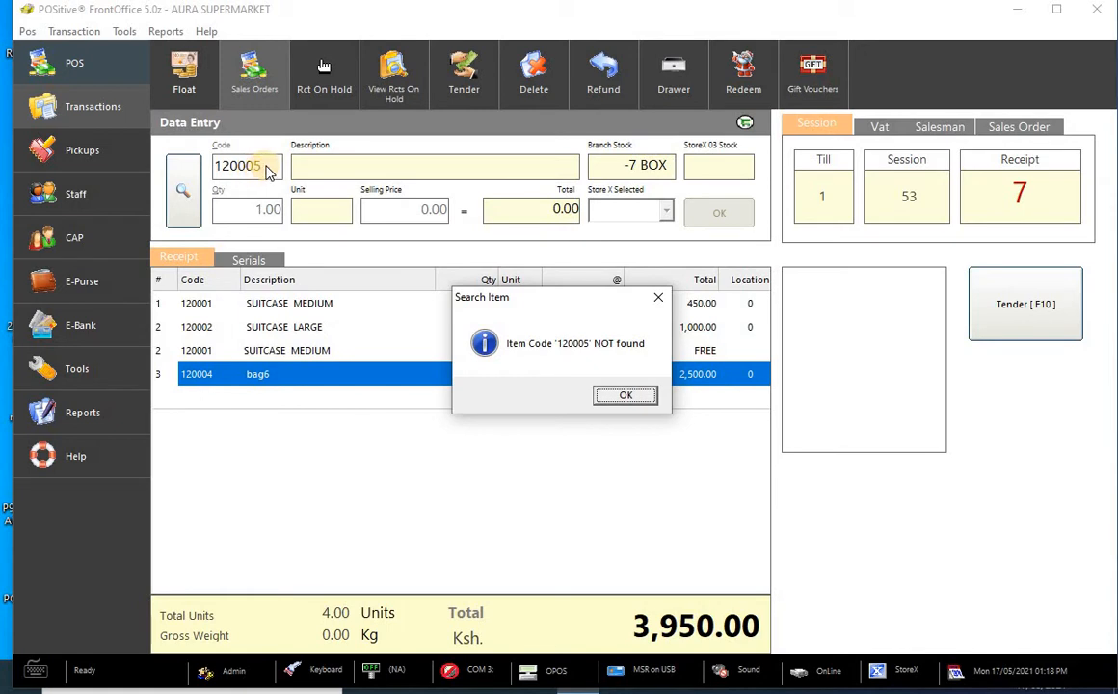
- Dismiss the not-found message and add SUGAR 50 KG (code 110001) at 2,000.00
{"action": "left_click", "coordinate": [660, 300]}
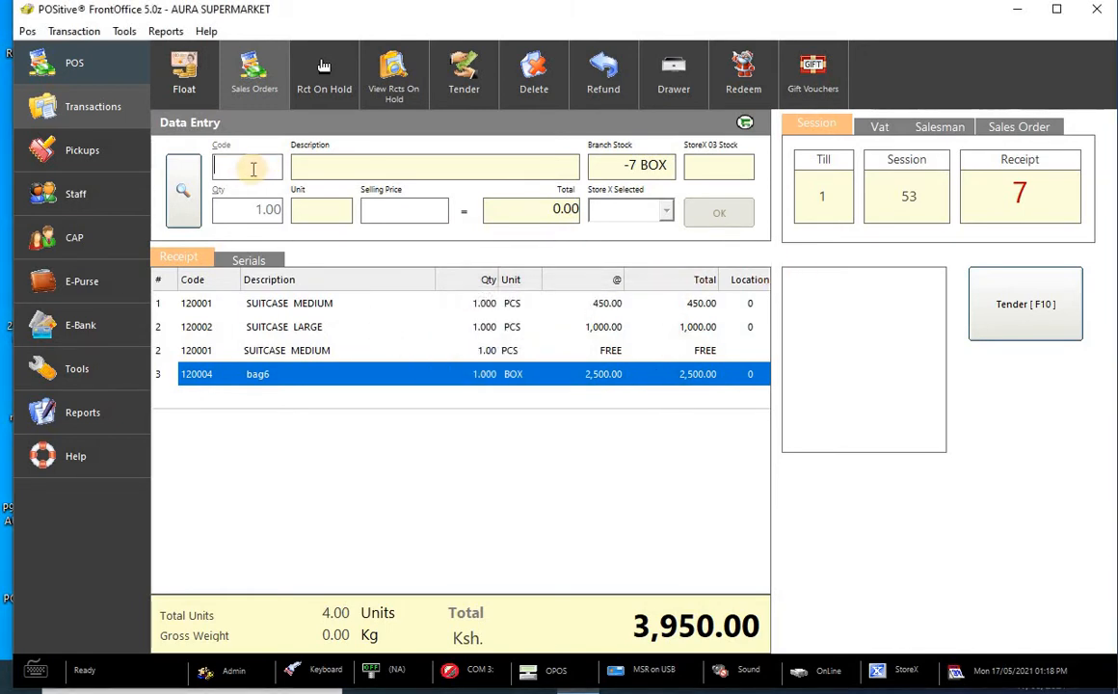
{"action": "type", "text": "1100"}
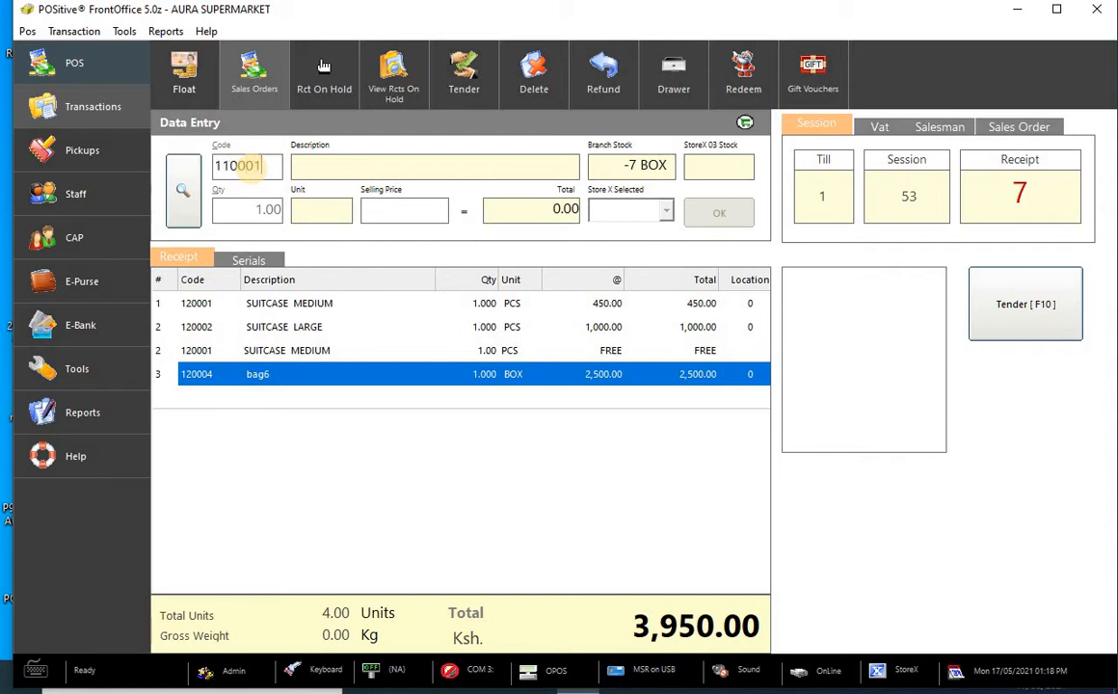
{"action": "type", "text": "01"}
{"action": "key", "text": "Return"}
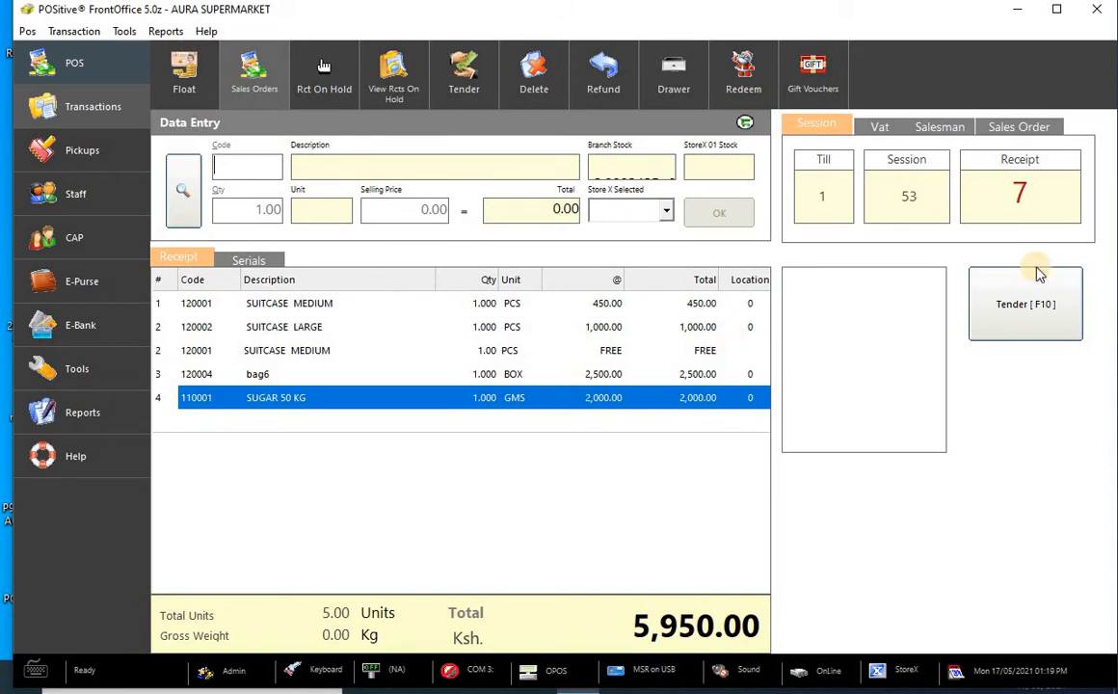
- Look up the Receive Payment shortcut in Help, then bring up payment for the 5,950.00 receipt
{"action": "left_click", "coordinate": [1009, 318]}
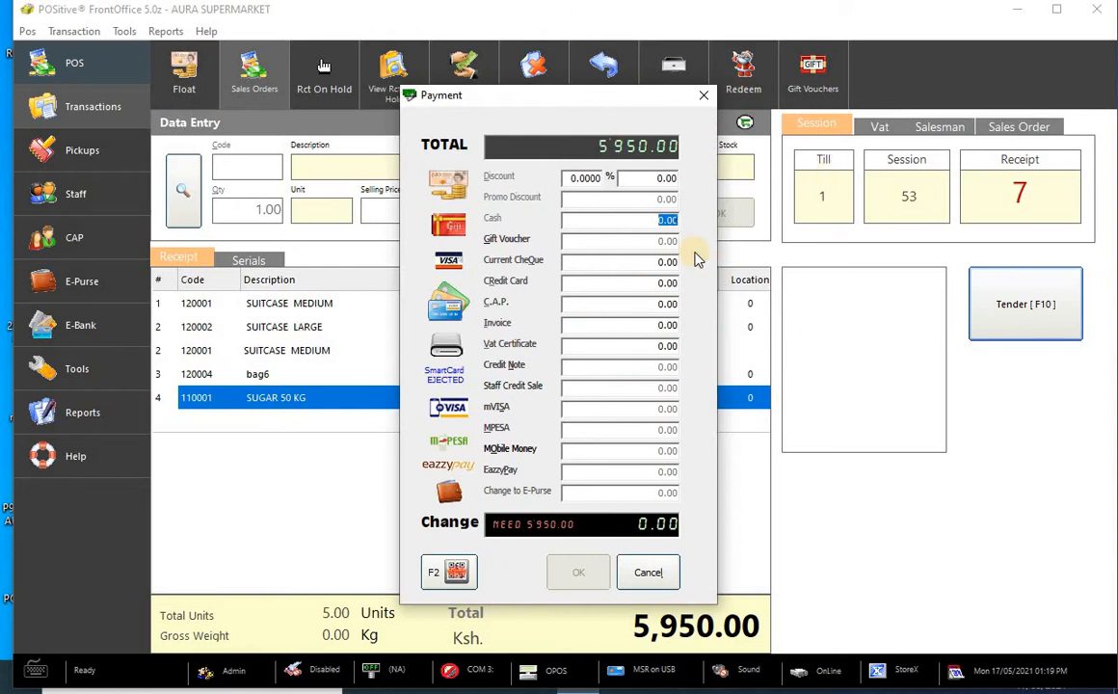
{"action": "left_click", "coordinate": [703, 94]}
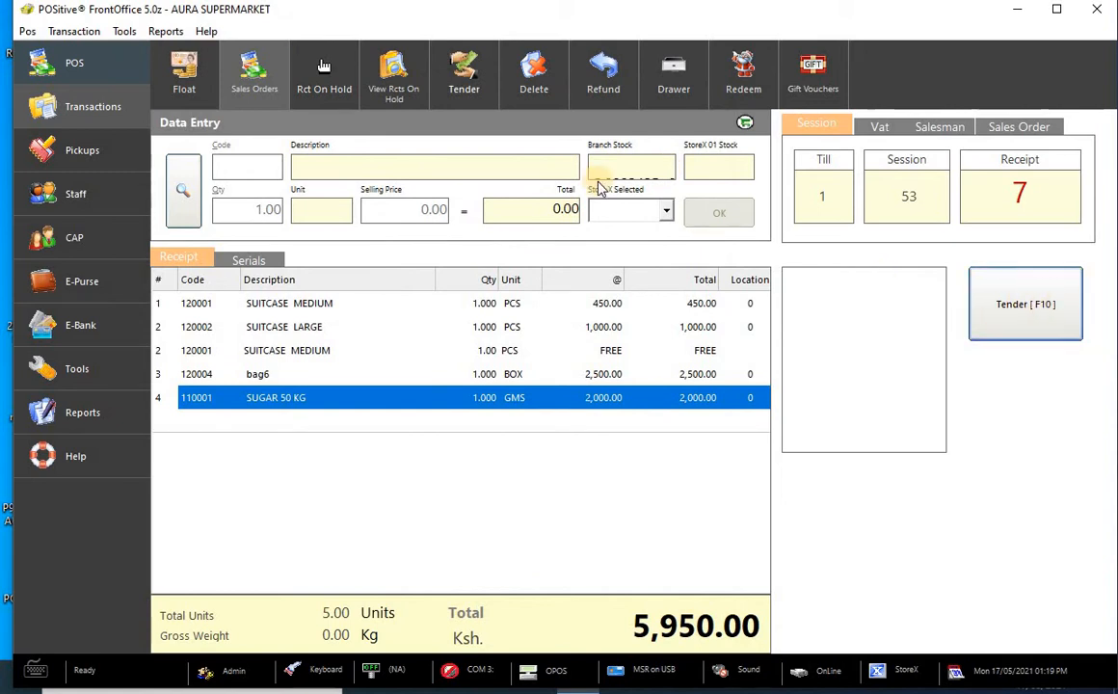
{"action": "left_click", "coordinate": [206, 31]}
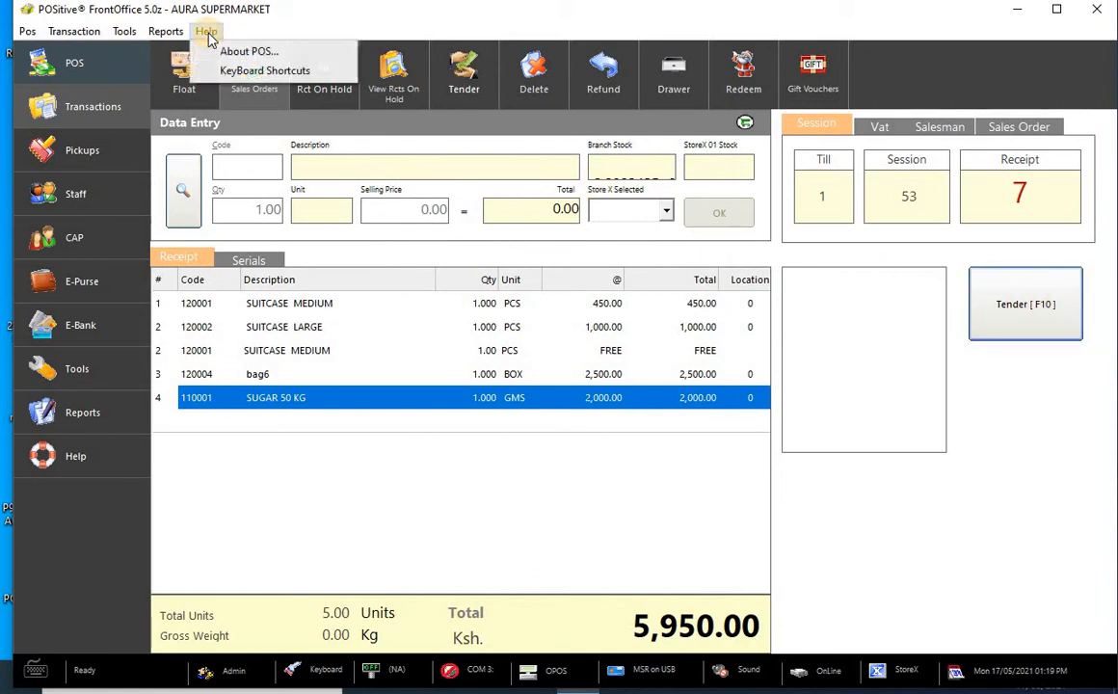
{"action": "left_click", "coordinate": [242, 77]}
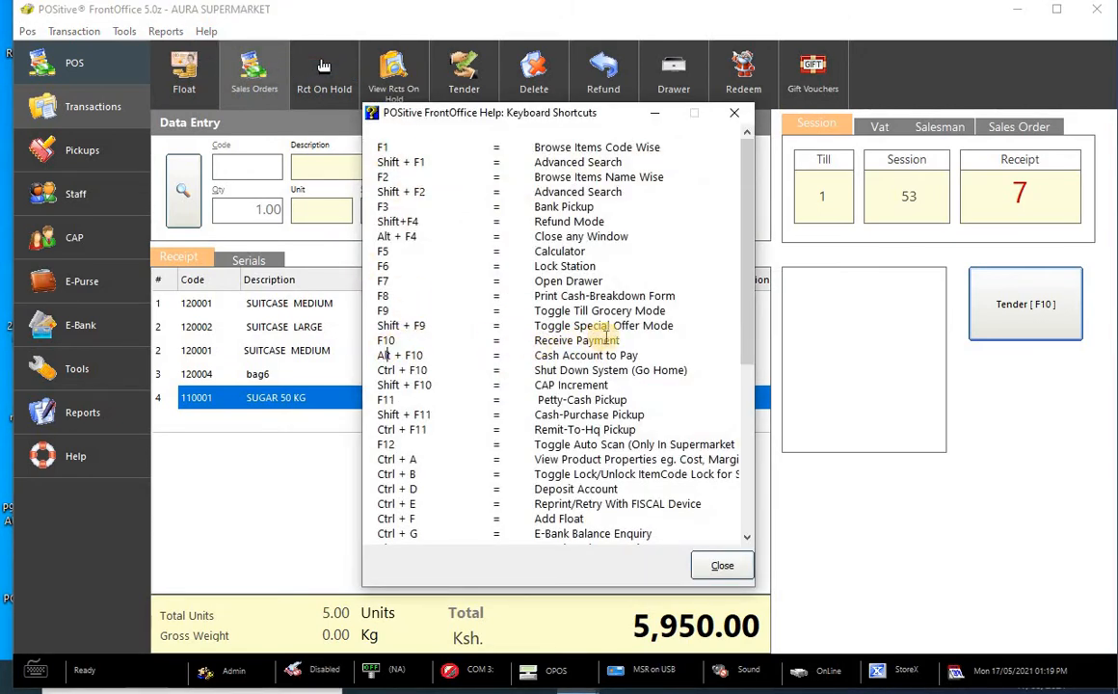
{"action": "left_click_drag", "start_coordinate": [623, 342], "coordinate": [533, 342]}
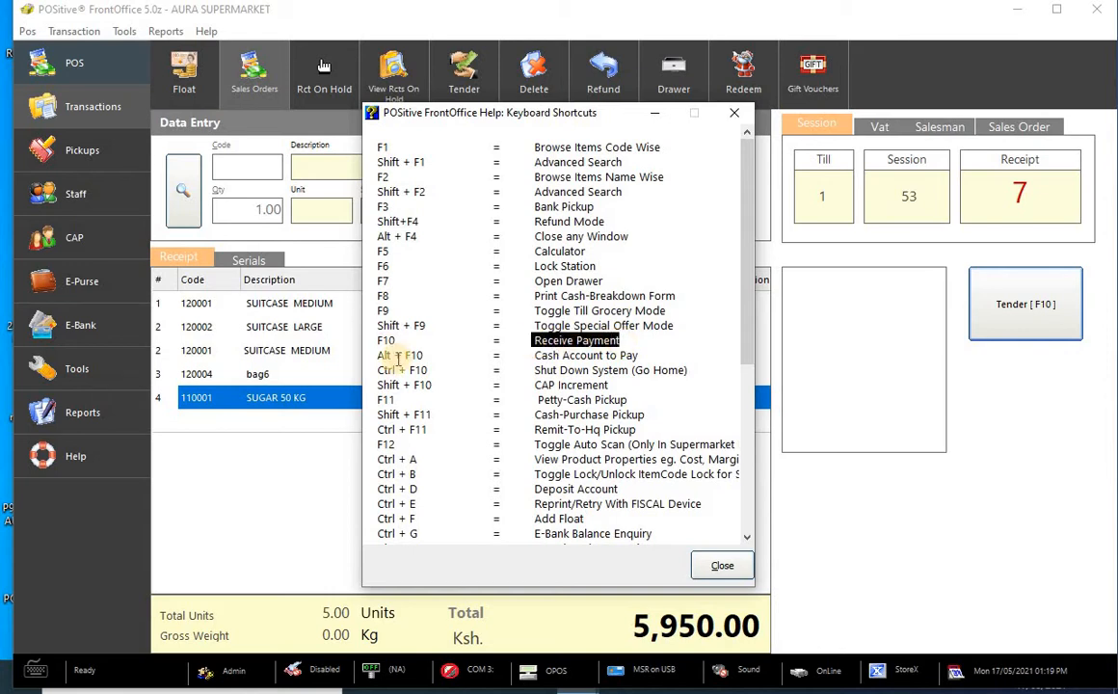
{"action": "left_click", "coordinate": [733, 115]}
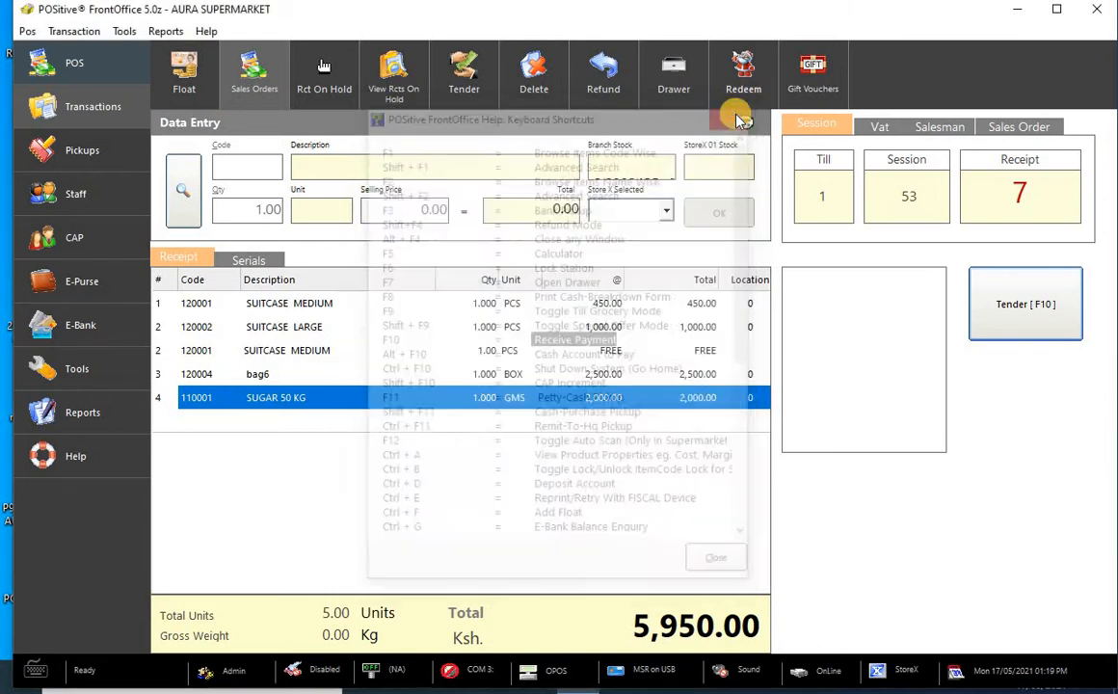
{"action": "left_click", "coordinate": [999, 303]}
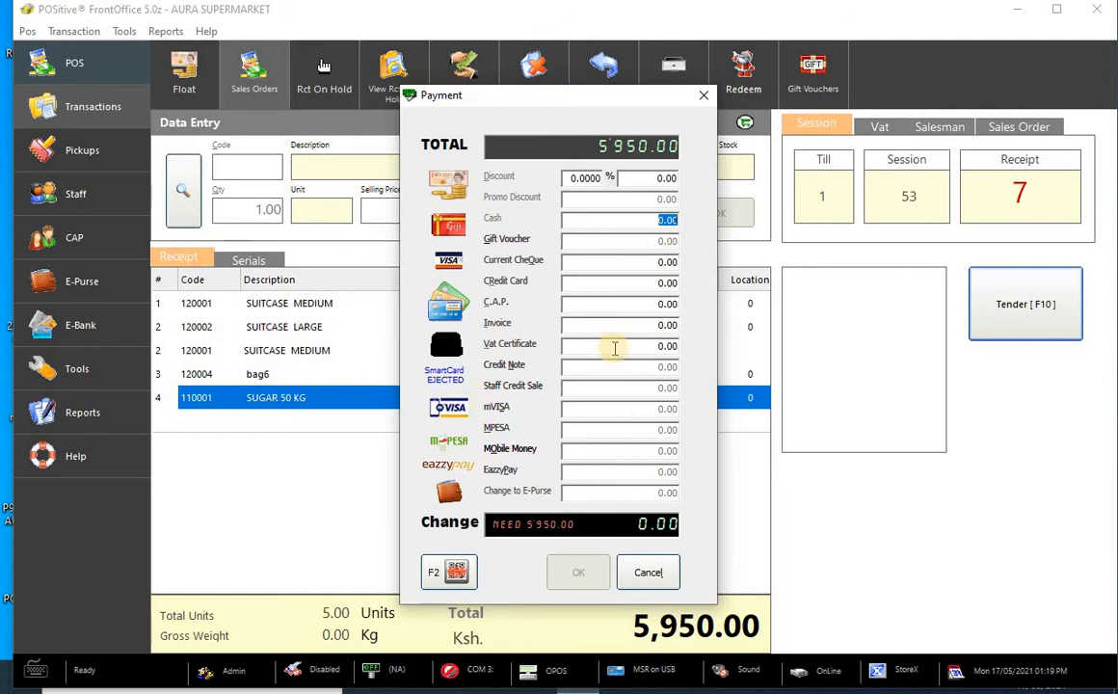
- Fill both Cash and Current Cheque with 5,950.00 and try to confirm the payment
{"action": "double_click", "coordinate": [639, 221]}
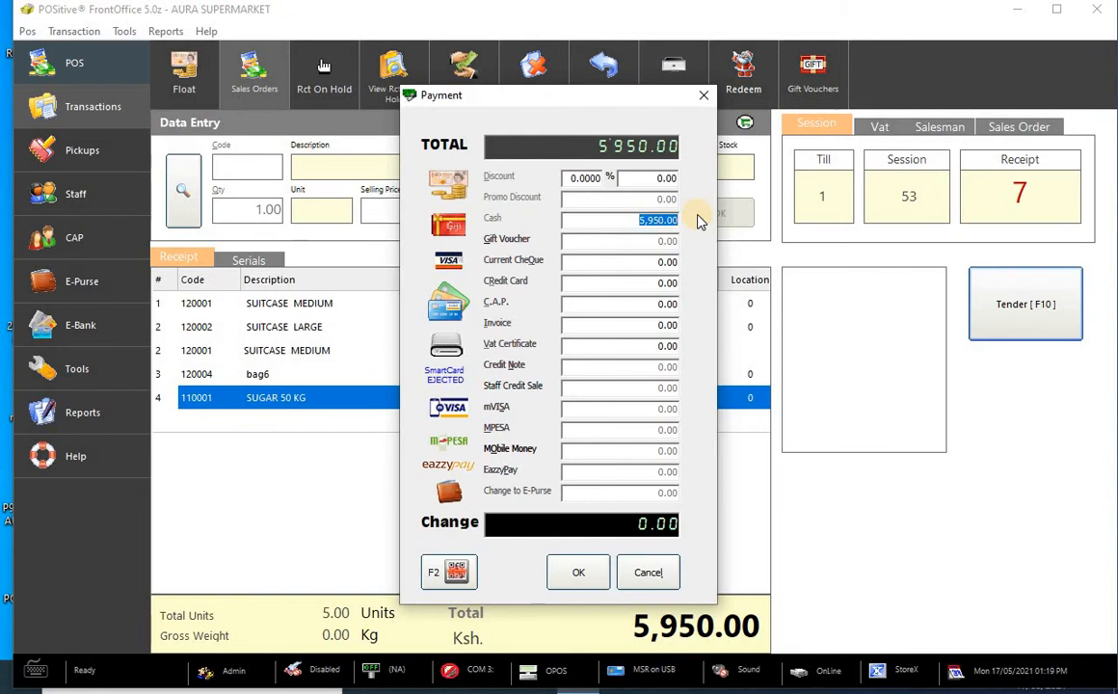
{"action": "left_click", "coordinate": [638, 260]}
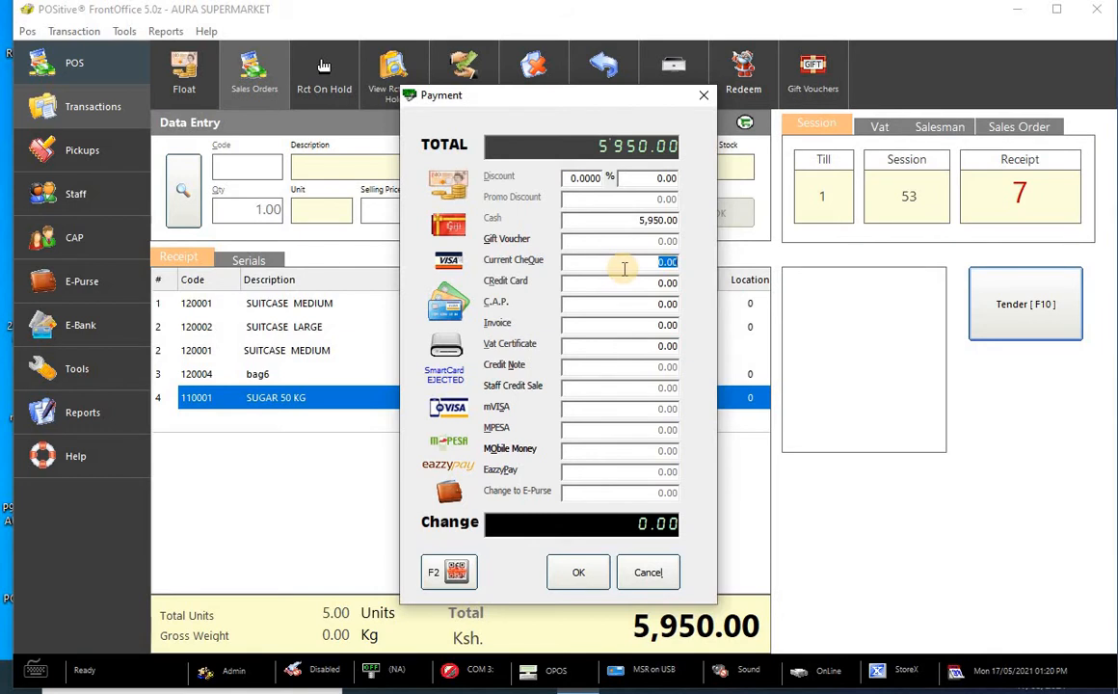
{"action": "double_click", "coordinate": [625, 269]}
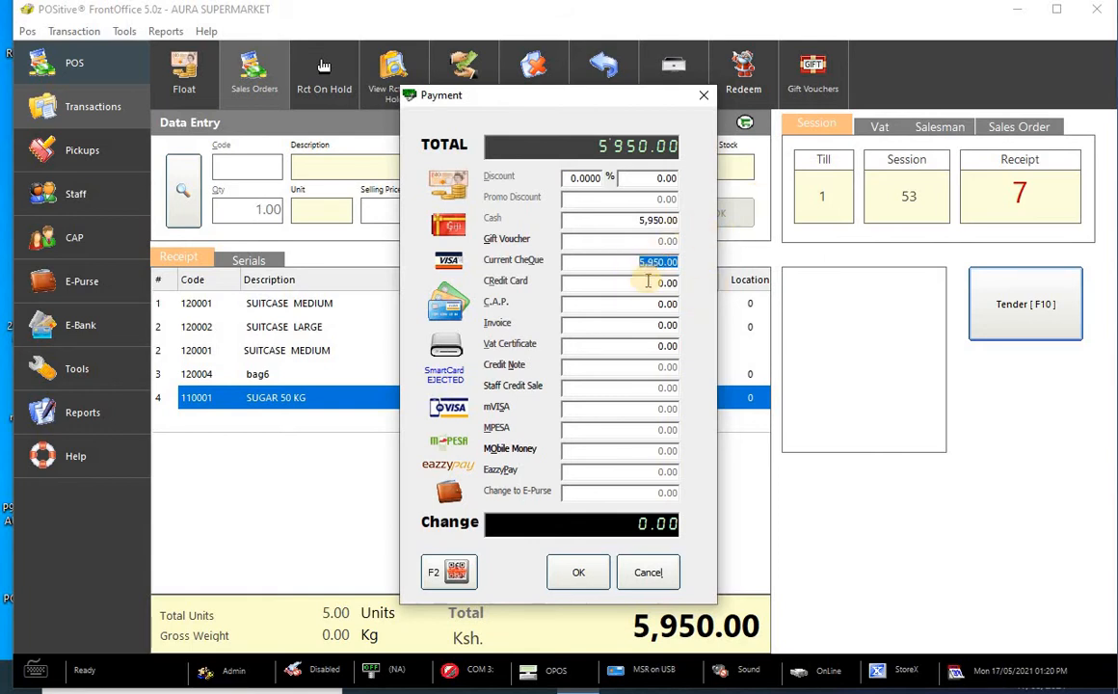
{"action": "left_click", "coordinate": [579, 573]}
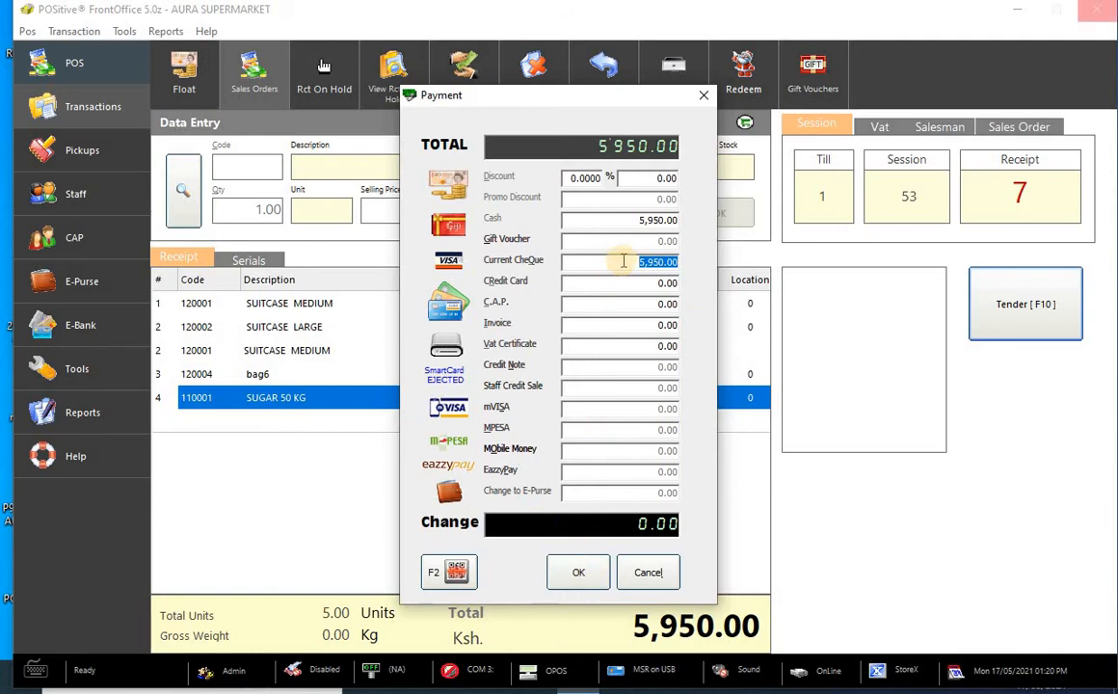
{"action": "left_click", "coordinate": [576, 572]}
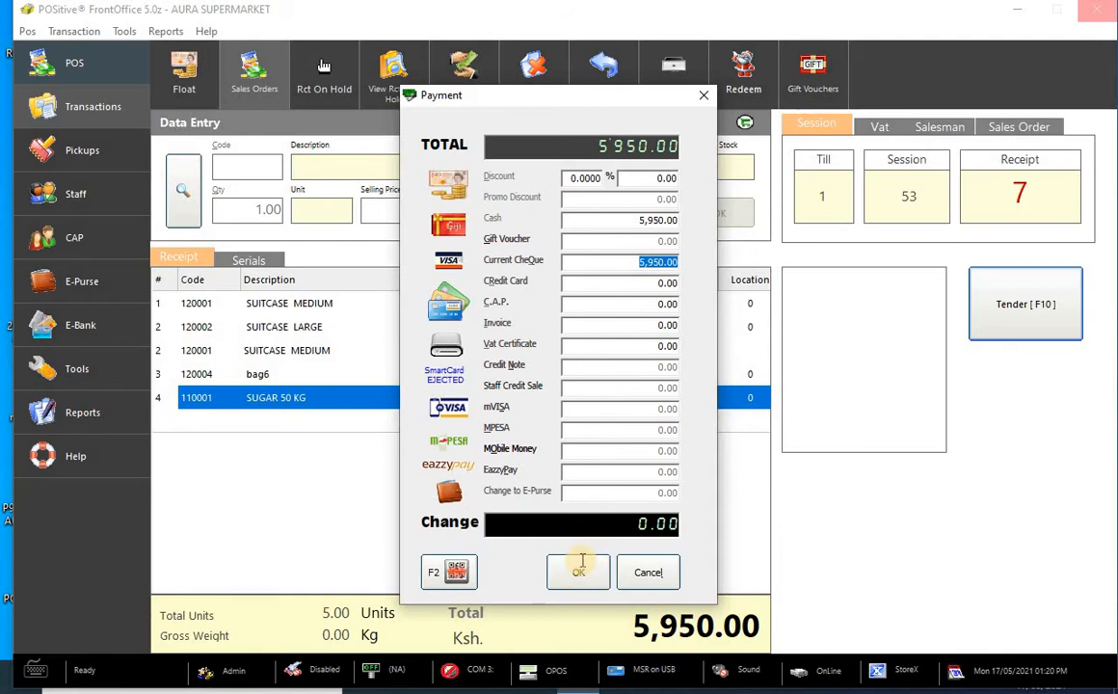
{"action": "left_click", "coordinate": [577, 572]}
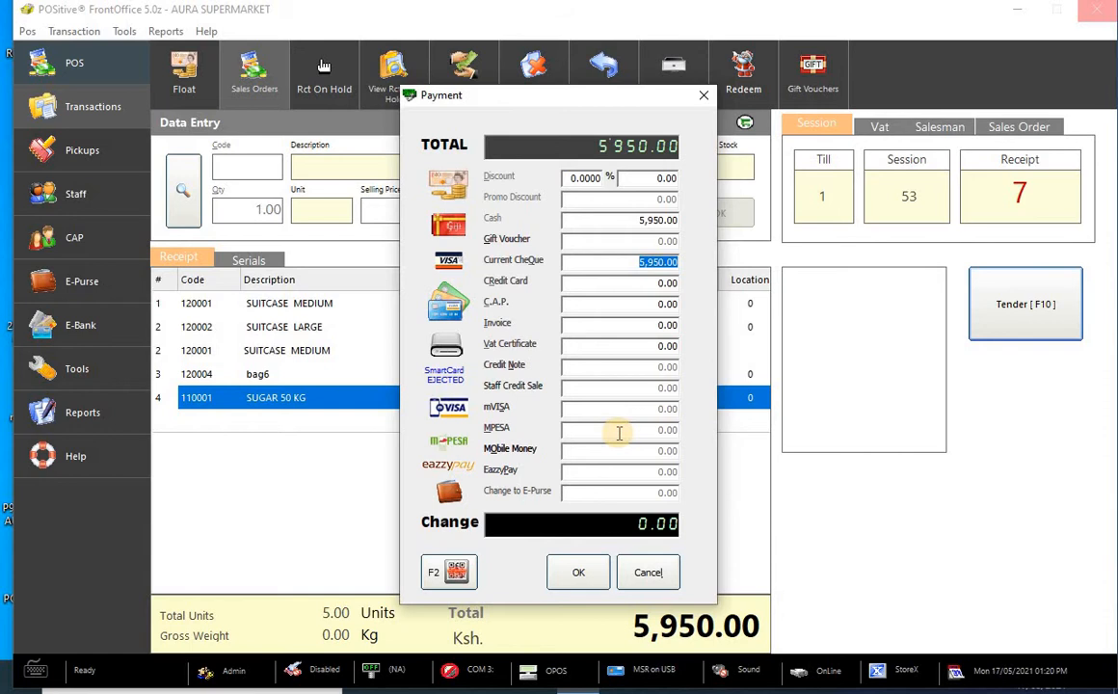
- Enter a cheque number, drawer, bank name and town Bungoma, then cancel the cheque details
{"action": "key", "text": "Return"}
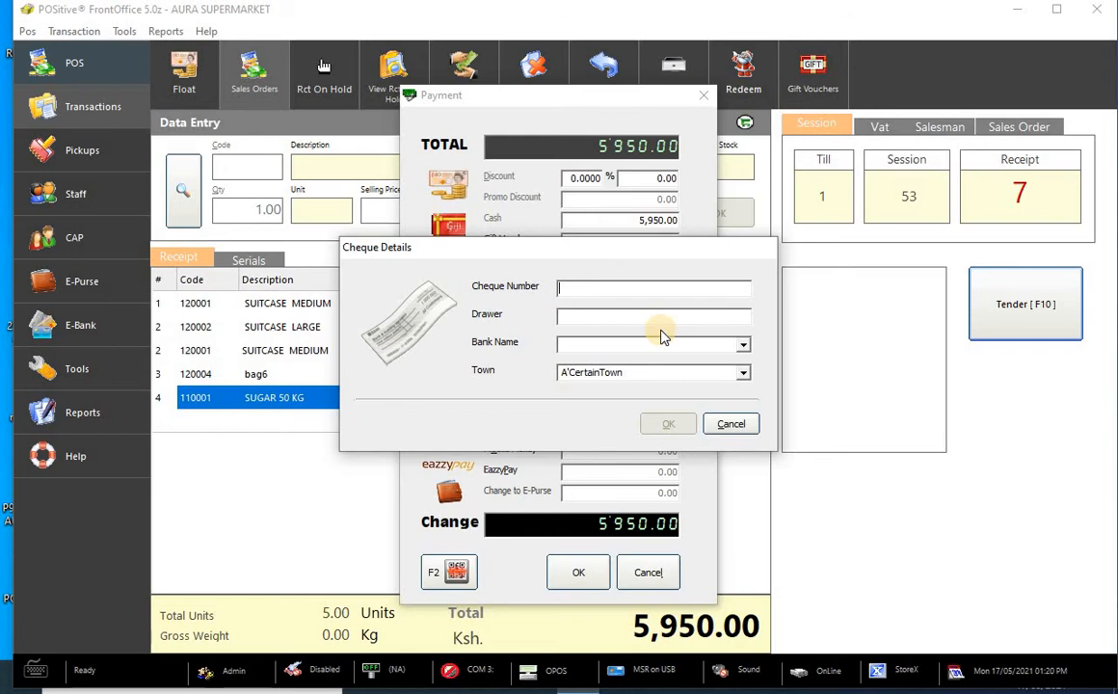
{"action": "type", "text": "i88876t5rr55"}
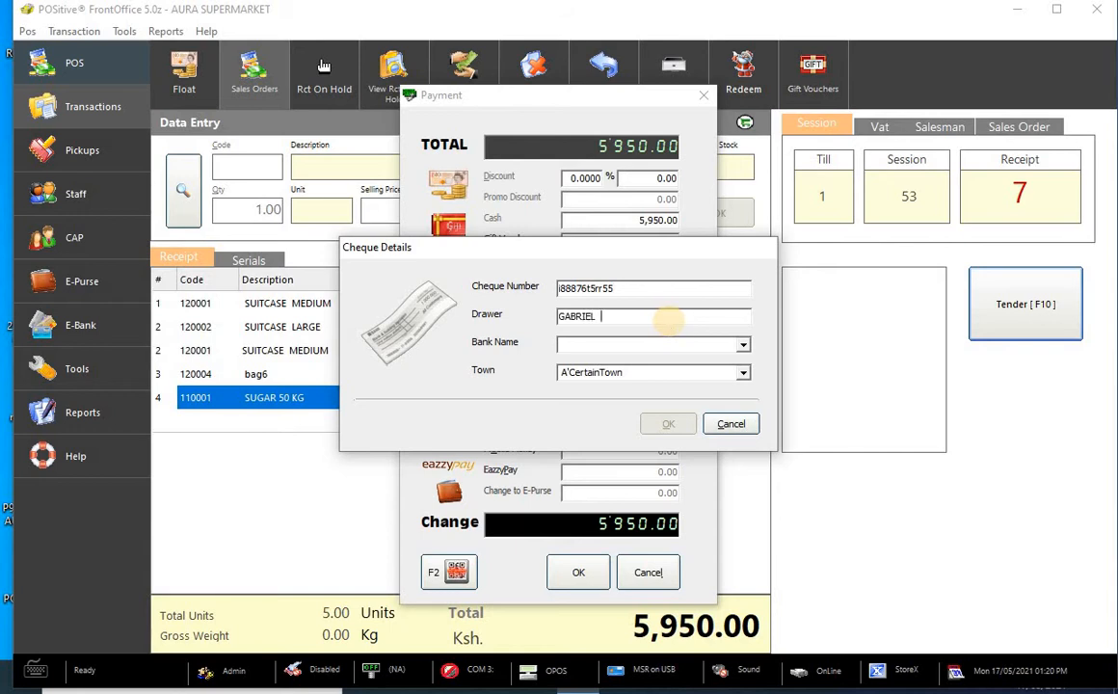
{"action": "type", "text": "UR"}
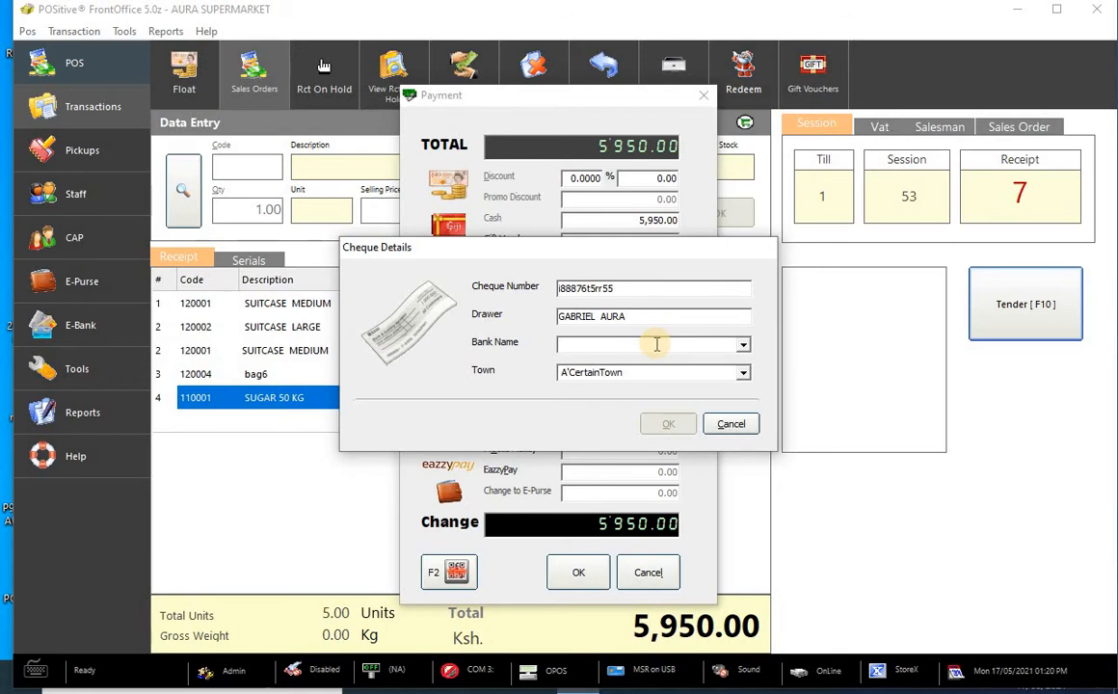
{"action": "type", "text": "I"}
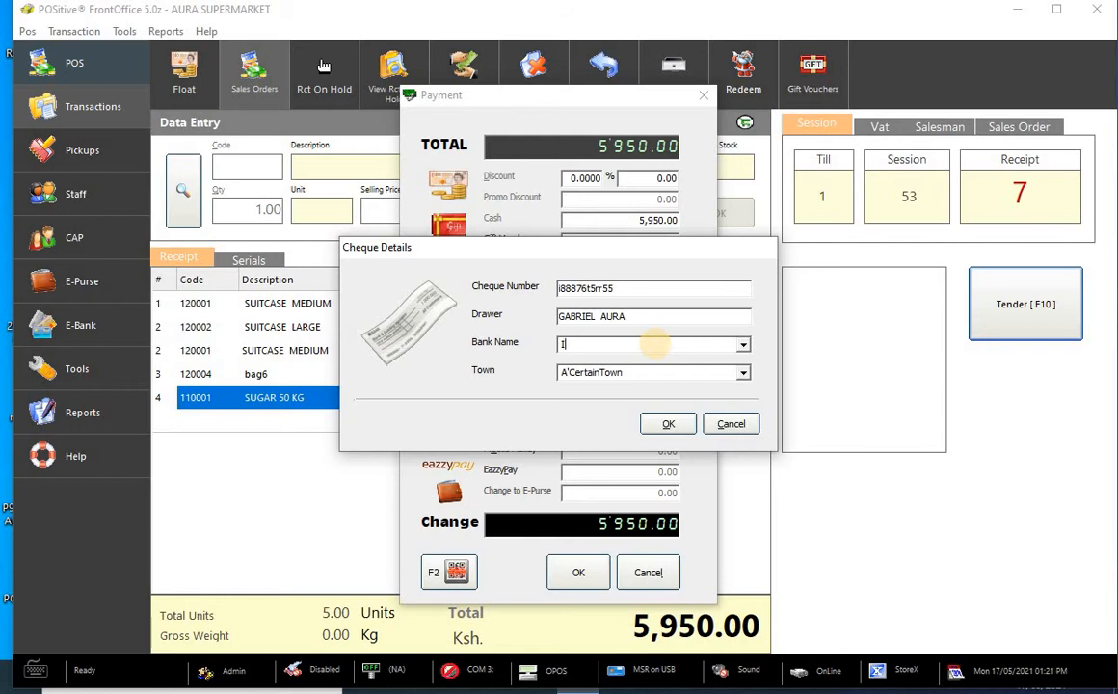
{"action": "key", "text": "BackSpace"}
{"action": "type", "text": "world baNK"}
{"action": "left_click", "coordinate": [742, 372]}
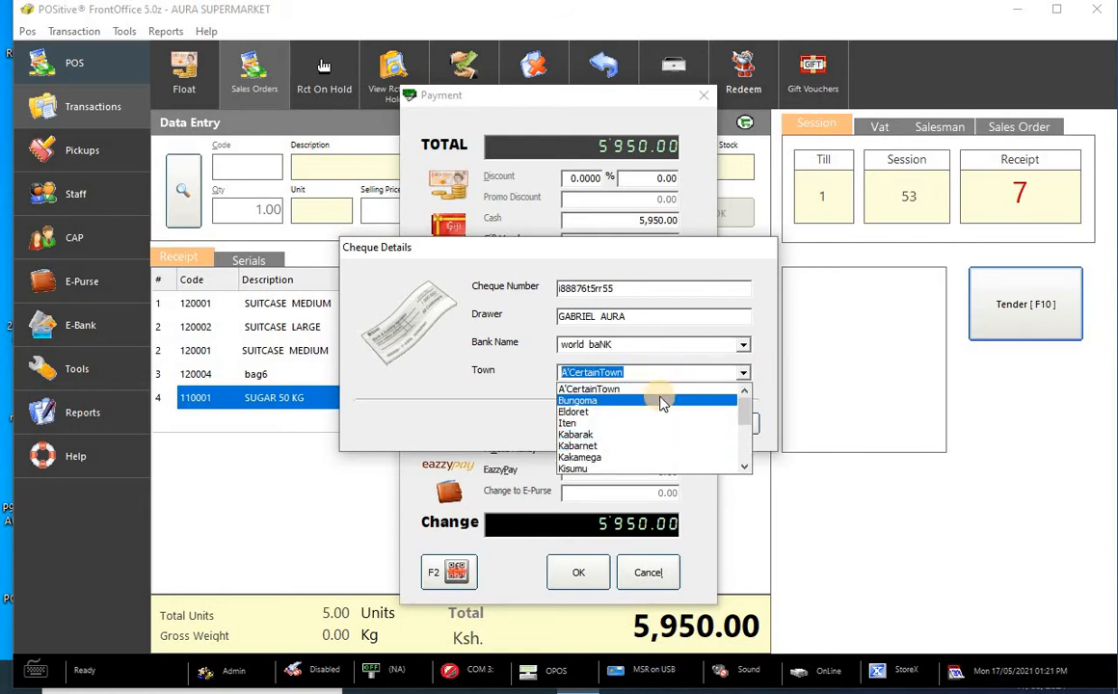
{"action": "left_click", "coordinate": [664, 401]}
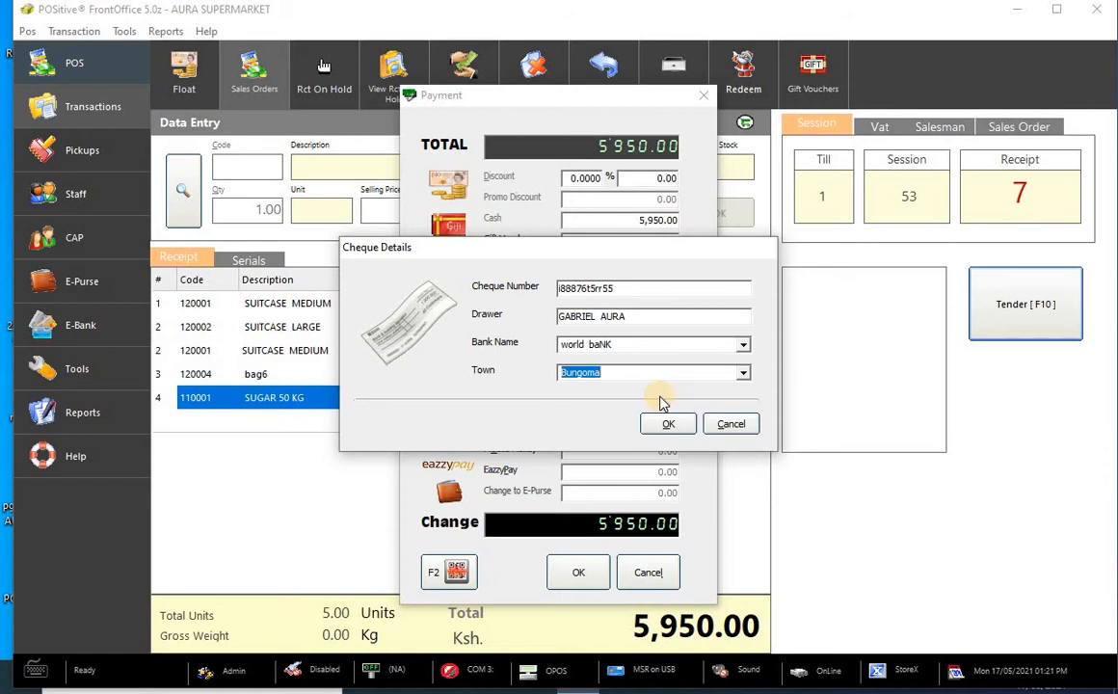
{"action": "left_click", "coordinate": [730, 424]}
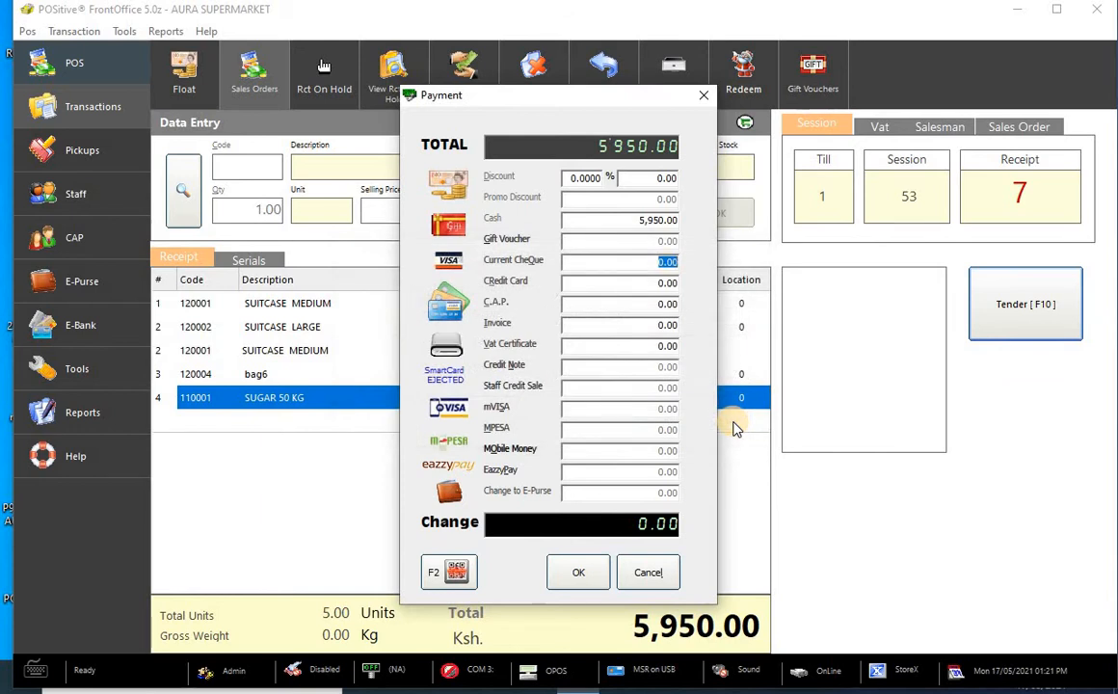
{"action": "left_click", "coordinate": [616, 283]}
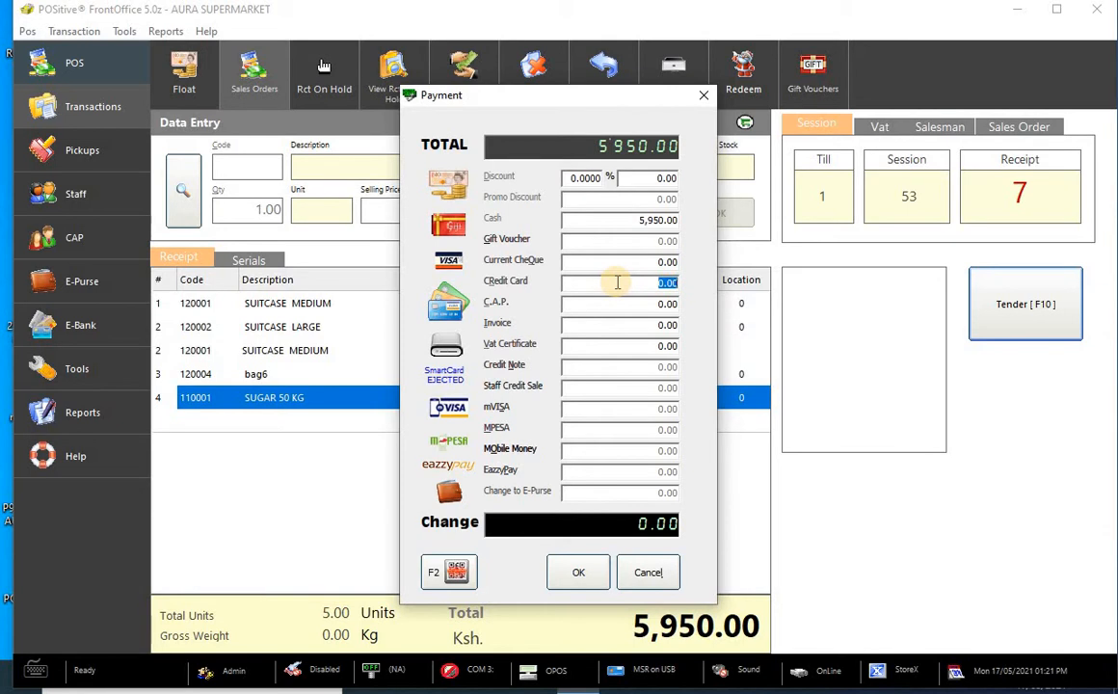
{"action": "double_click", "coordinate": [616, 282]}
{"action": "key", "text": "Return"}
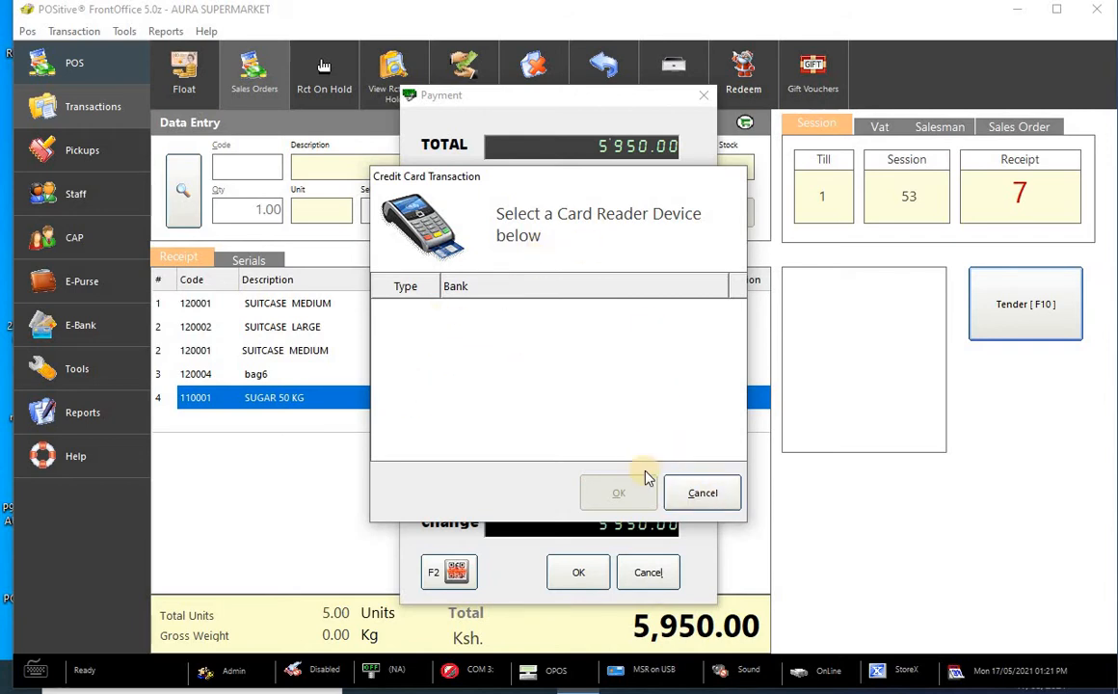
{"action": "left_click", "coordinate": [702, 493]}
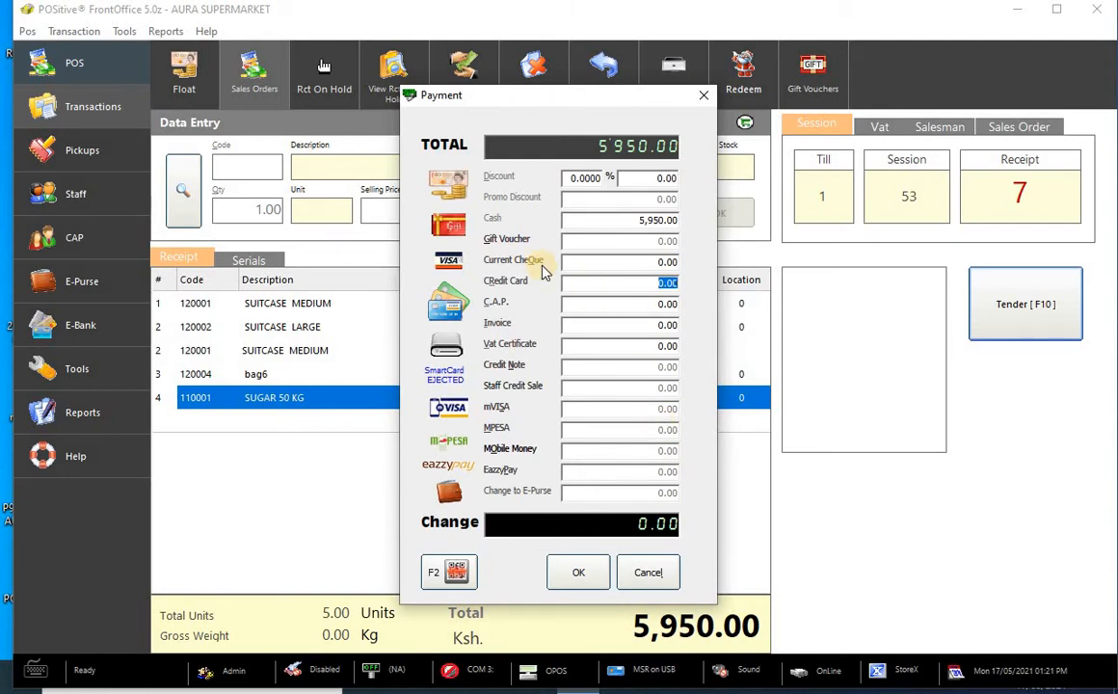
{"action": "left_click", "coordinate": [651, 304]}
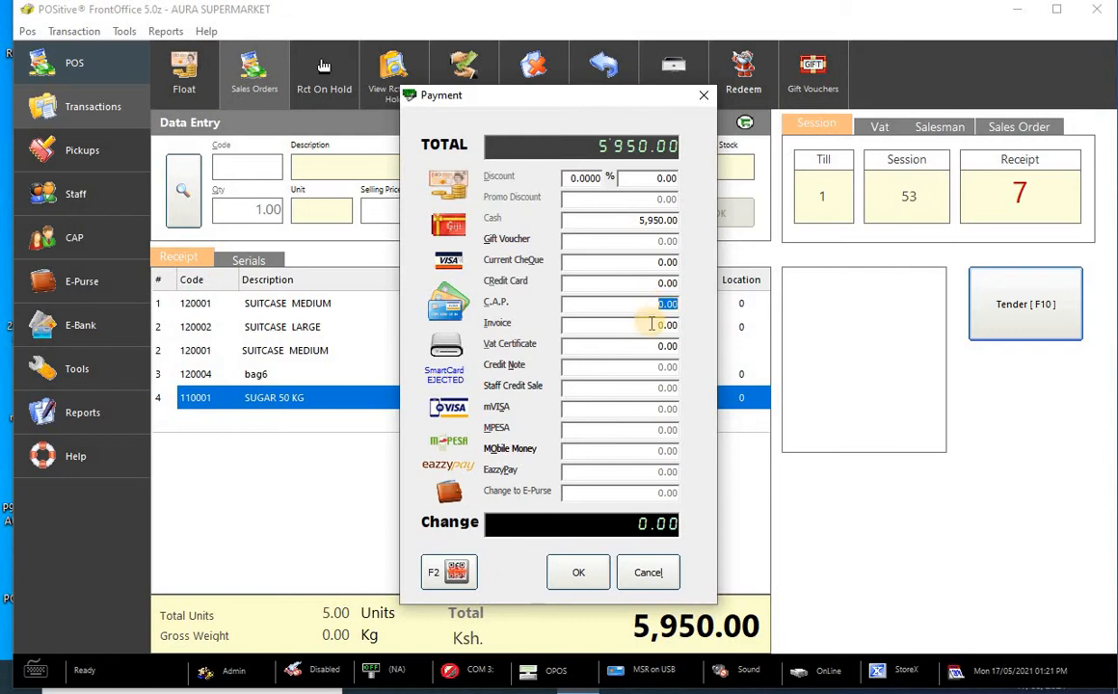
{"action": "left_click", "coordinate": [651, 324]}
{"action": "left_click", "coordinate": [622, 429]}
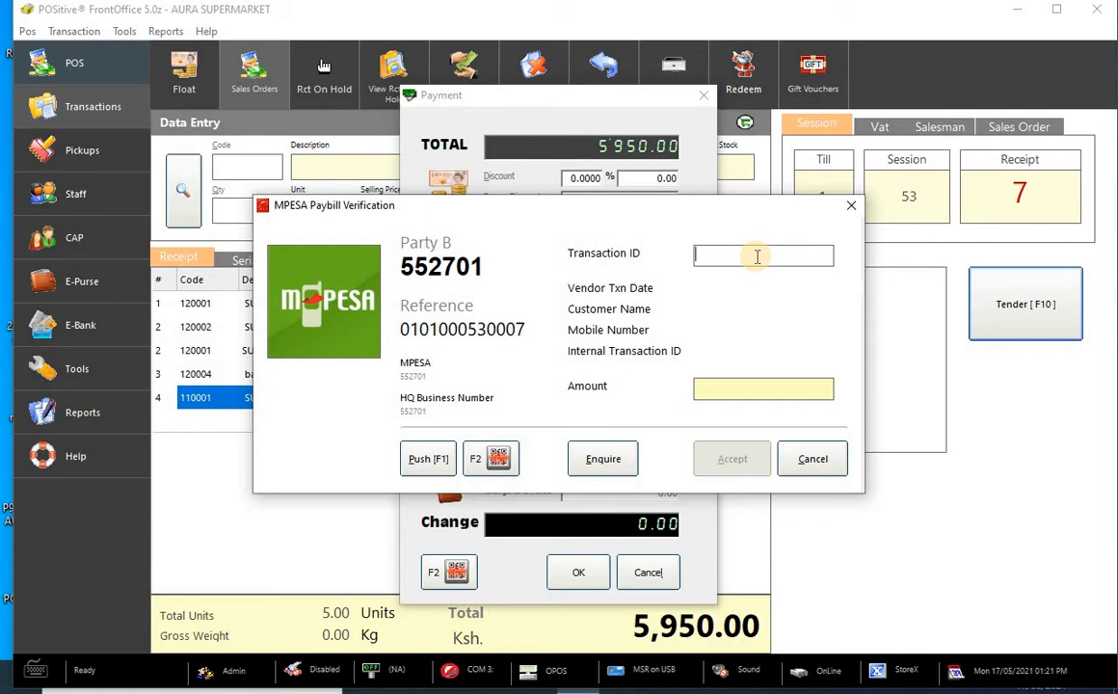
{"action": "type", "text": "IUIIUGUYGUFGY"}
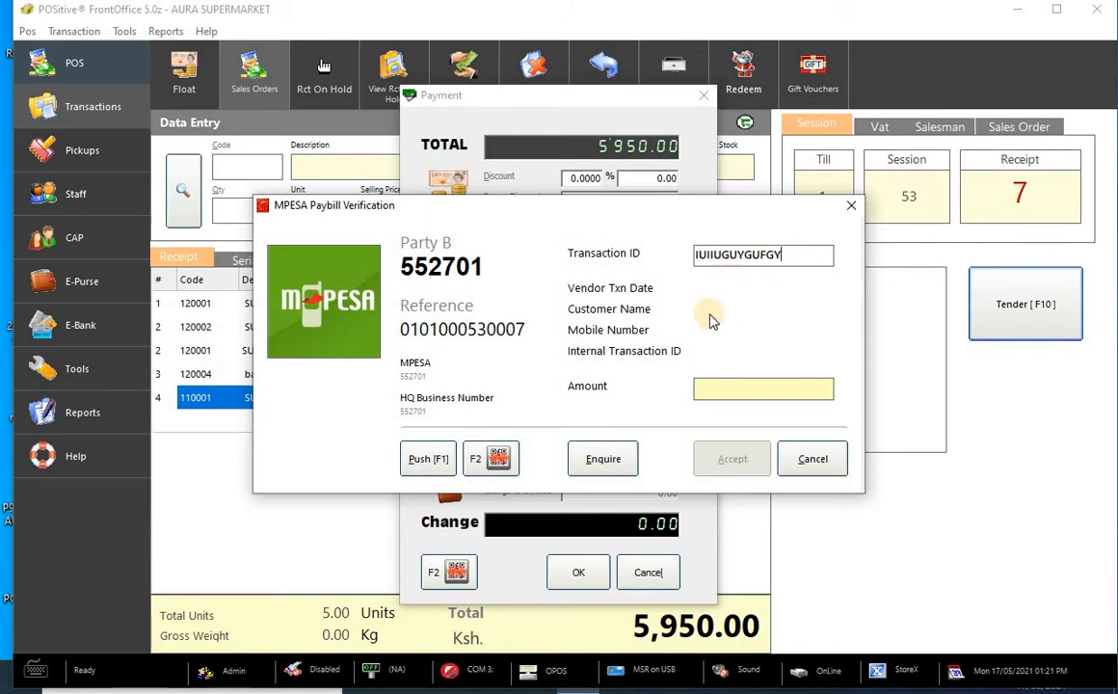
{"action": "left_click", "coordinate": [605, 460]}
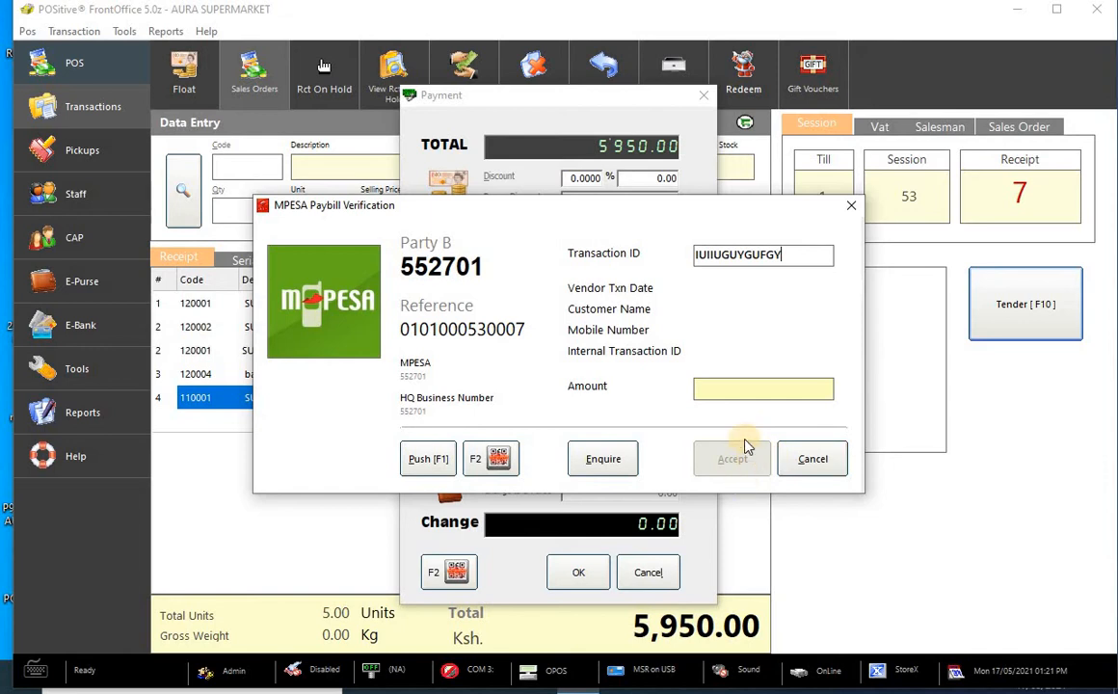
{"action": "left_click", "coordinate": [850, 205]}
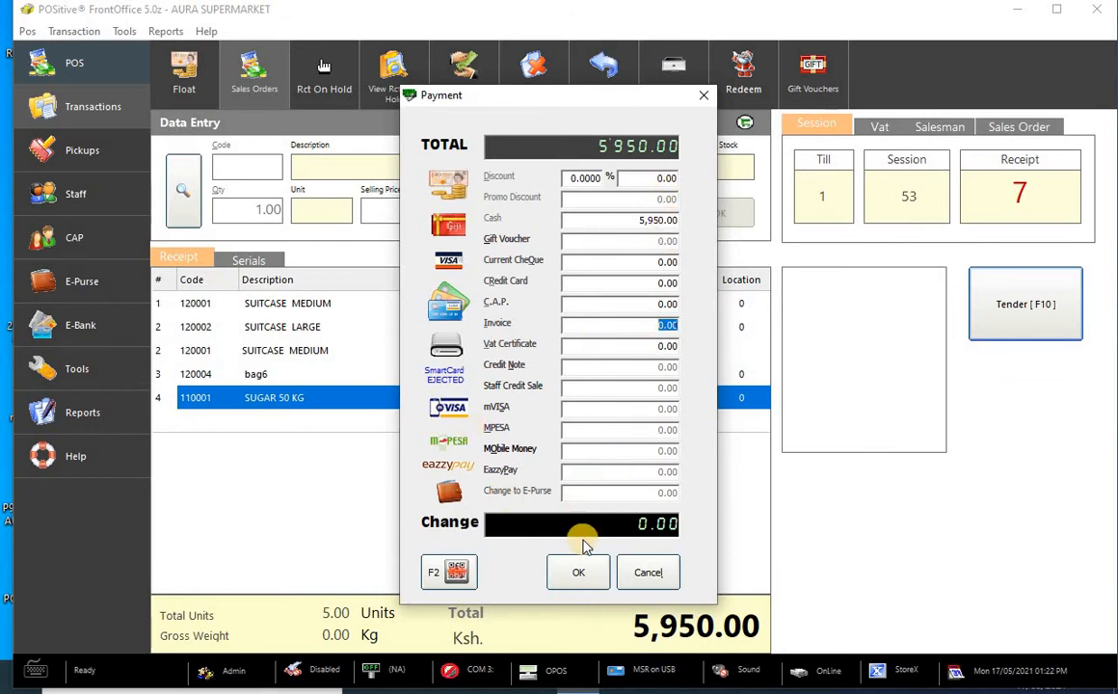
- Confirm the 5,950.00 cash payment and acknowledge the printed receipt notice
{"action": "left_click", "coordinate": [578, 571]}
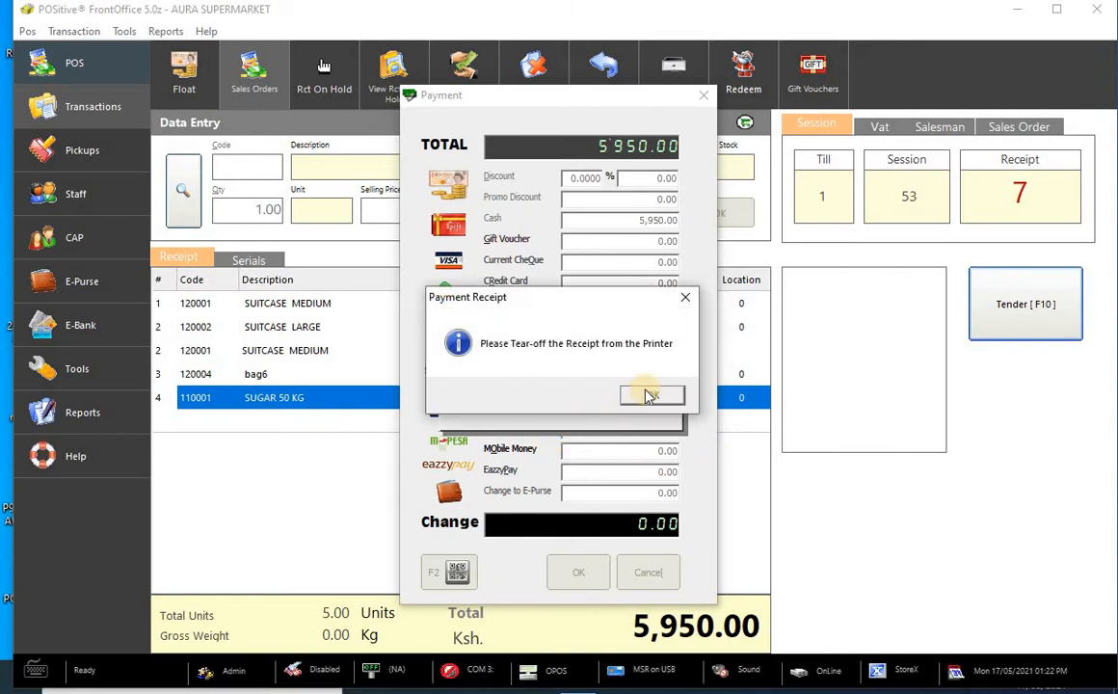
{"action": "left_click", "coordinate": [652, 395]}
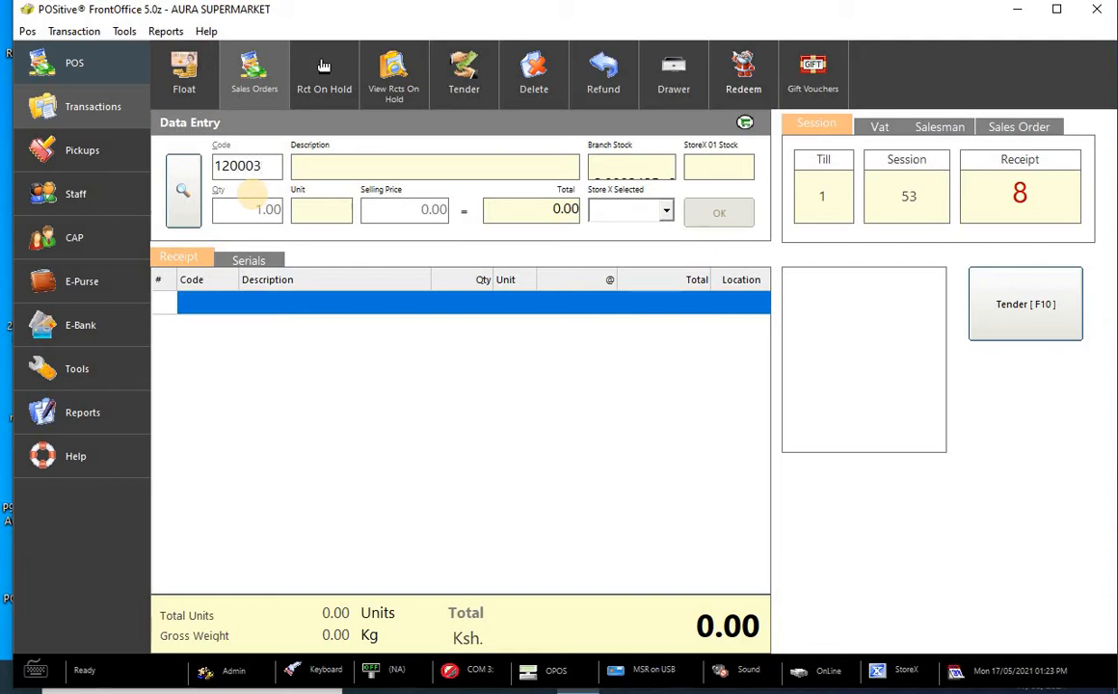
- Skip item 120003 after its under-cost warning, add SUGAR 1 KG (110002) at 60.00, and bring up payment
{"action": "key", "text": "Return"}
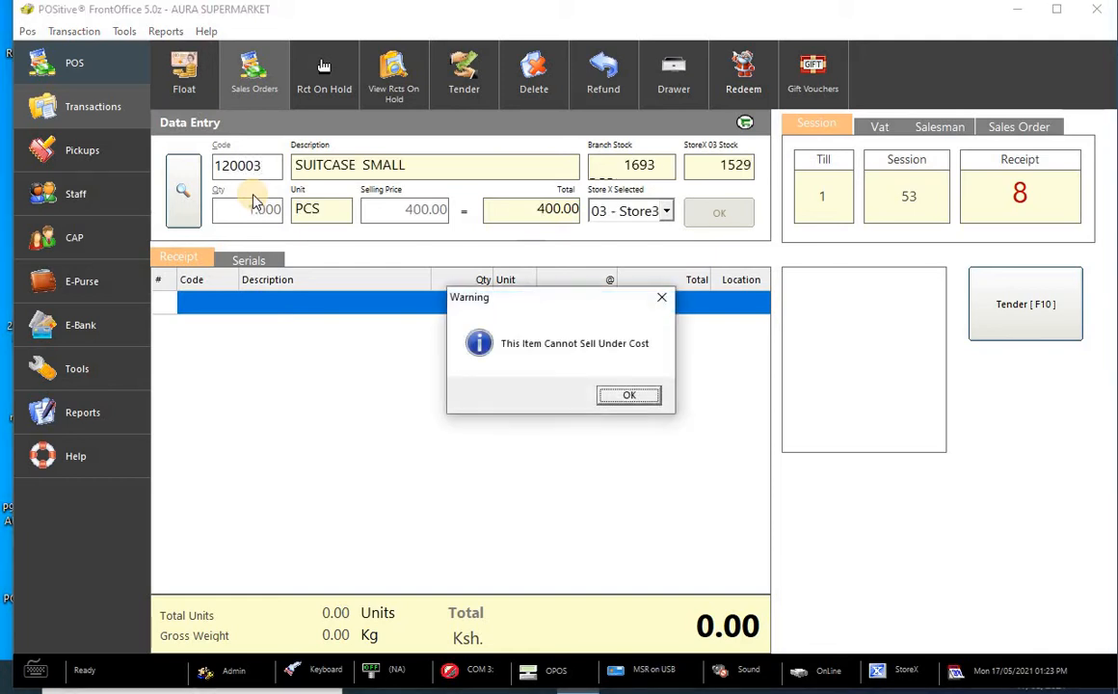
{"action": "key", "text": "Return"}
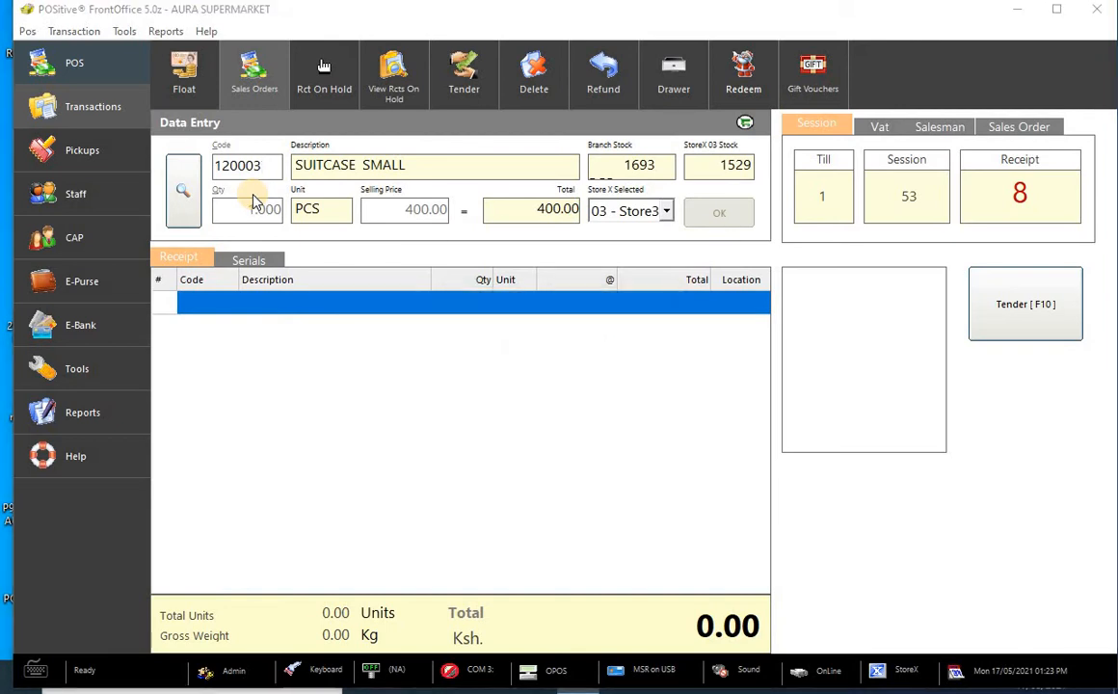
{"action": "key", "text": "Return"}
{"action": "key", "text": "Return"}
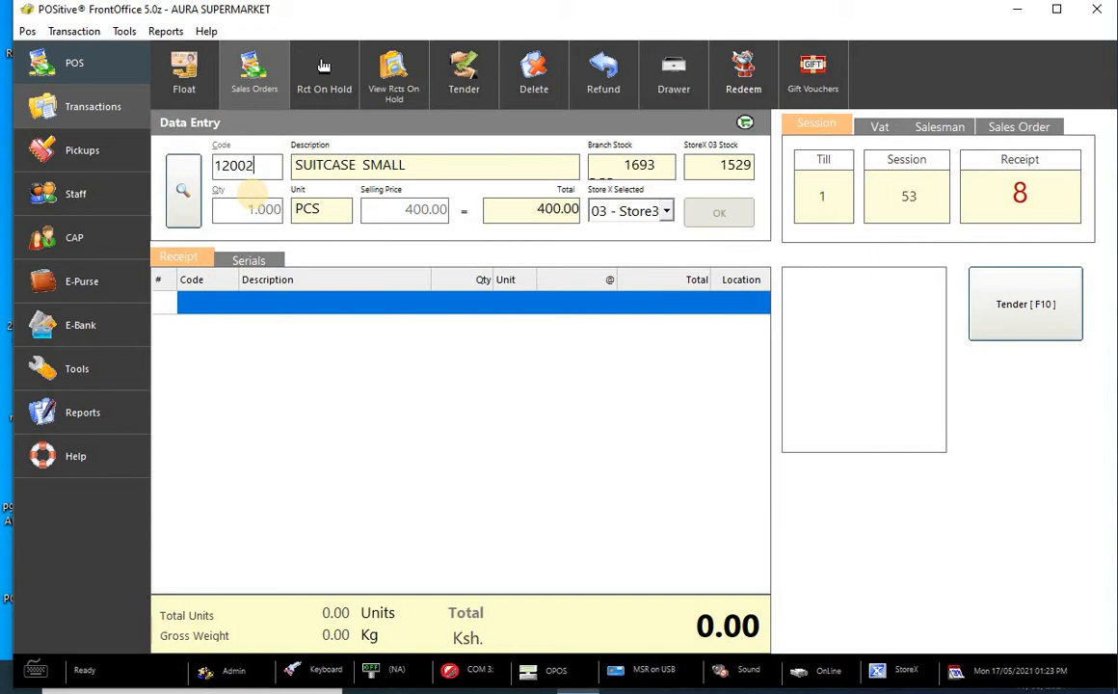
{"action": "key", "text": "Return"}
{"action": "key", "text": "Return"}
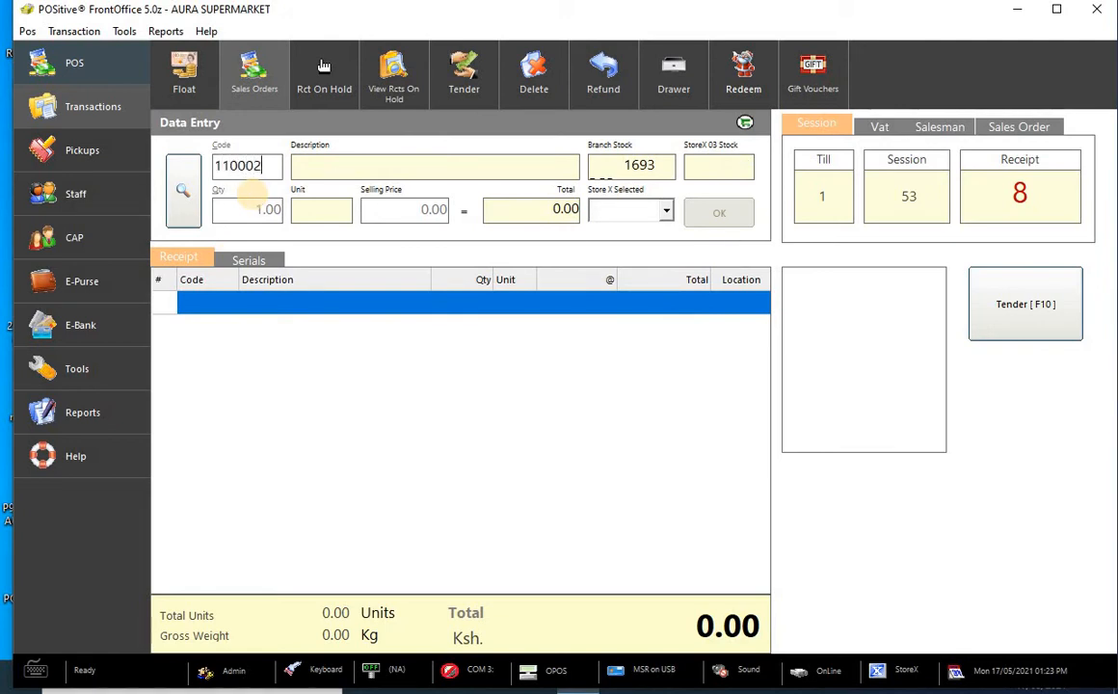
{"action": "type", "text": "110002"}
{"action": "key", "text": "Return"}
{"action": "key", "text": "Return"}
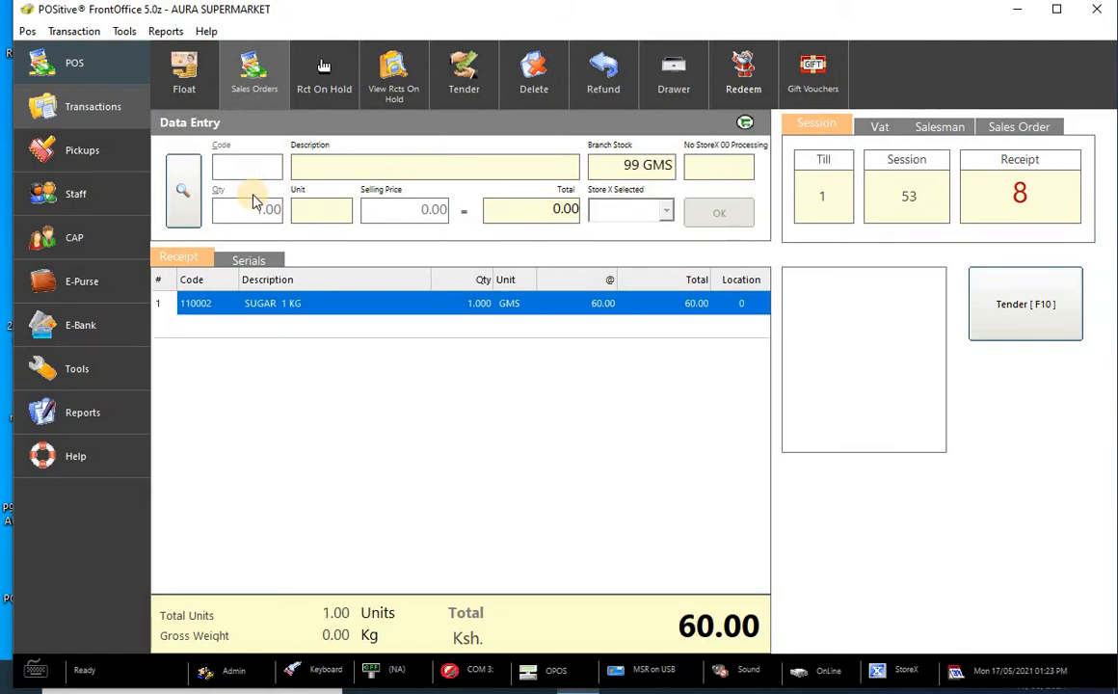
{"action": "left_click", "coordinate": [1012, 325]}
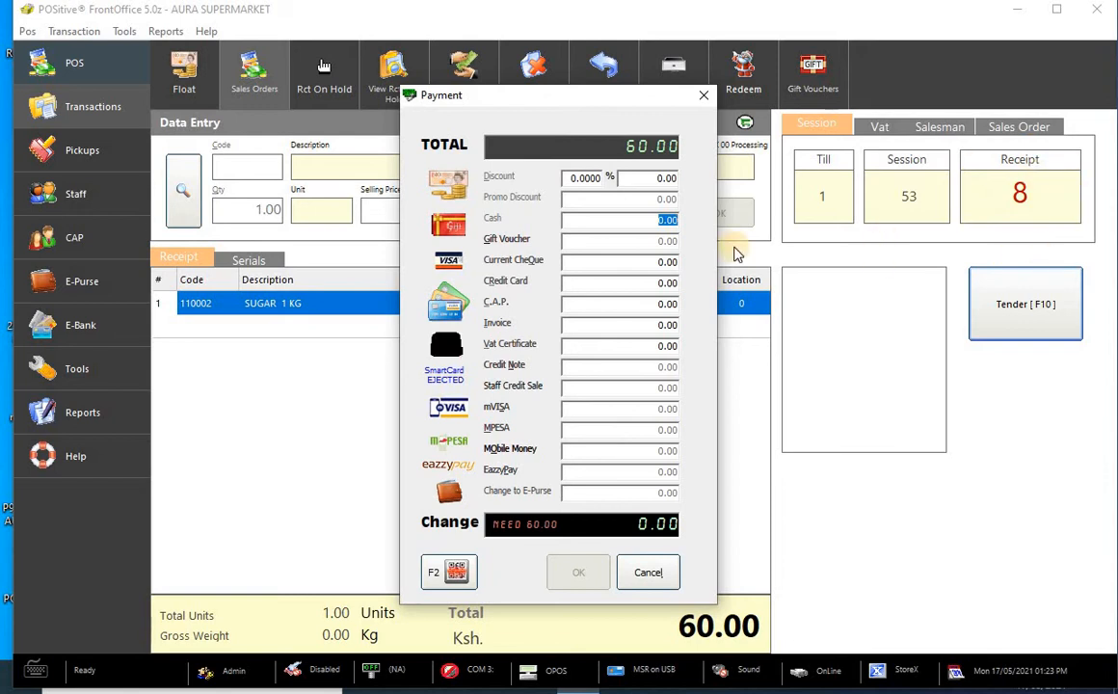
- Pay the 60.00 total in cash and acknowledge the tear-off receipt message
{"action": "key", "text": "Return"}
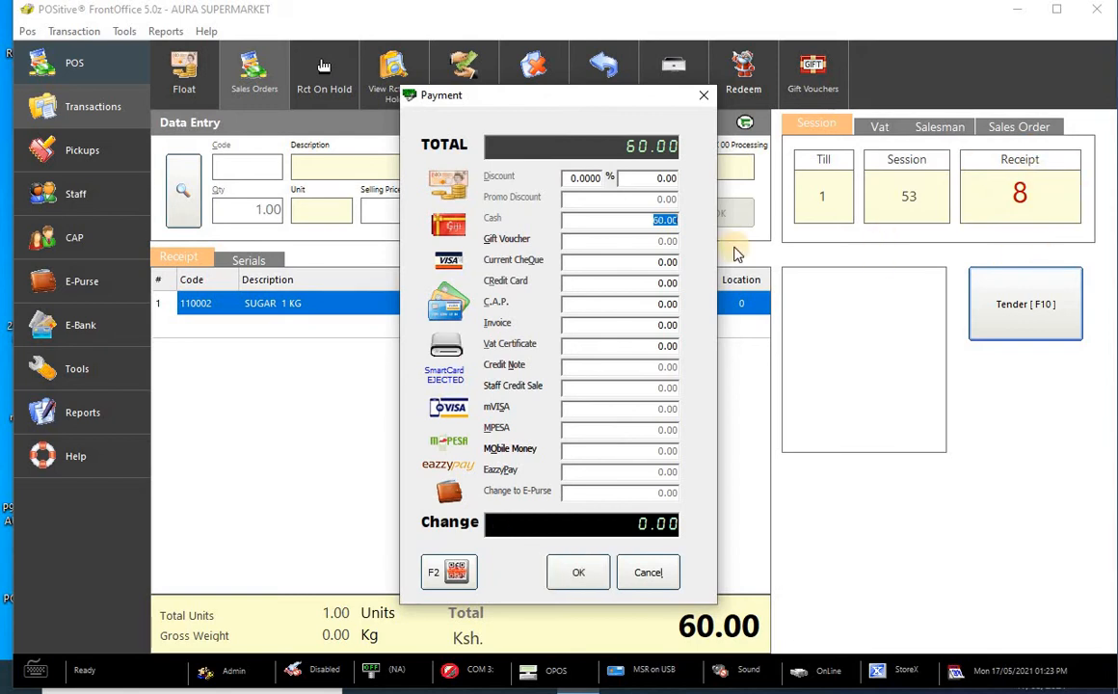
{"action": "left_click", "coordinate": [578, 571]}
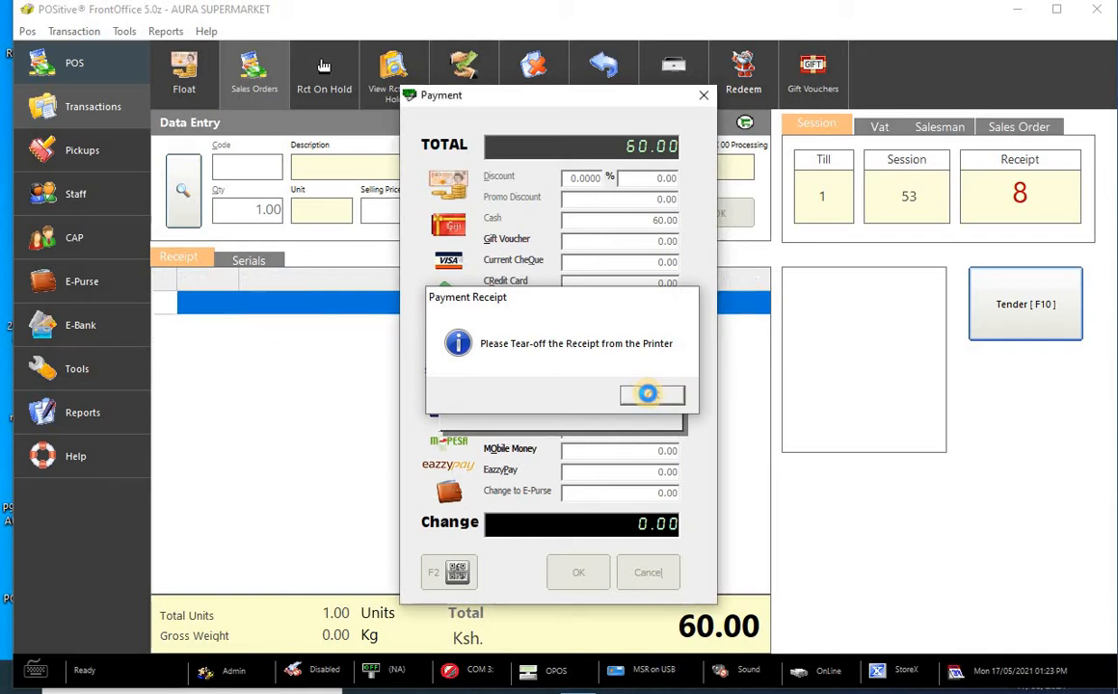
{"action": "left_click", "coordinate": [651, 397]}
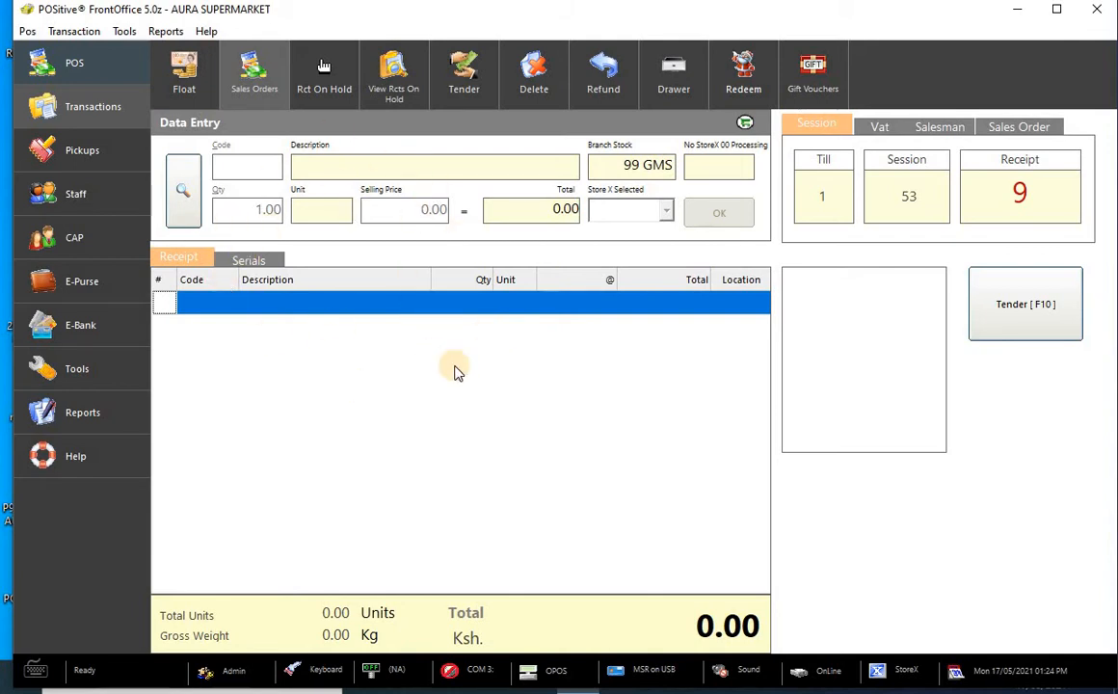
{"action": "key", "text": "ctrl+r"}
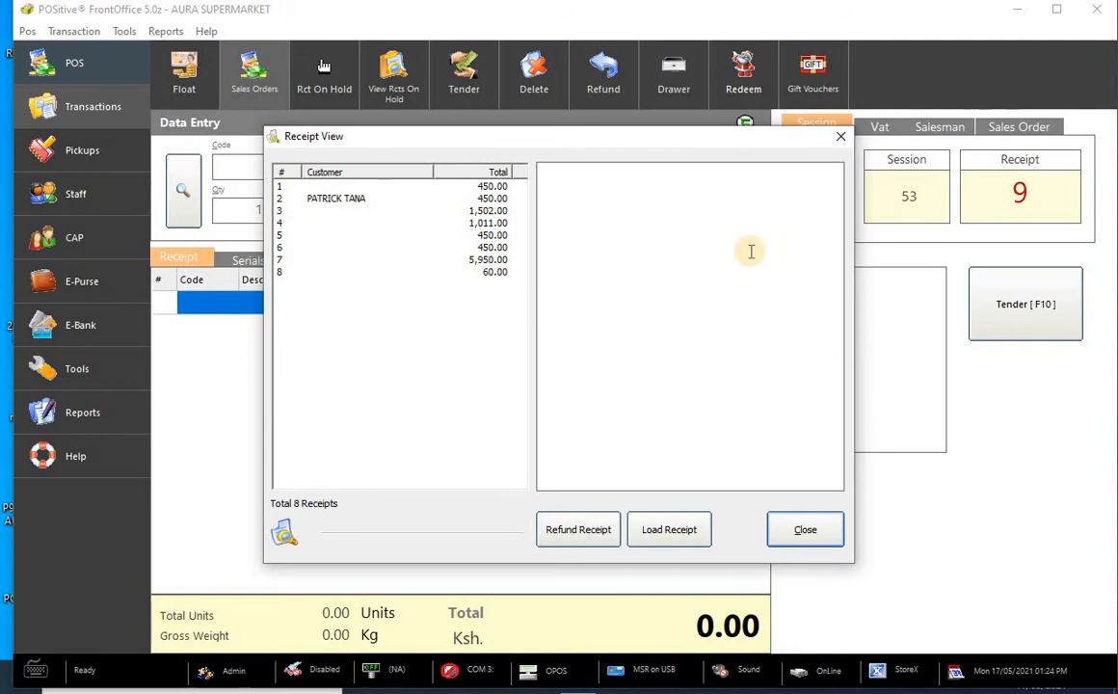
{"action": "left_click", "coordinate": [491, 190]}
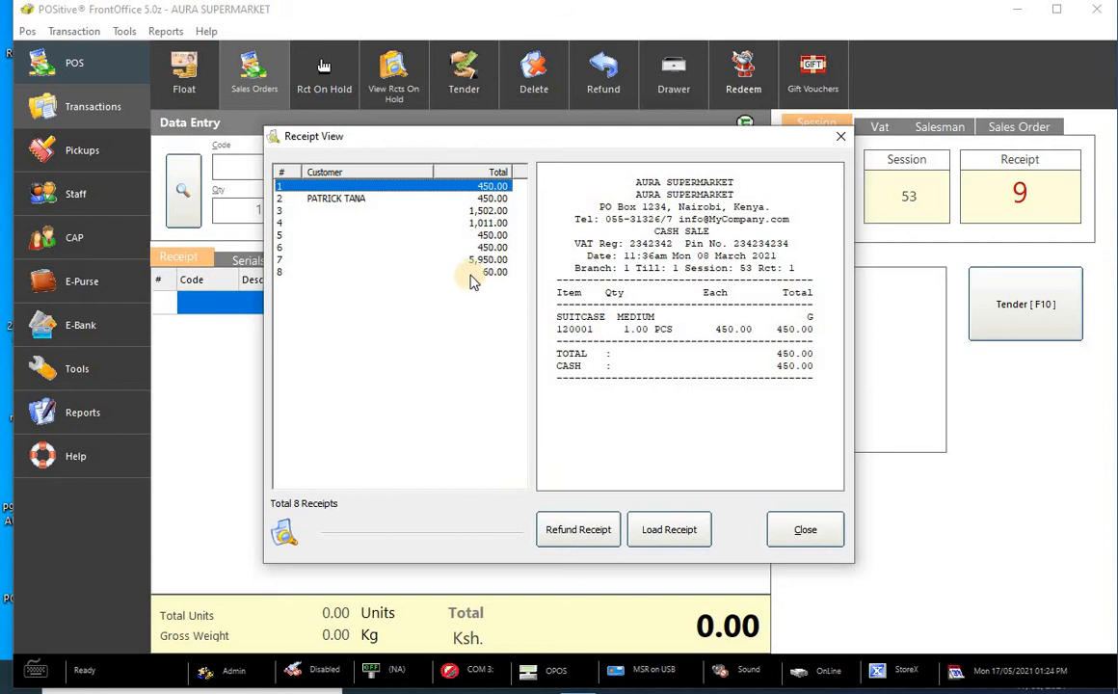
{"action": "left_click", "coordinate": [372, 199]}
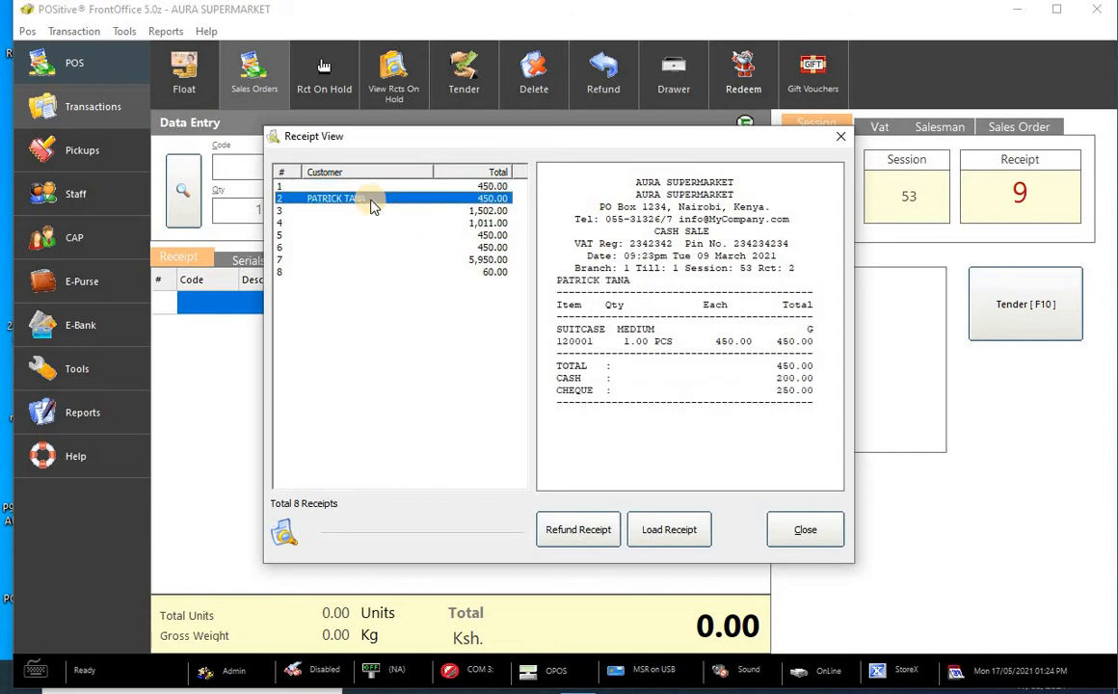
{"action": "left_click", "coordinate": [453, 210]}
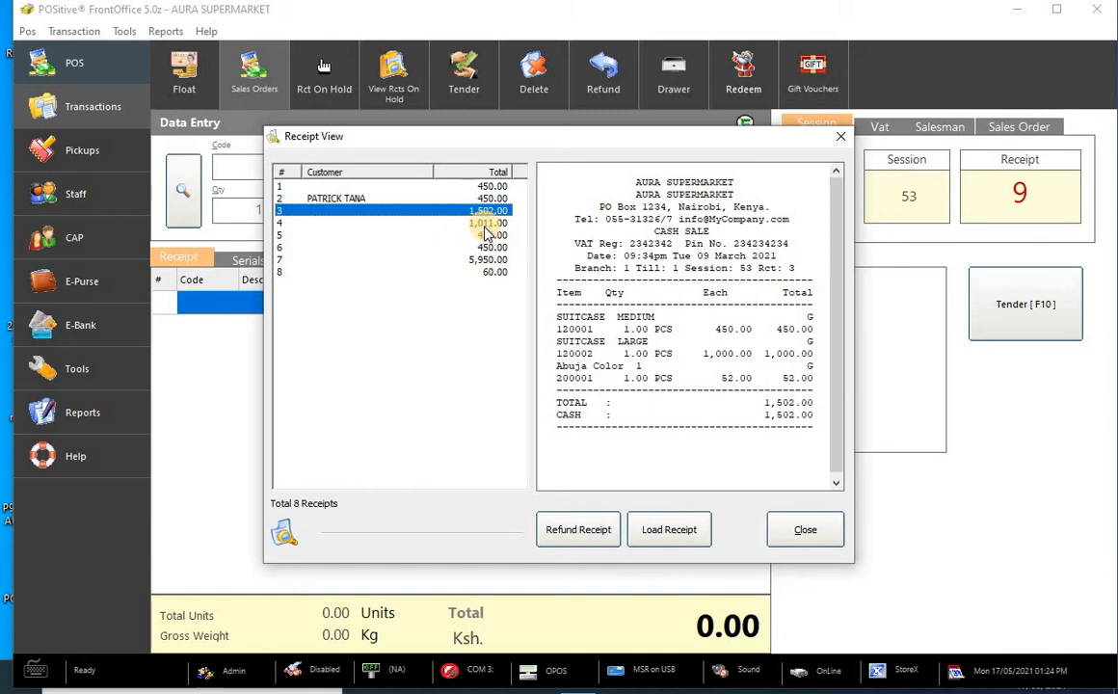
{"action": "left_click", "coordinate": [485, 225]}
{"action": "left_click", "coordinate": [486, 236]}
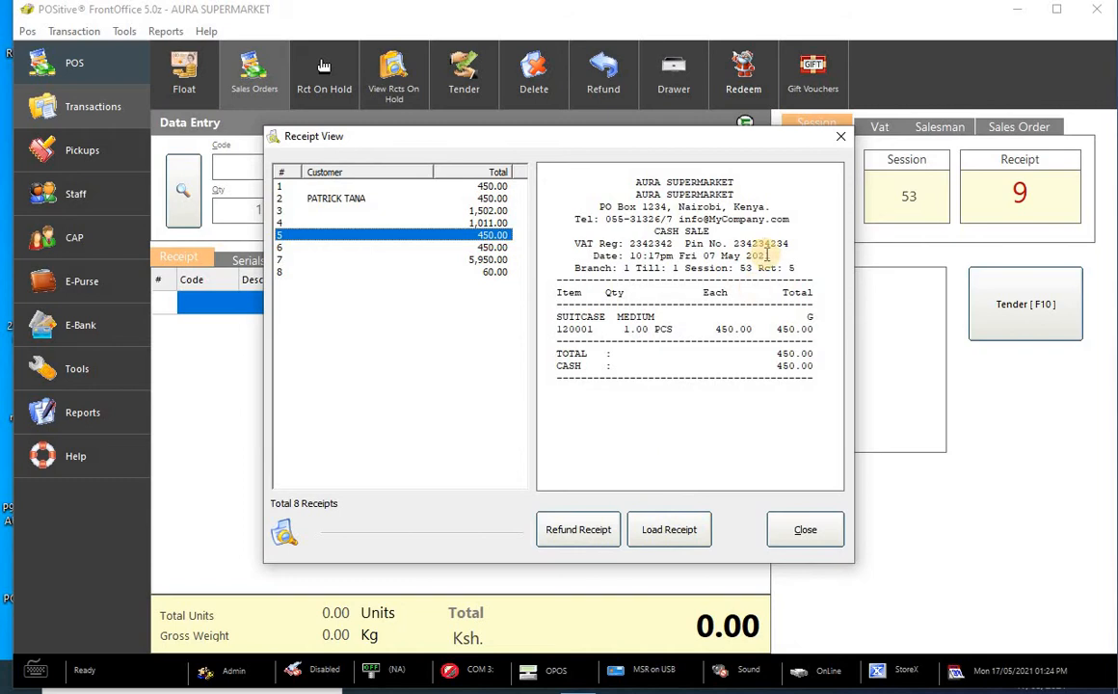
{"action": "left_click", "coordinate": [842, 138]}
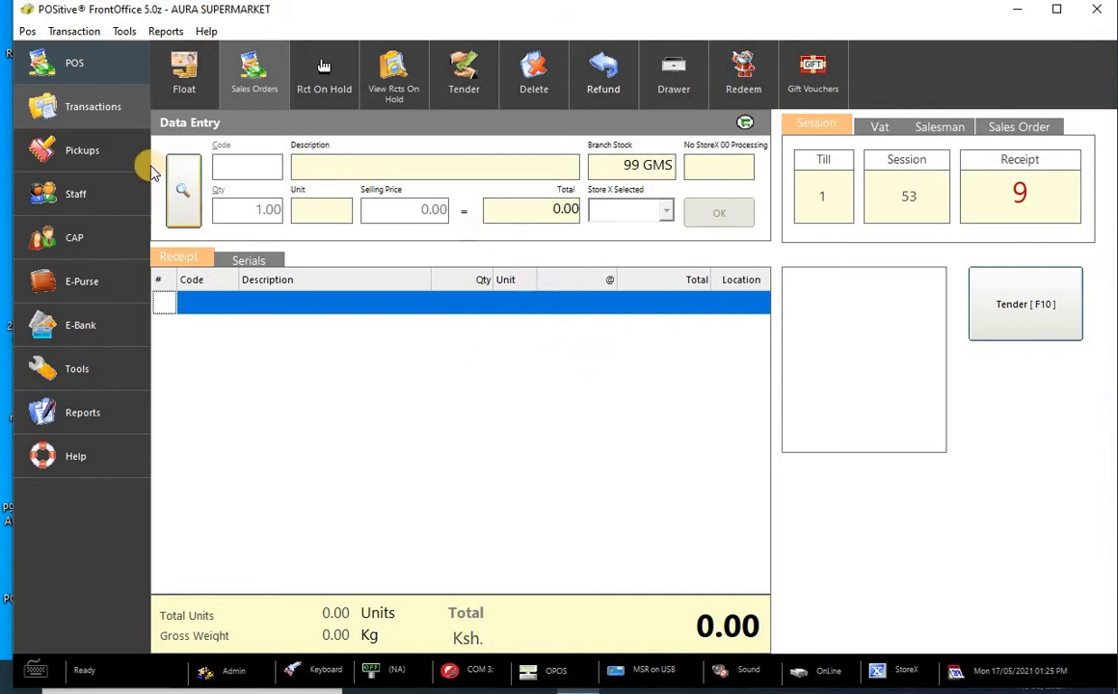
- Record a 500 bank pickup from the till and confirm the amount is correct
{"action": "left_click", "coordinate": [99, 157]}
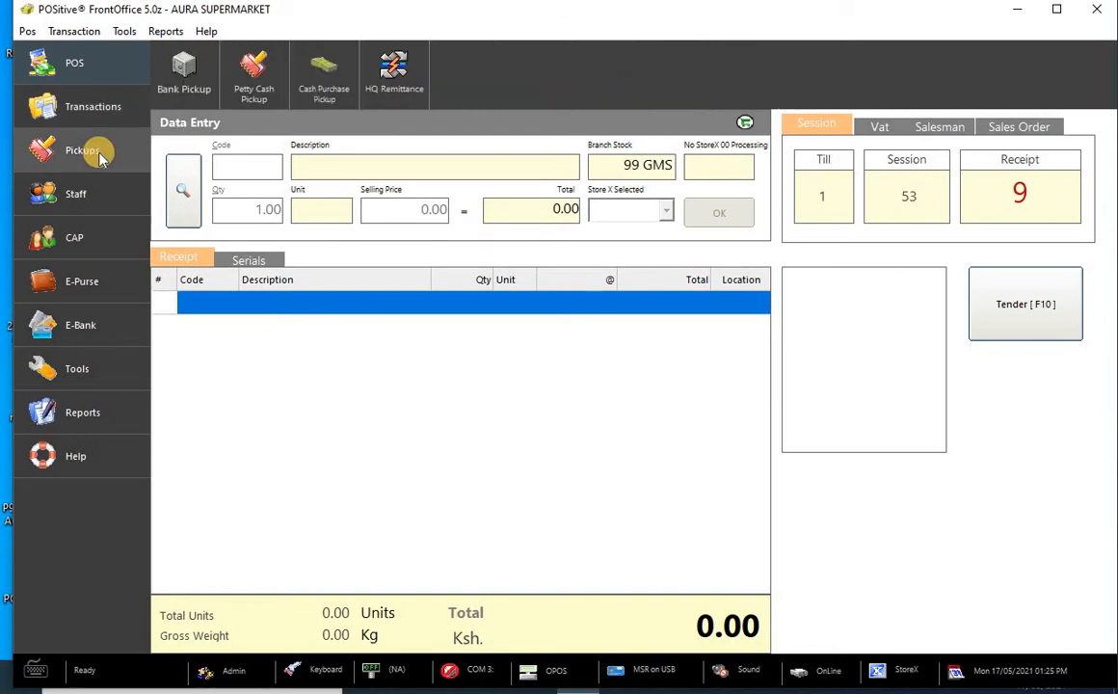
{"action": "left_click", "coordinate": [191, 73]}
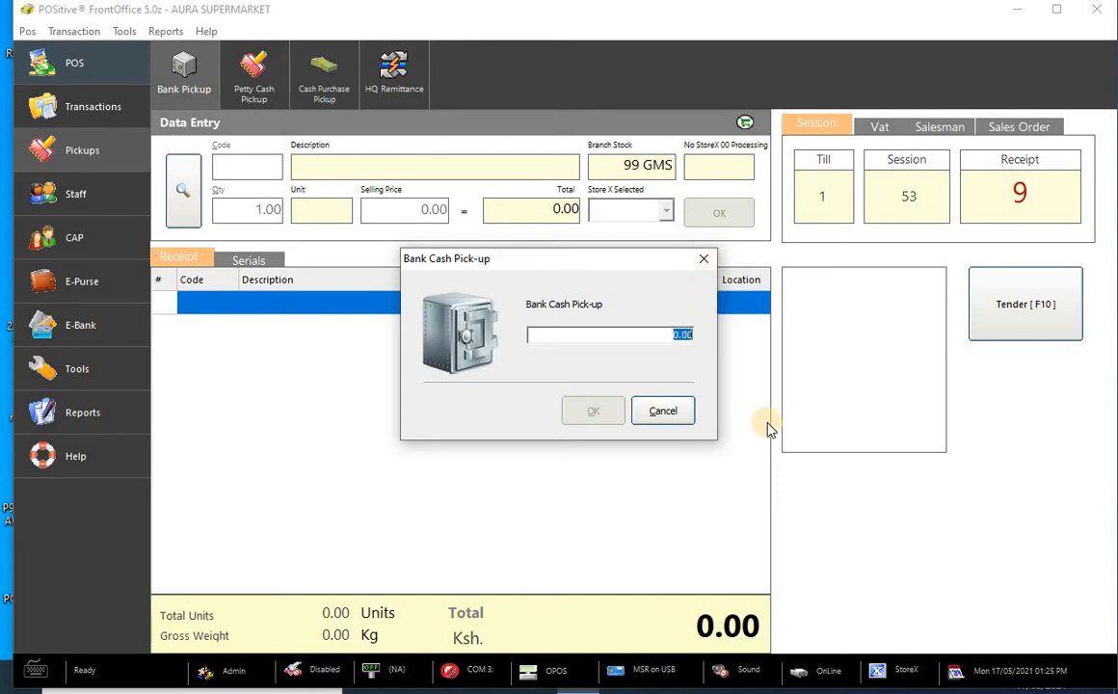
{"action": "type", "text": "500"}
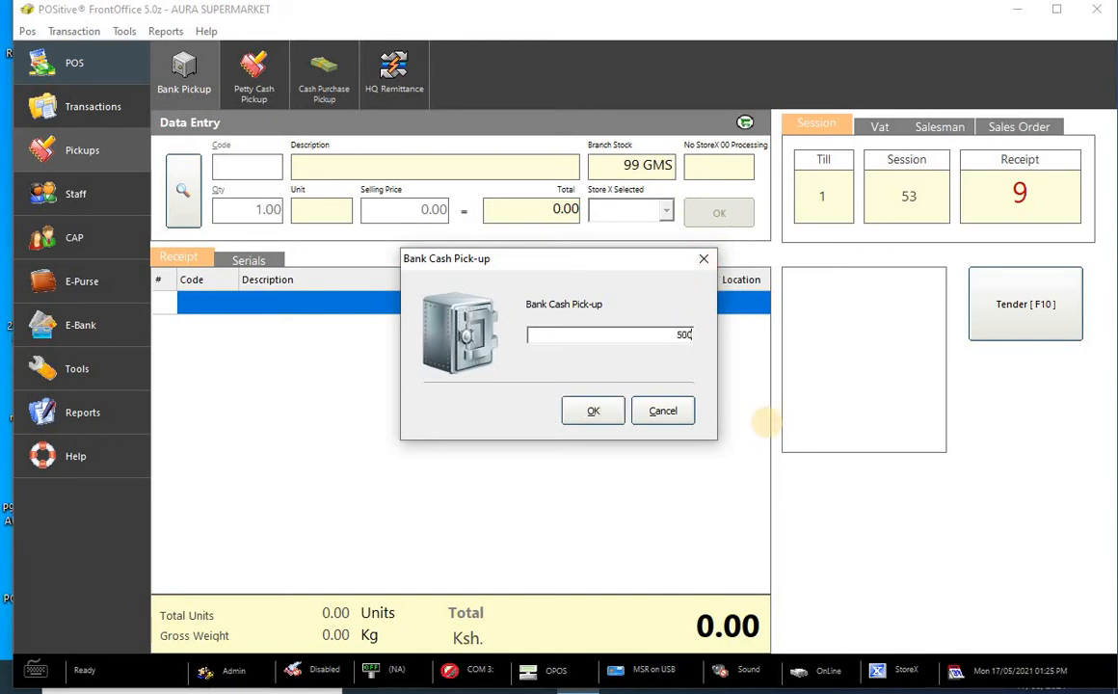
{"action": "left_click", "coordinate": [579, 416]}
{"action": "left_click", "coordinate": [531, 395]}
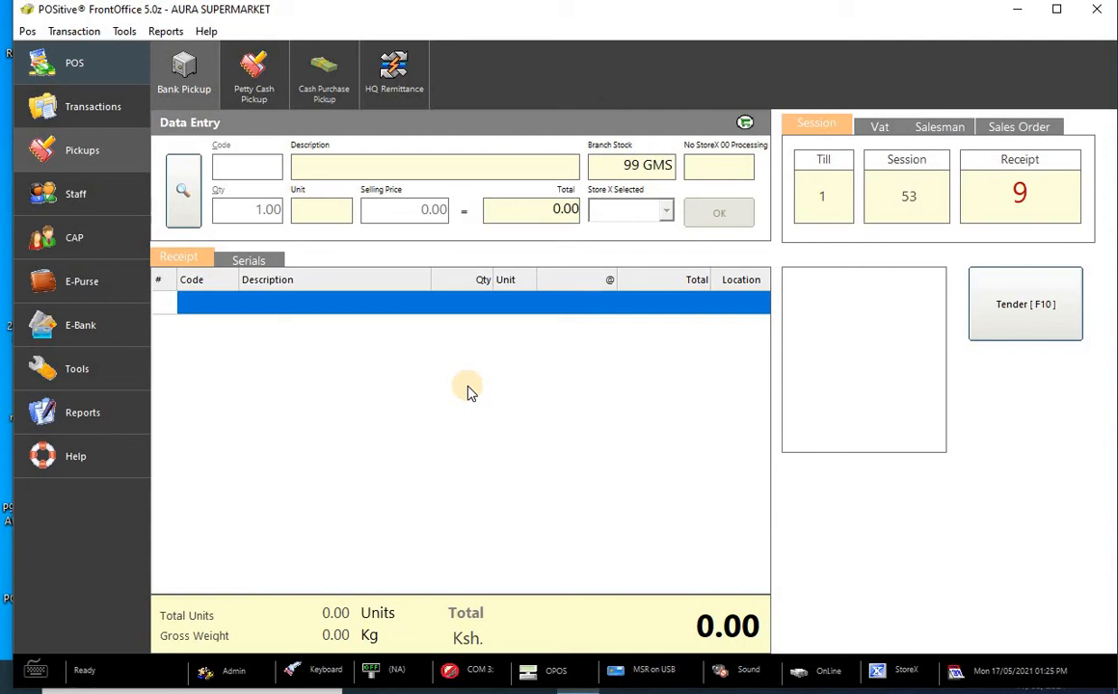
- Submit a 200 petty cash pickup with details CASH, then begin a cash-purchase pickup
{"action": "left_click", "coordinate": [246, 77]}
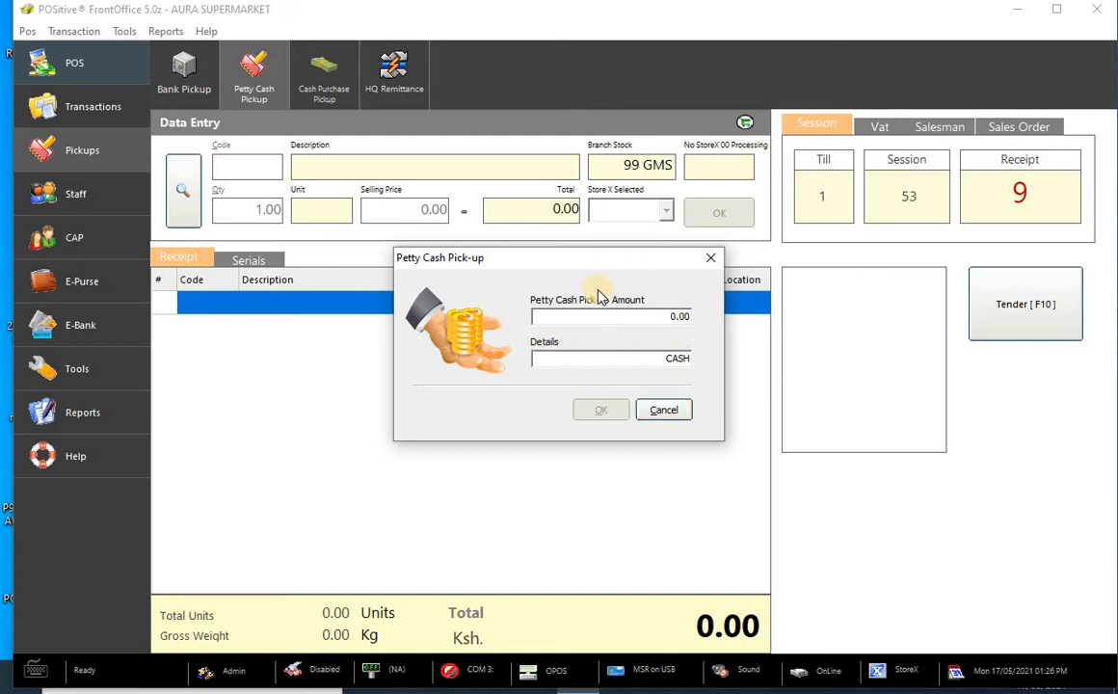
{"action": "double_click", "coordinate": [679, 358]}
{"action": "left_click", "coordinate": [682, 316]}
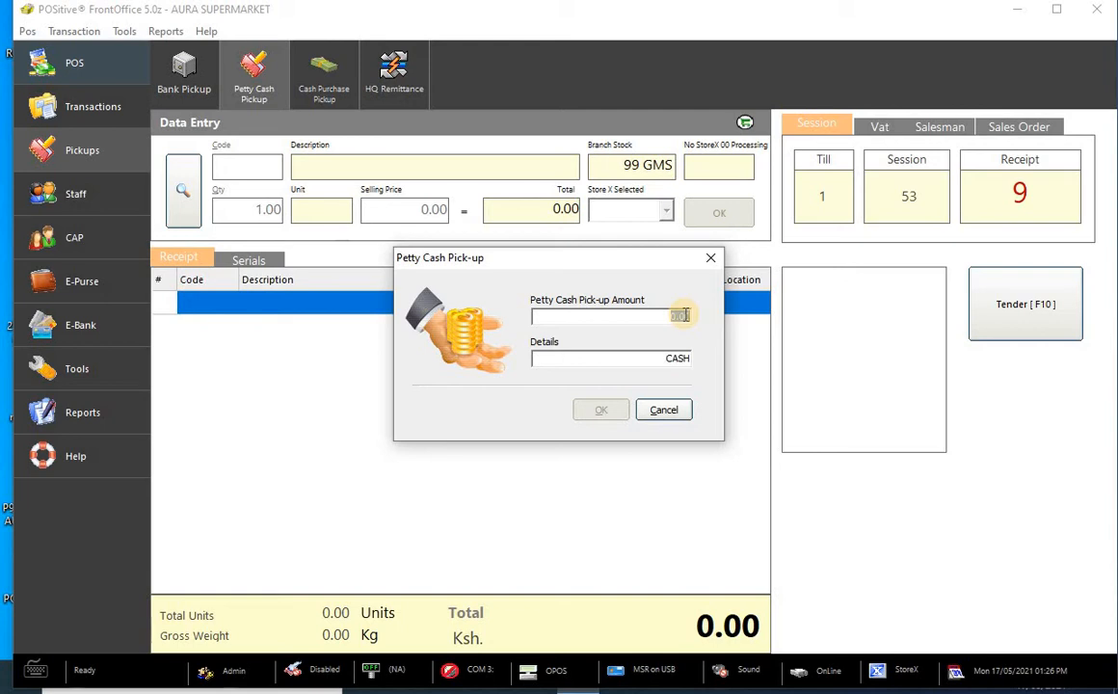
{"action": "type", "text": "200"}
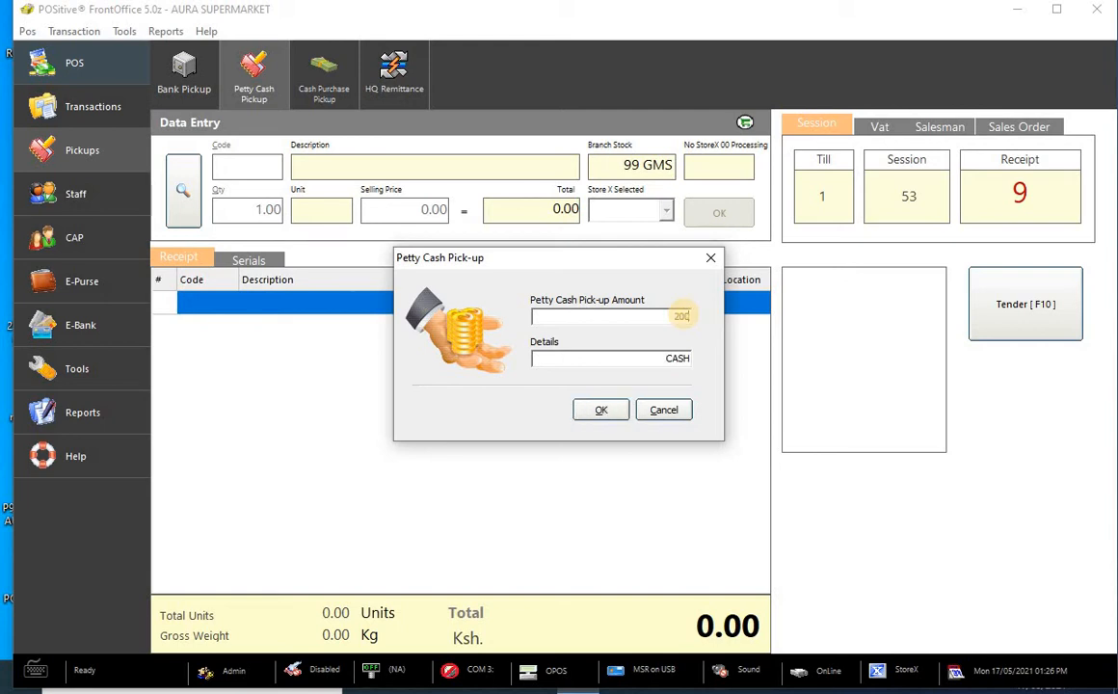
{"action": "left_click", "coordinate": [603, 411]}
{"action": "left_click", "coordinate": [607, 412]}
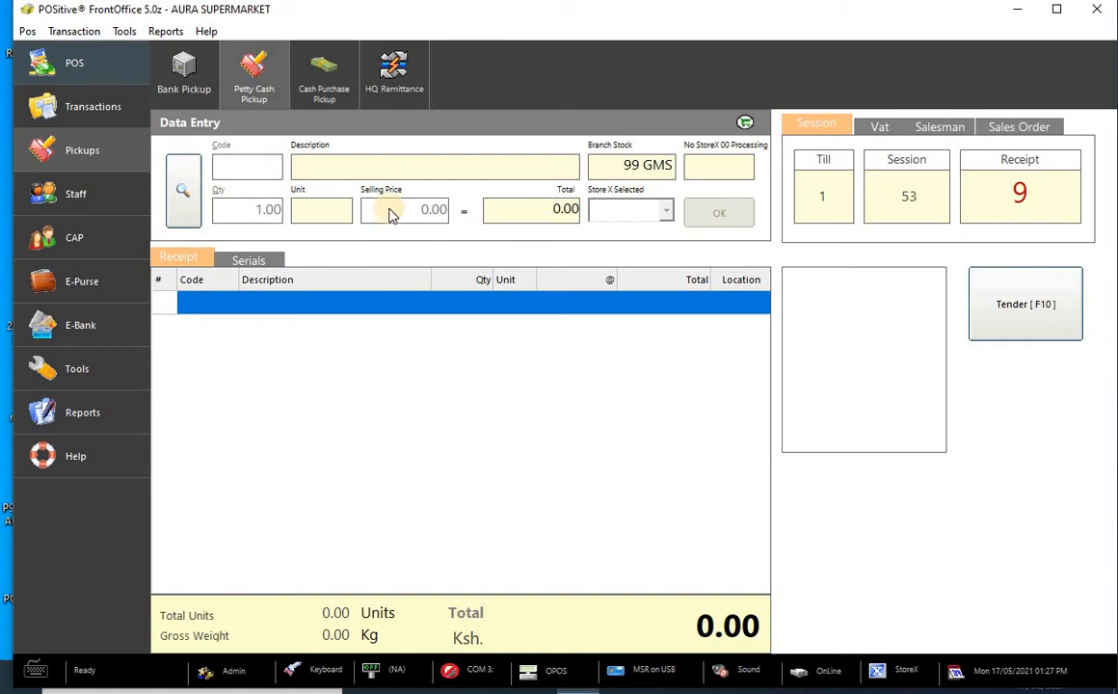
{"action": "left_click", "coordinate": [329, 85]}
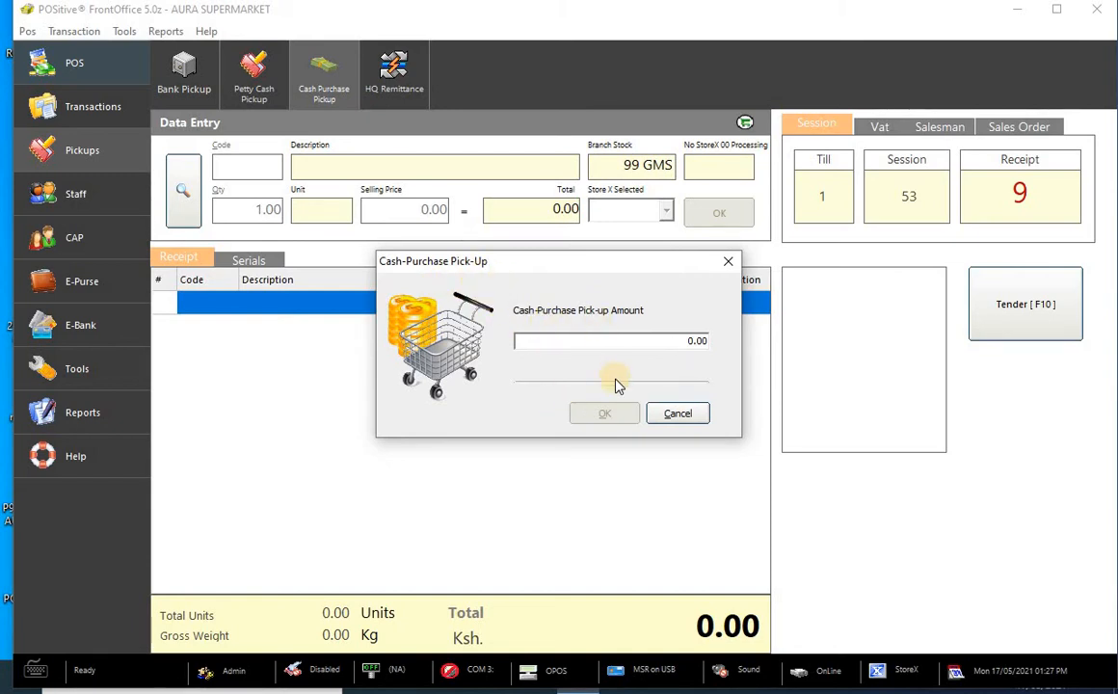
{"action": "double_click", "coordinate": [696, 339]}
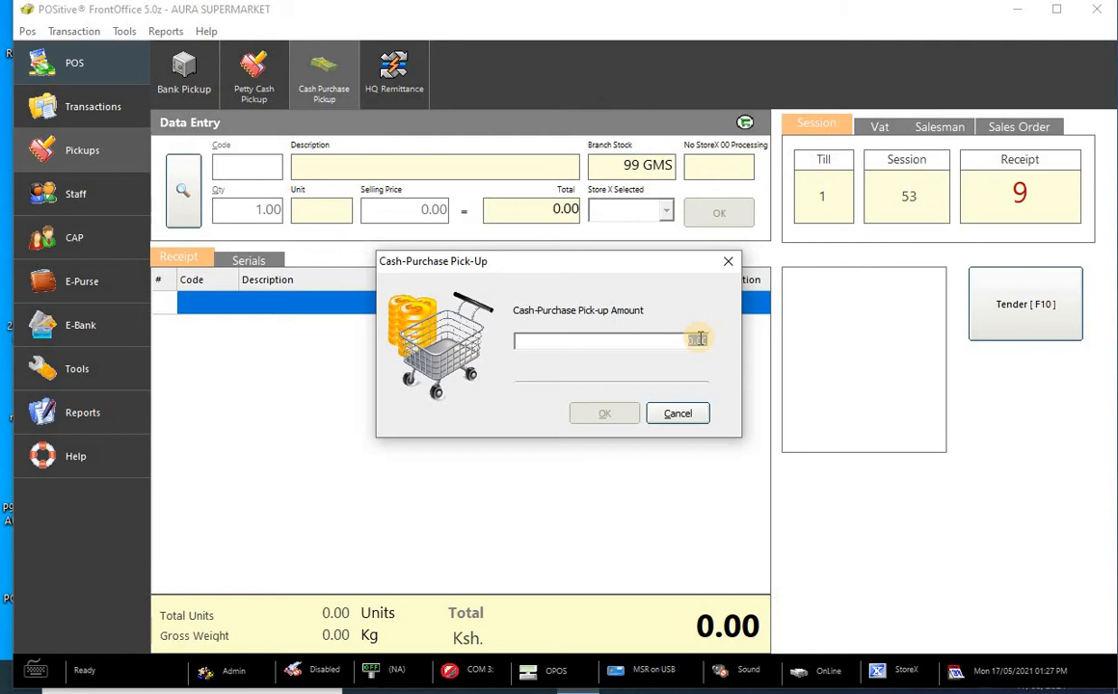
{"action": "left_click", "coordinate": [697, 339]}
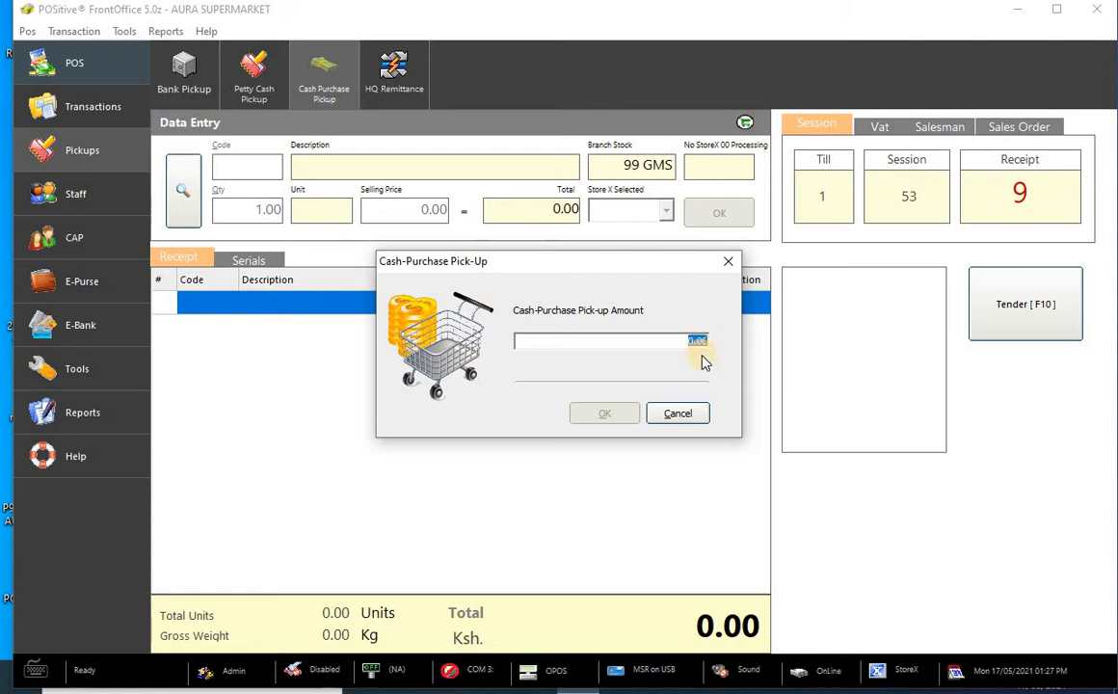
{"action": "left_click", "coordinate": [728, 266]}
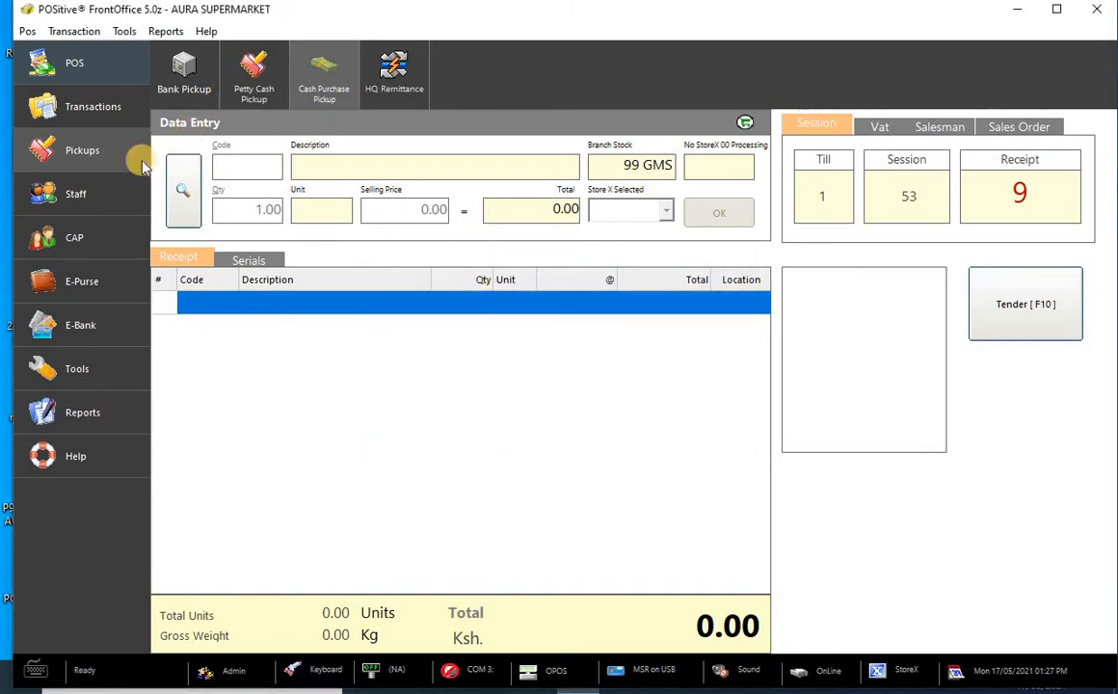
- Attempt staff withdrawal and deposit, dismissing the 'Unable to Initialise the Smart Card System' error each time
{"action": "left_click", "coordinate": [96, 198]}
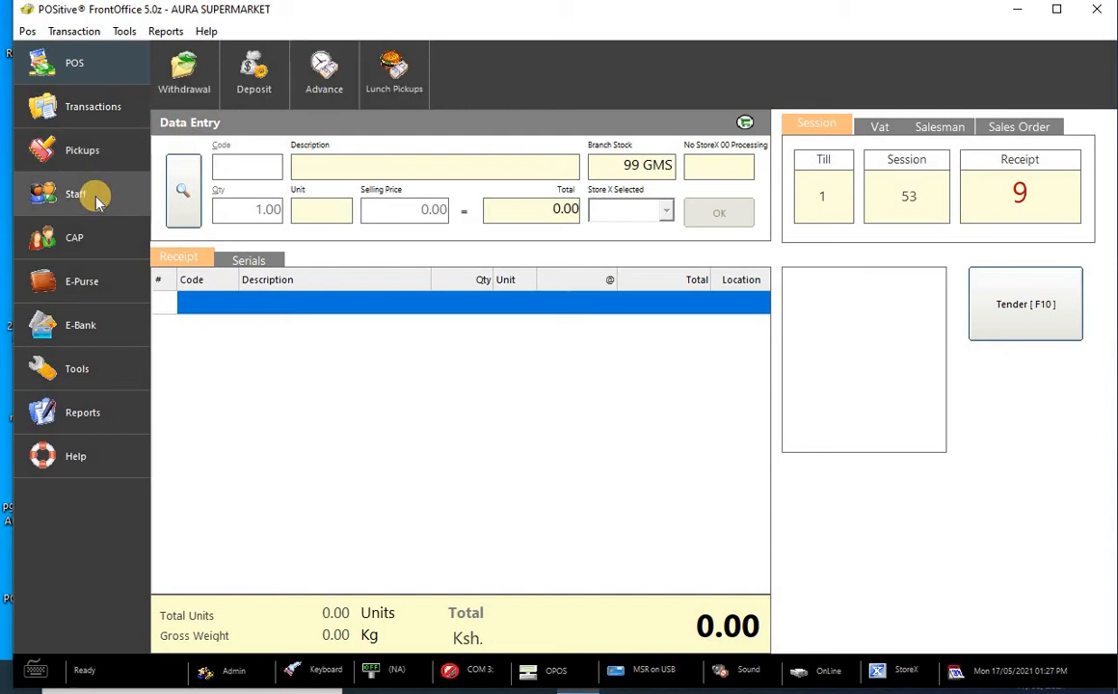
{"action": "left_click", "coordinate": [188, 75]}
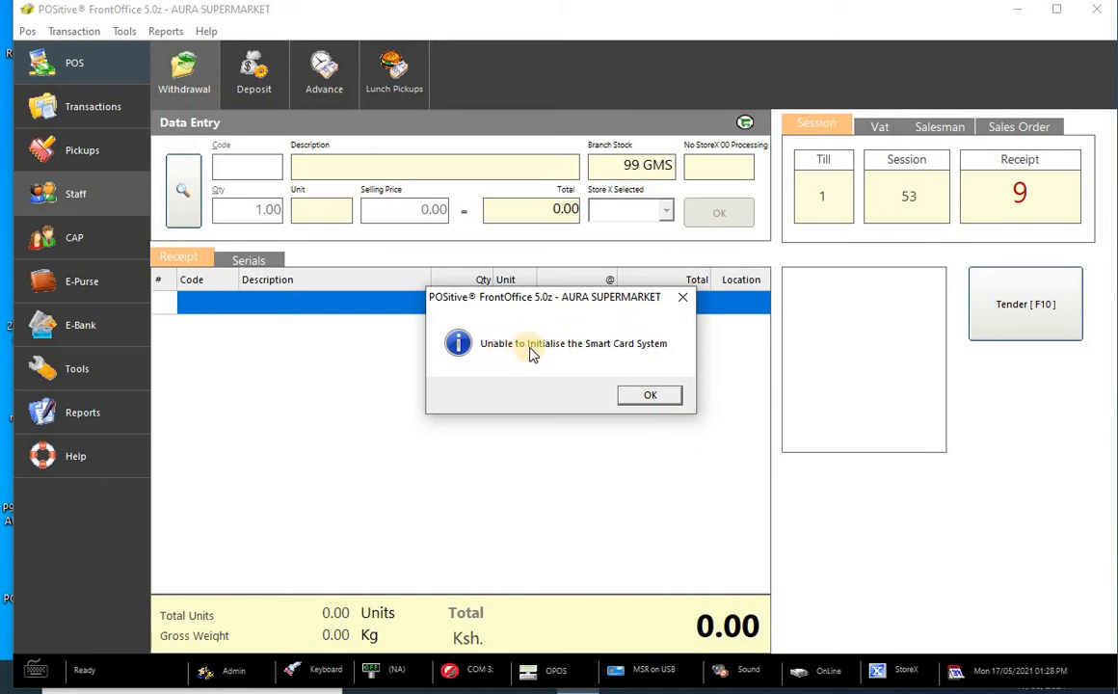
{"action": "left_click", "coordinate": [652, 397]}
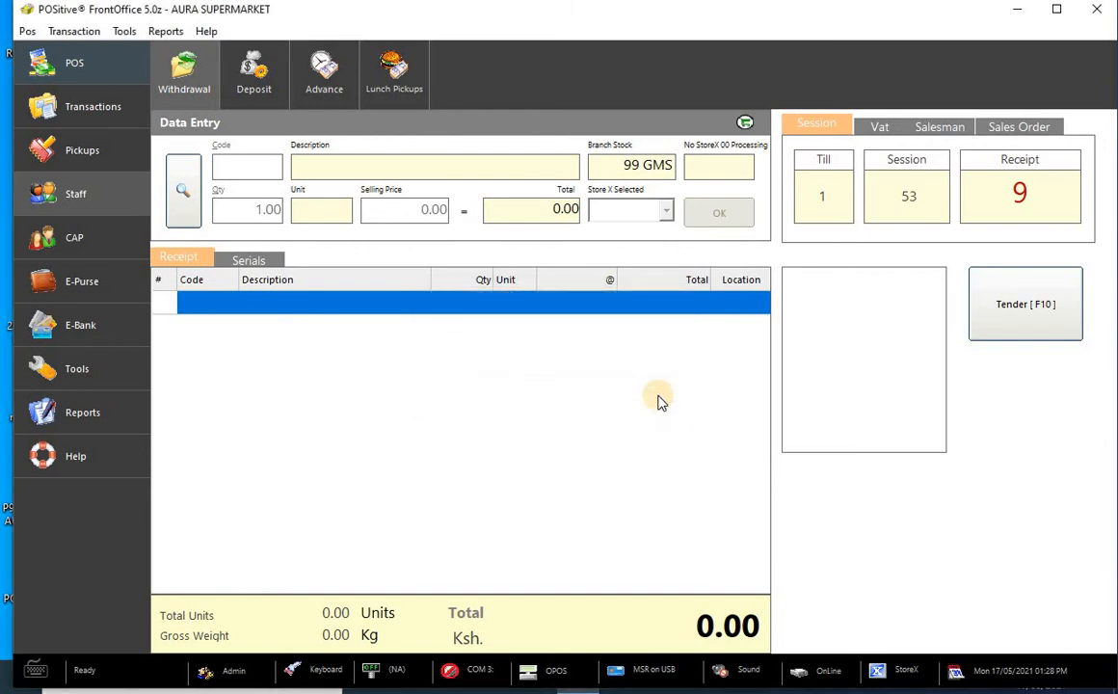
{"action": "left_click", "coordinate": [254, 83]}
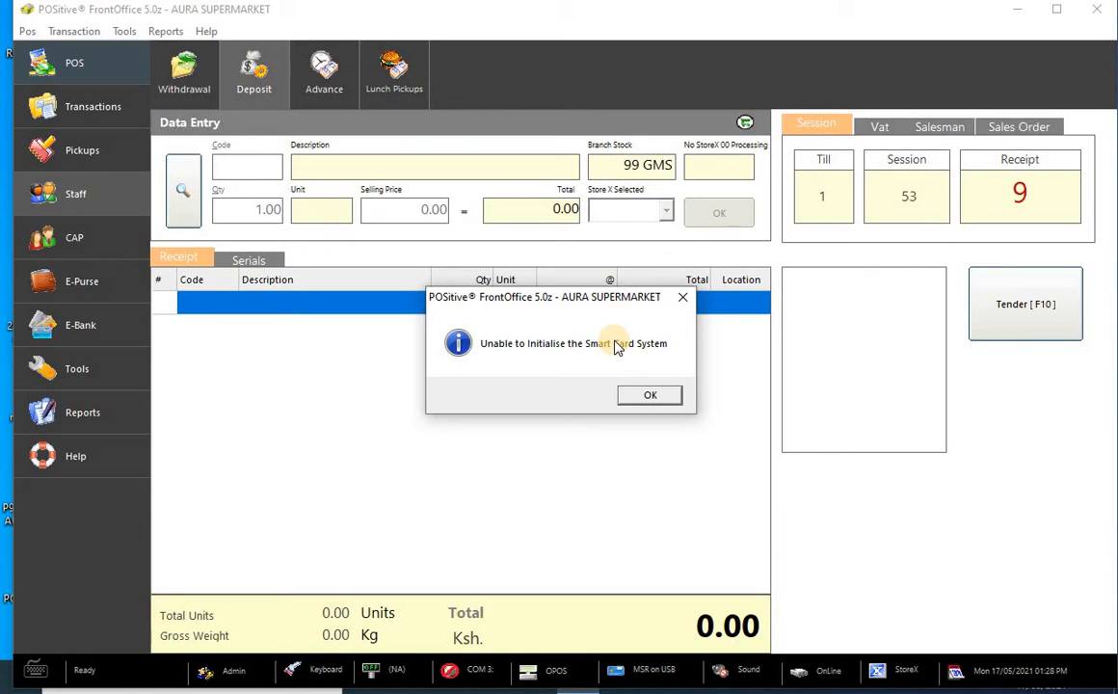
{"action": "left_click", "coordinate": [653, 397]}
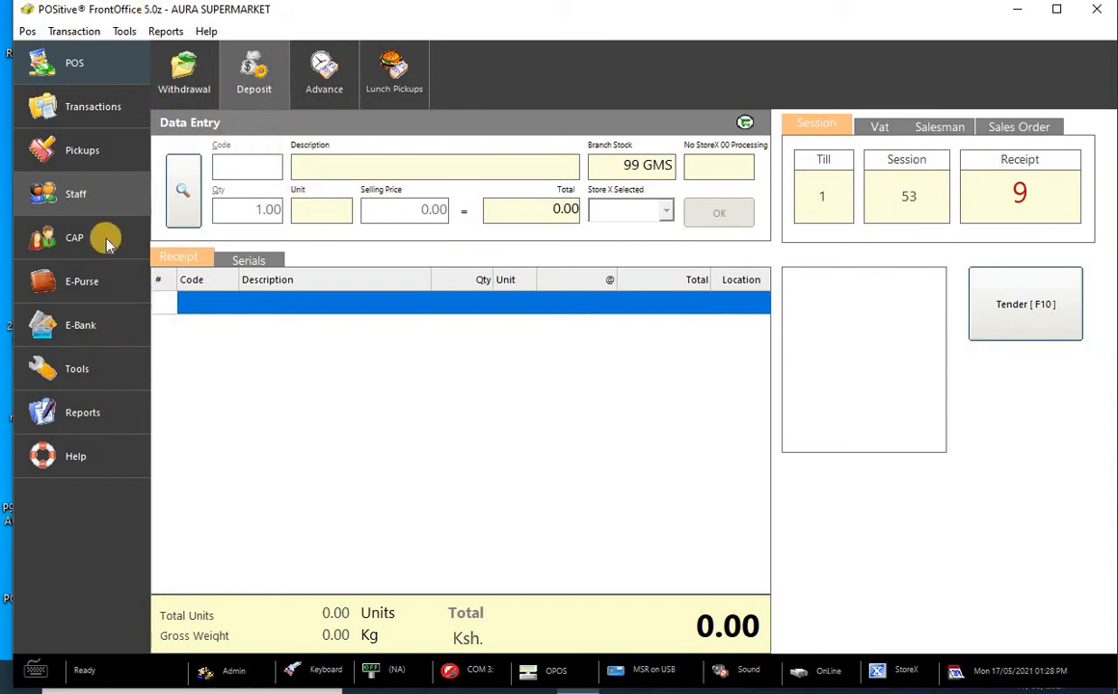
- Switch from the Staff functions to the CAP Receive, Increment and Deposit functions
{"action": "left_click", "coordinate": [86, 192]}
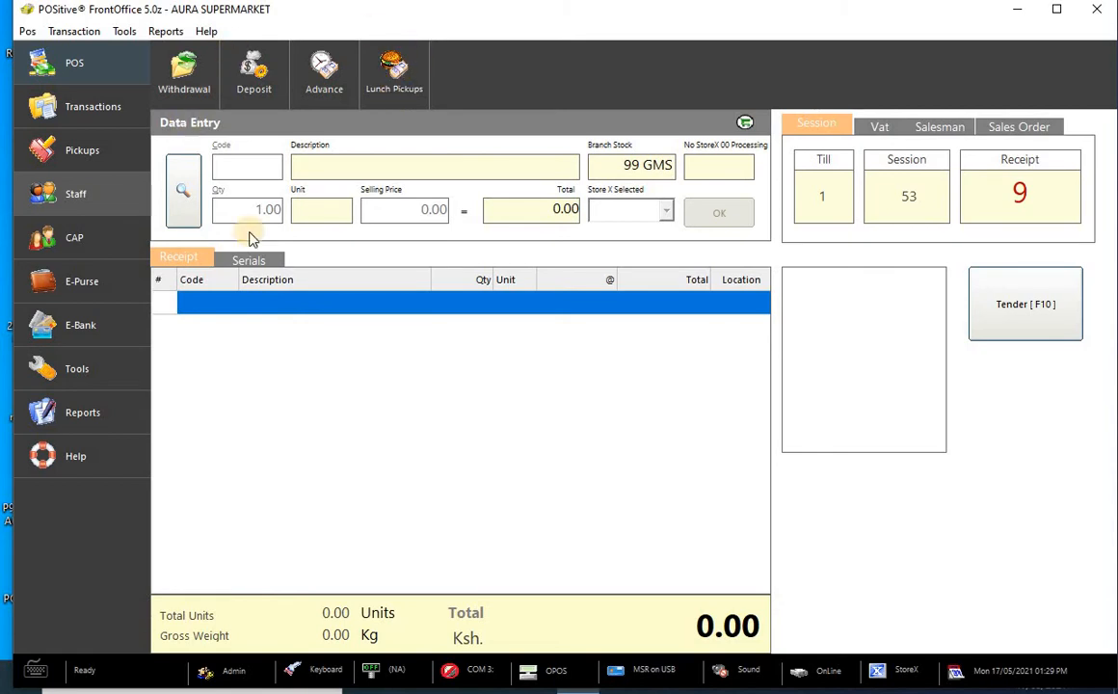
{"action": "left_click", "coordinate": [117, 241]}
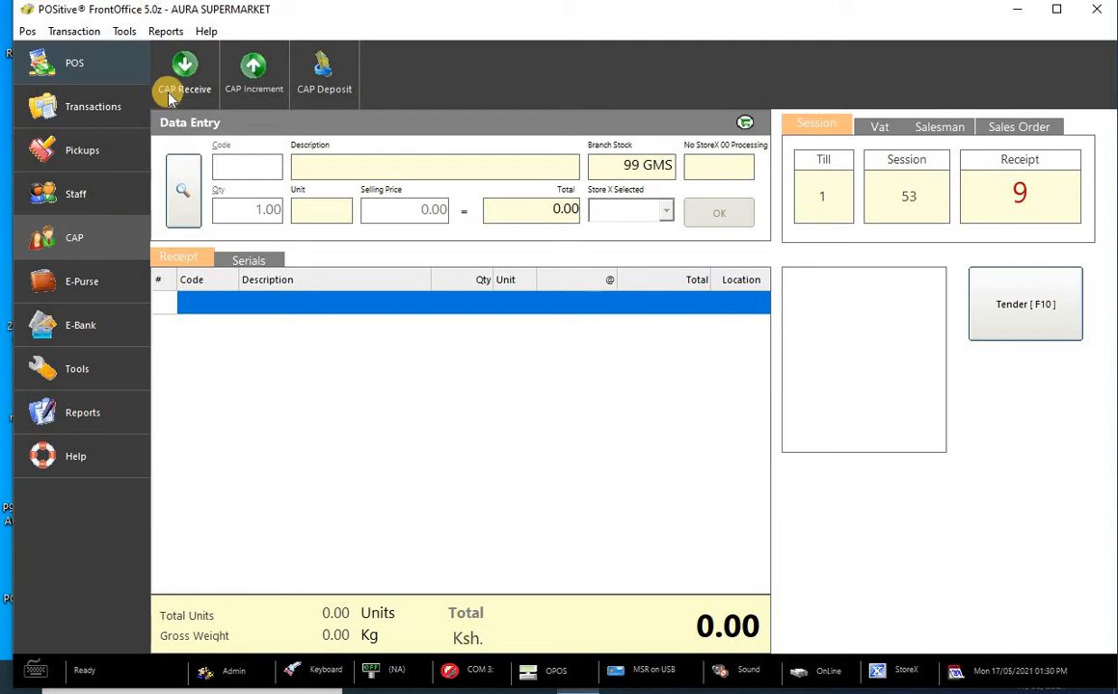
{"action": "left_click", "coordinate": [184, 66]}
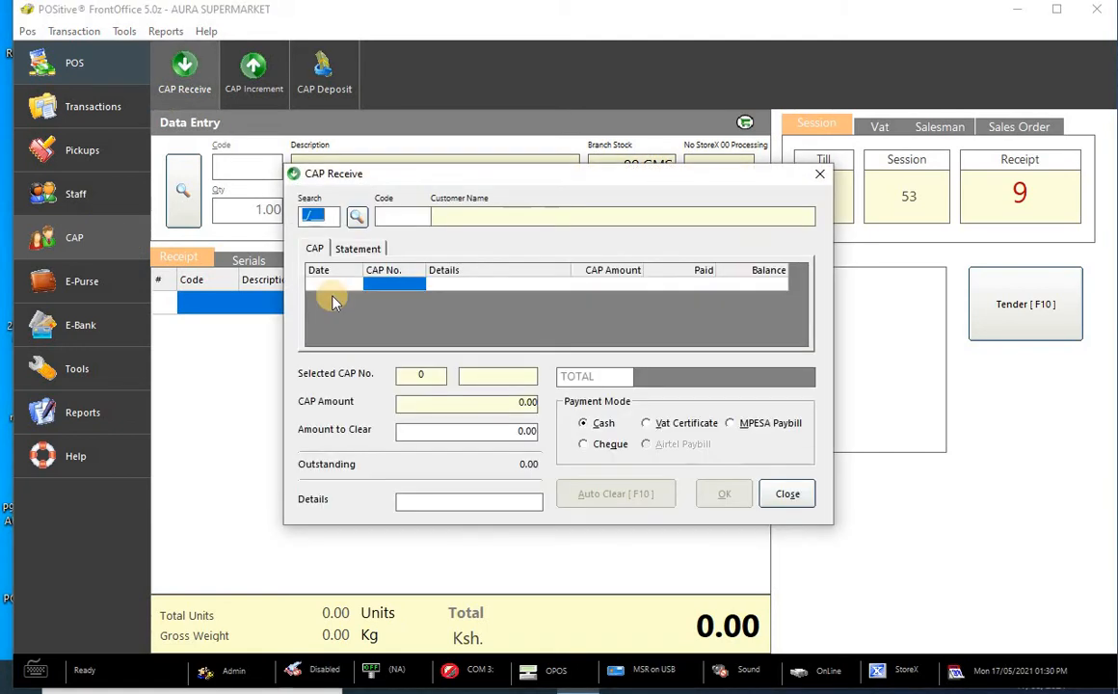
{"action": "left_click", "coordinate": [357, 217]}
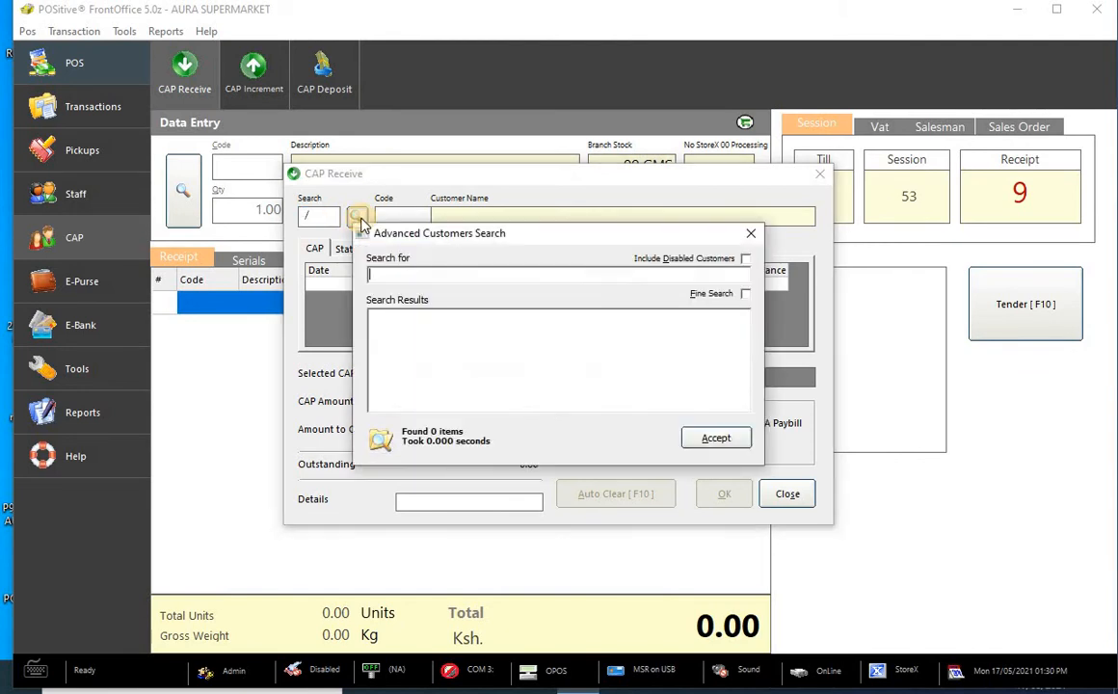
{"action": "type", "text": "GABRIEL"}
{"action": "key", "text": "Return"}
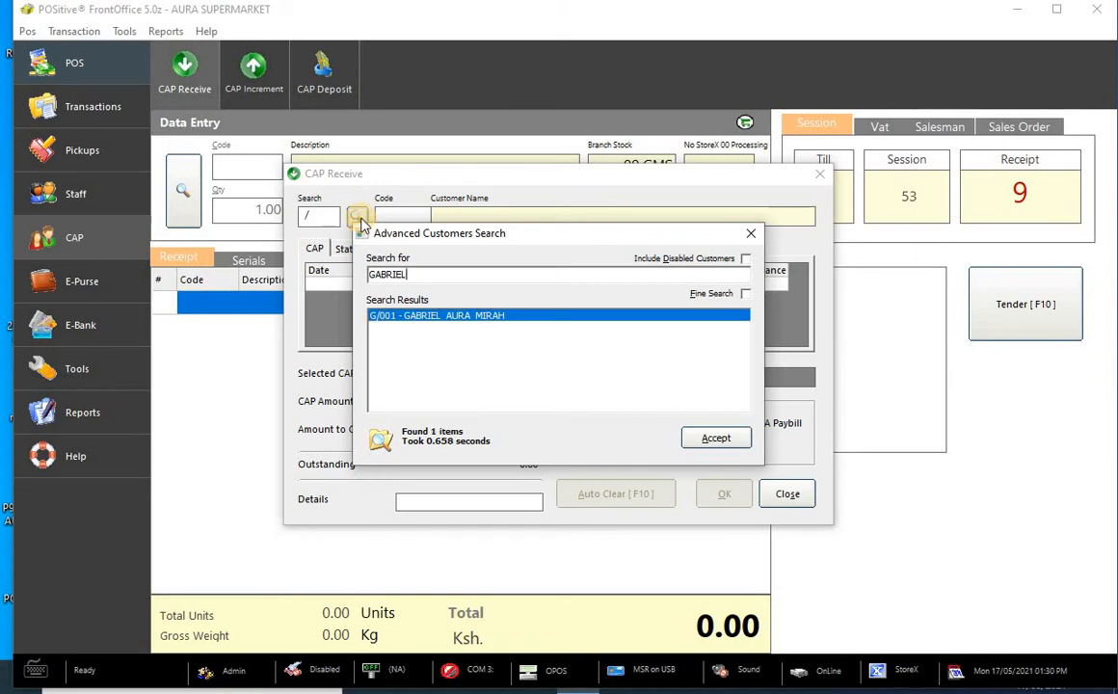
{"action": "left_click", "coordinate": [716, 440]}
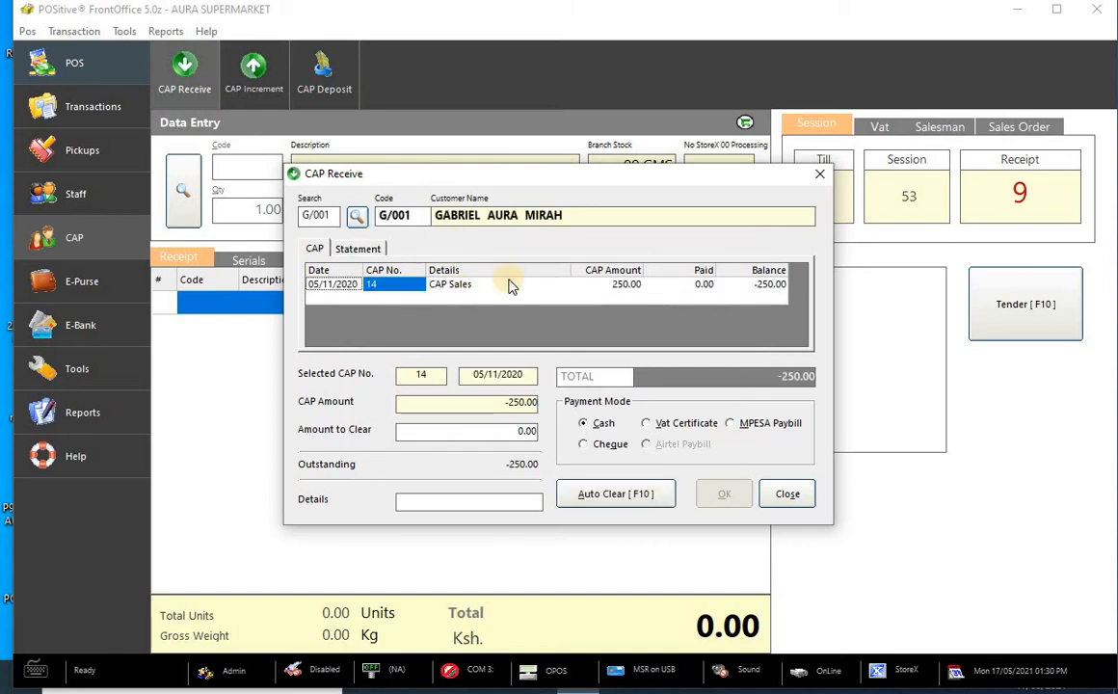
{"action": "left_click", "coordinate": [589, 442]}
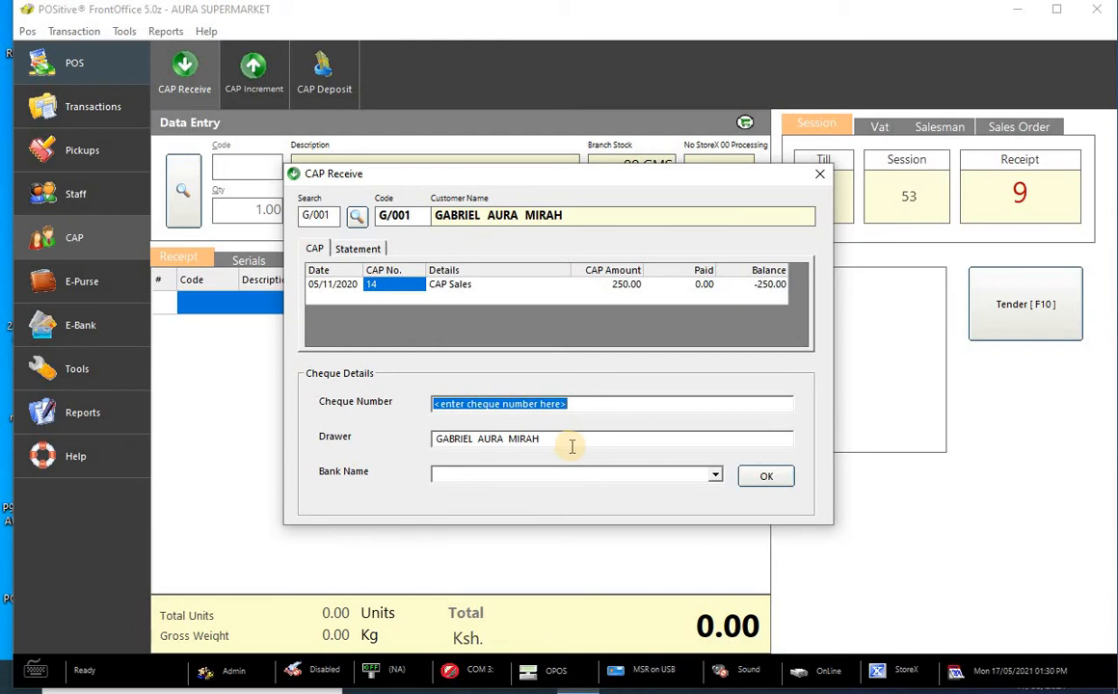
{"action": "left_click", "coordinate": [373, 251]}
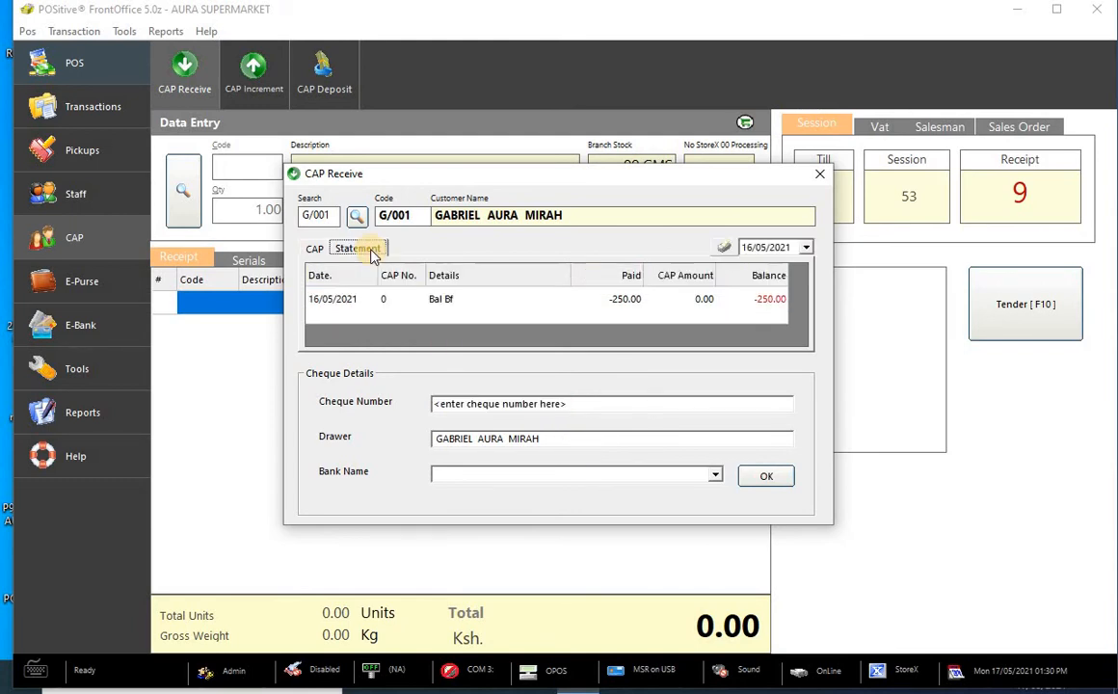
{"action": "left_click", "coordinate": [317, 251]}
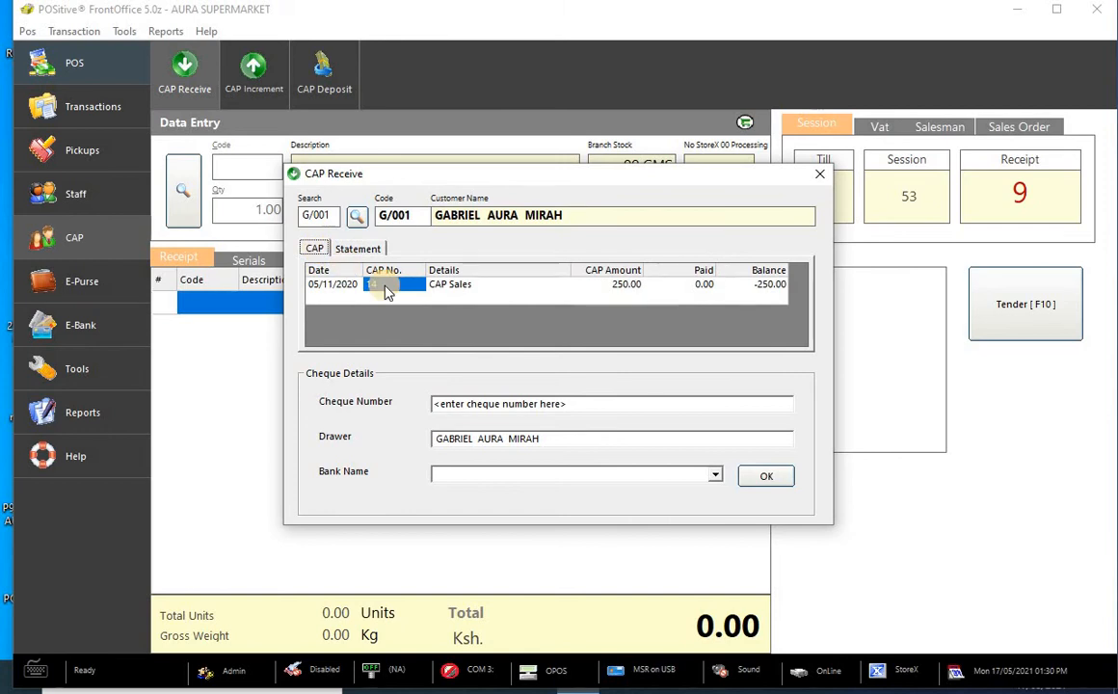
{"action": "left_click", "coordinate": [384, 287]}
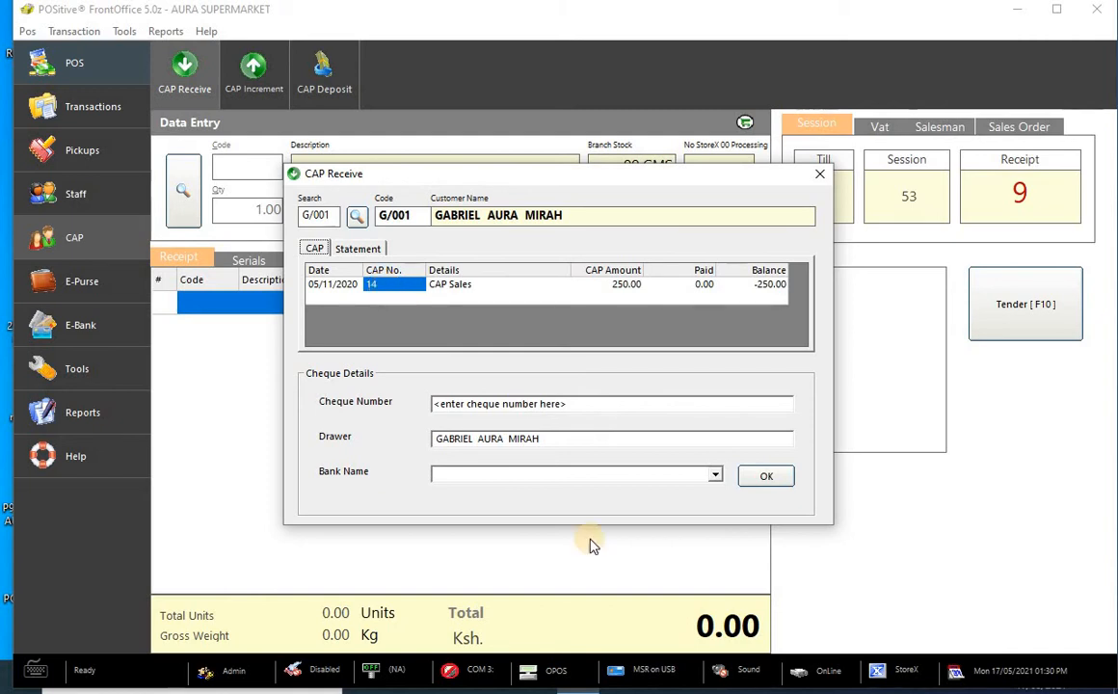
{"action": "left_click", "coordinate": [717, 484]}
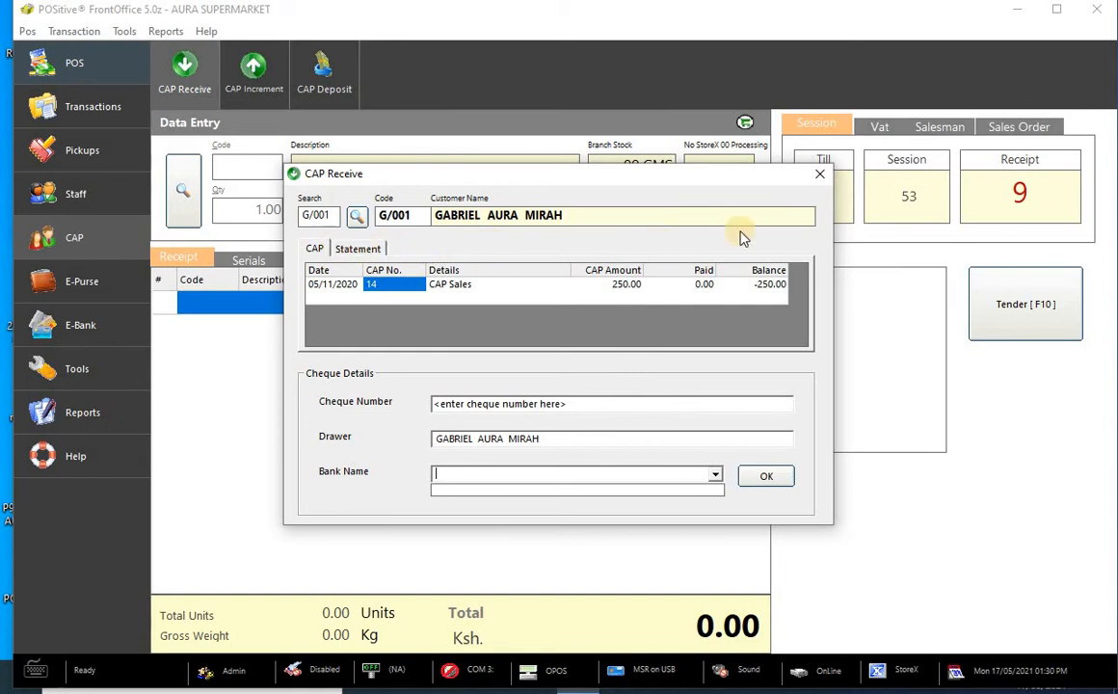
{"action": "left_click", "coordinate": [821, 174]}
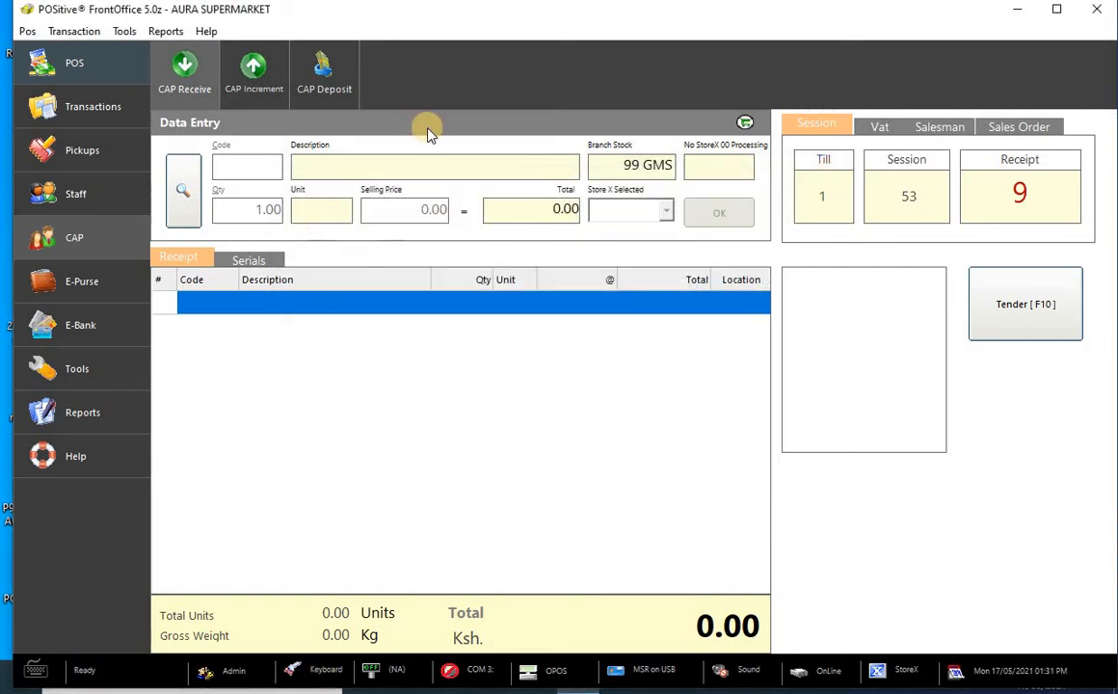
{"action": "left_click", "coordinate": [190, 69]}
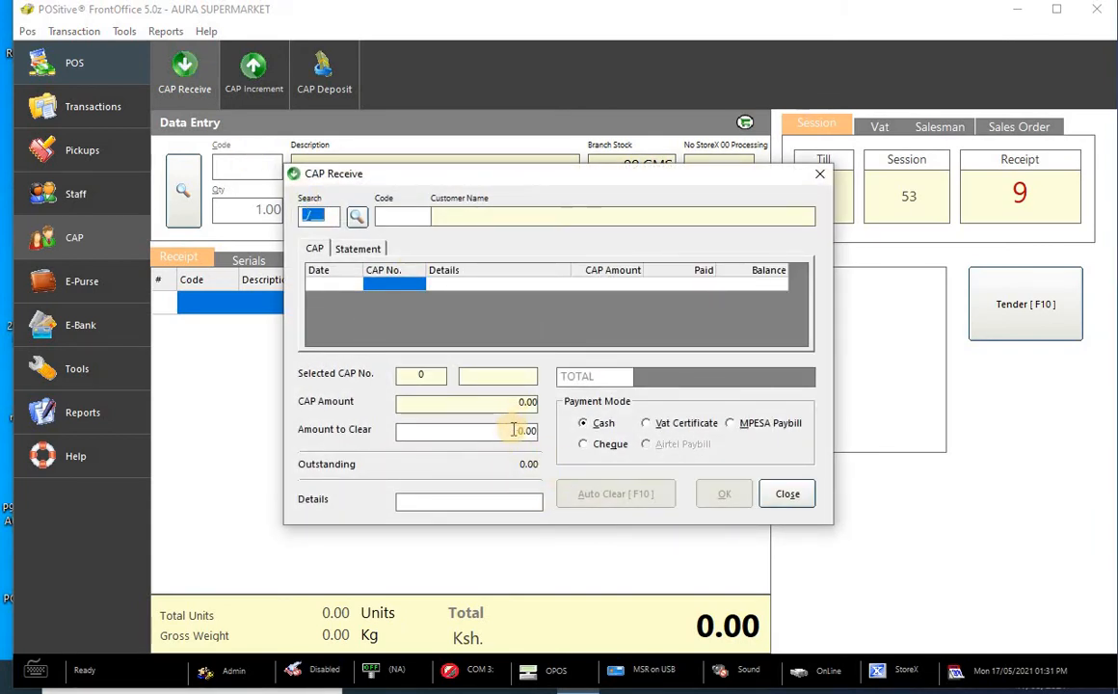
- Search for the customer by name and accept them, loading CAP 14 with -250.00 outstanding
{"action": "left_click", "coordinate": [357, 218]}
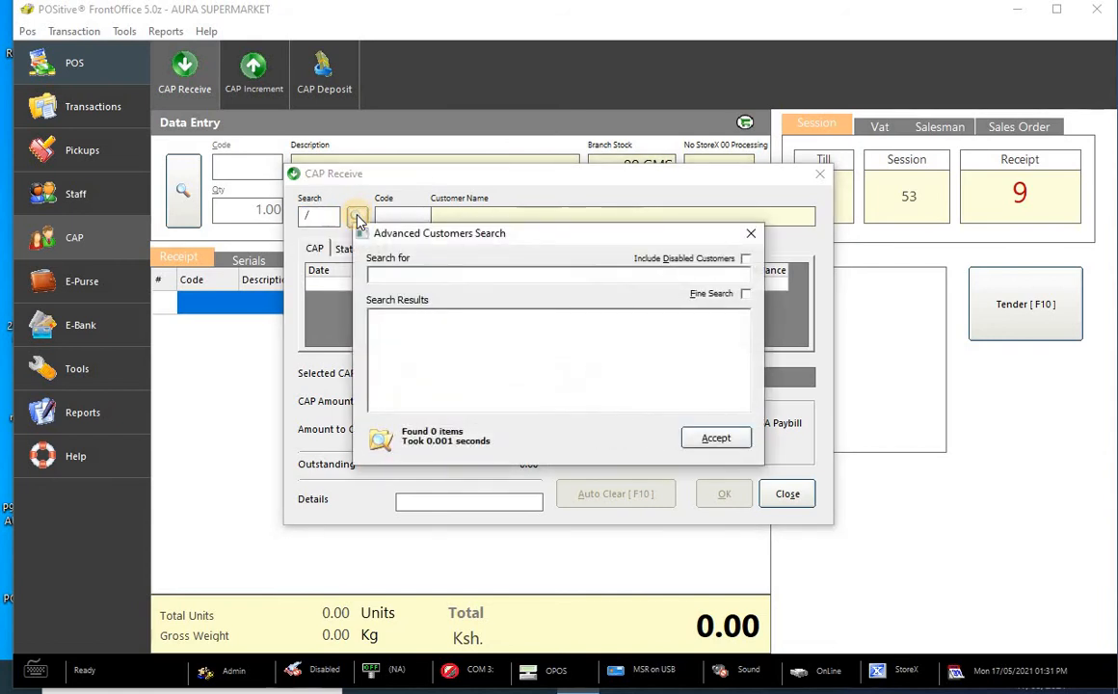
{"action": "type", "text": "GAB"}
{"action": "key", "text": "Return"}
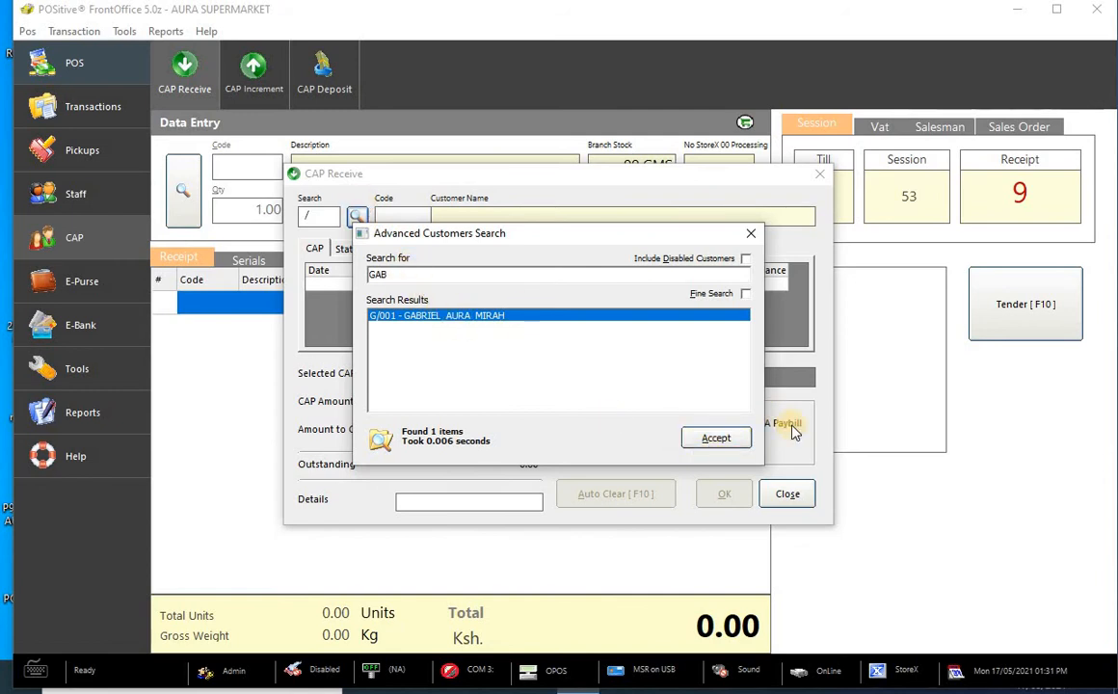
{"action": "left_click", "coordinate": [716, 437]}
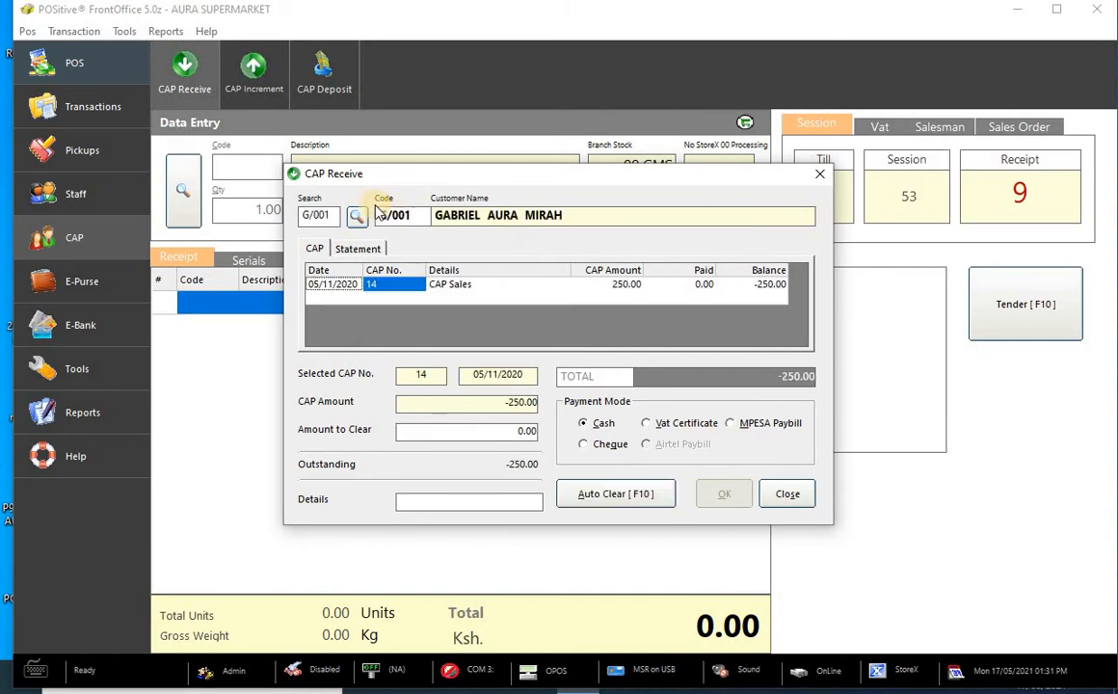
- Enter 10,000.00 to clear with details 'Deposits' and Cash as the payment mode
{"action": "left_click", "coordinate": [527, 430]}
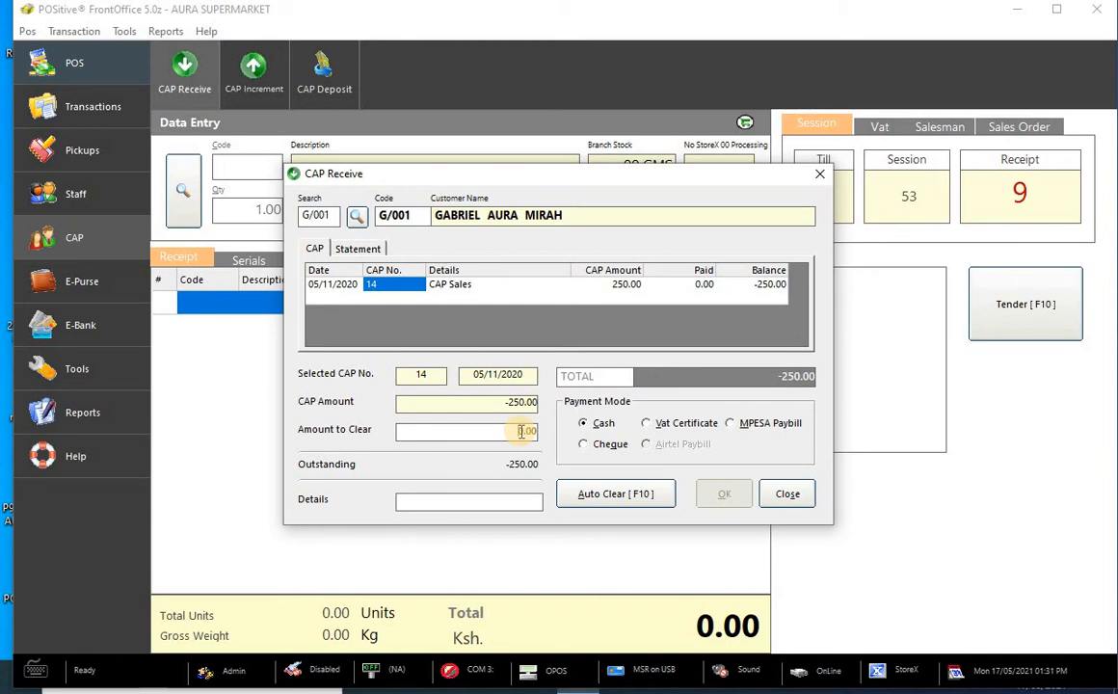
{"action": "type", "text": "000"}
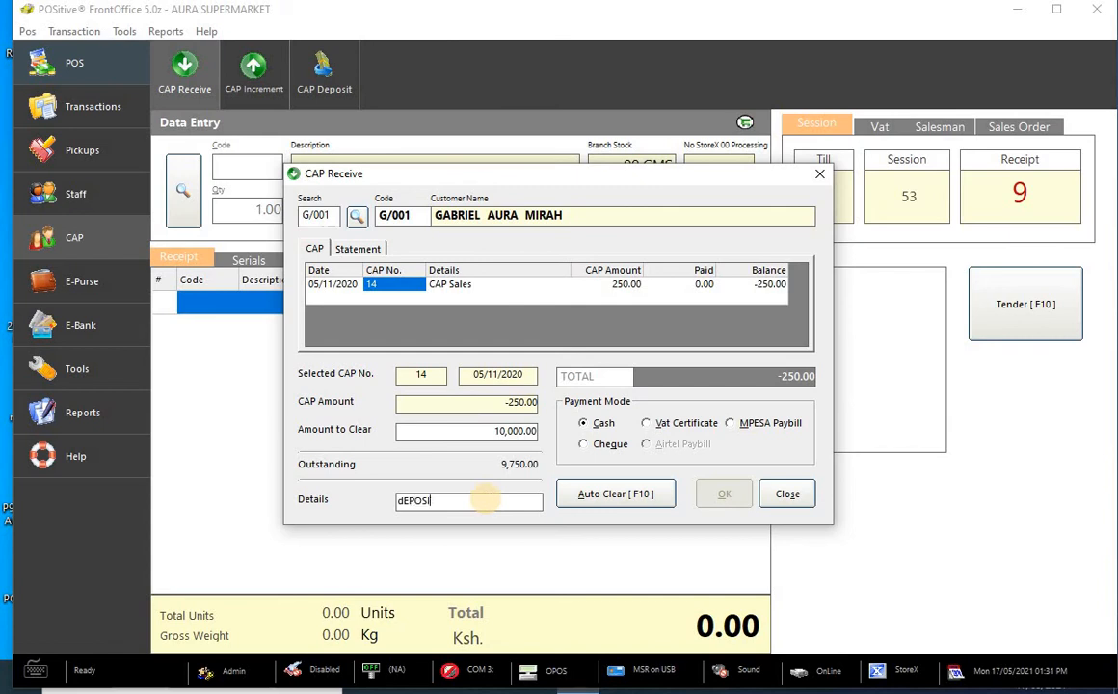
{"action": "key", "text": "BackSpace"}
{"action": "key", "text": "BackSpace"}
{"action": "key", "text": "BackSpace"}
{"action": "key", "text": "BackSpace"}
{"action": "key", "text": "BackSpace"}
{"action": "type", "text": "dEPOSIT"}
{"action": "key", "text": "BackSpace"}
{"action": "key", "text": "BackSpace"}
{"action": "key", "text": "BackSpace"}
{"action": "key", "text": "BackSpace"}
{"action": "key", "text": "BackSpace"}
{"action": "key", "text": "BackSpace"}
{"action": "key", "text": "BackSpace"}
{"action": "key", "text": "BackSpace"}
{"action": "type", "text": "Deposits"}
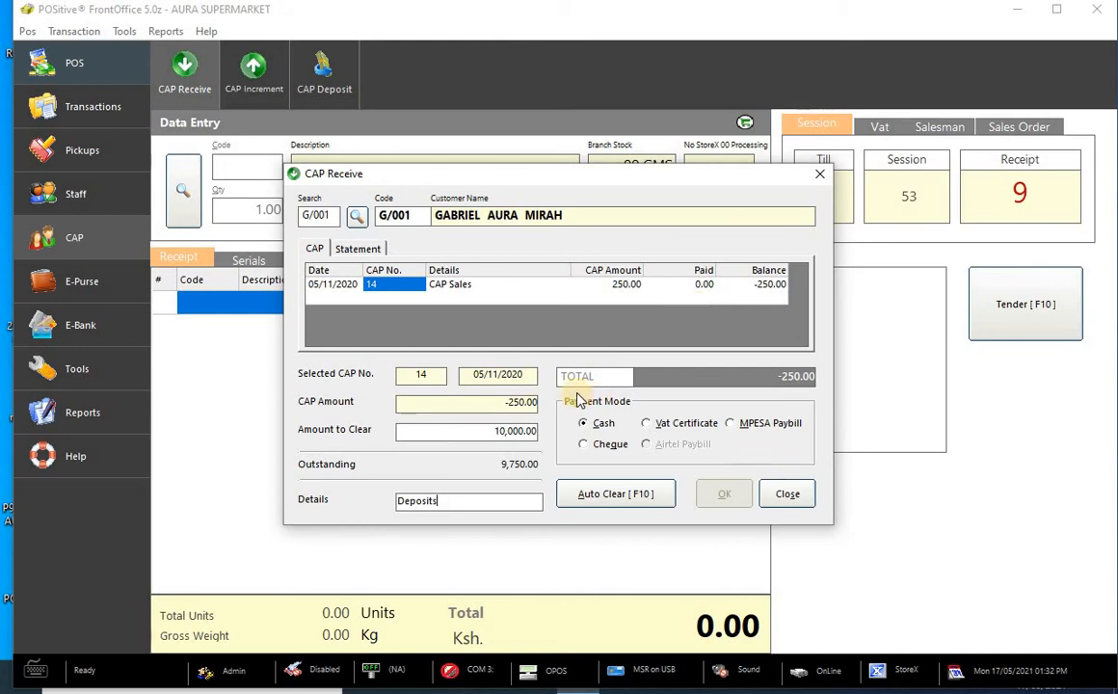
{"action": "left_click", "coordinate": [607, 425]}
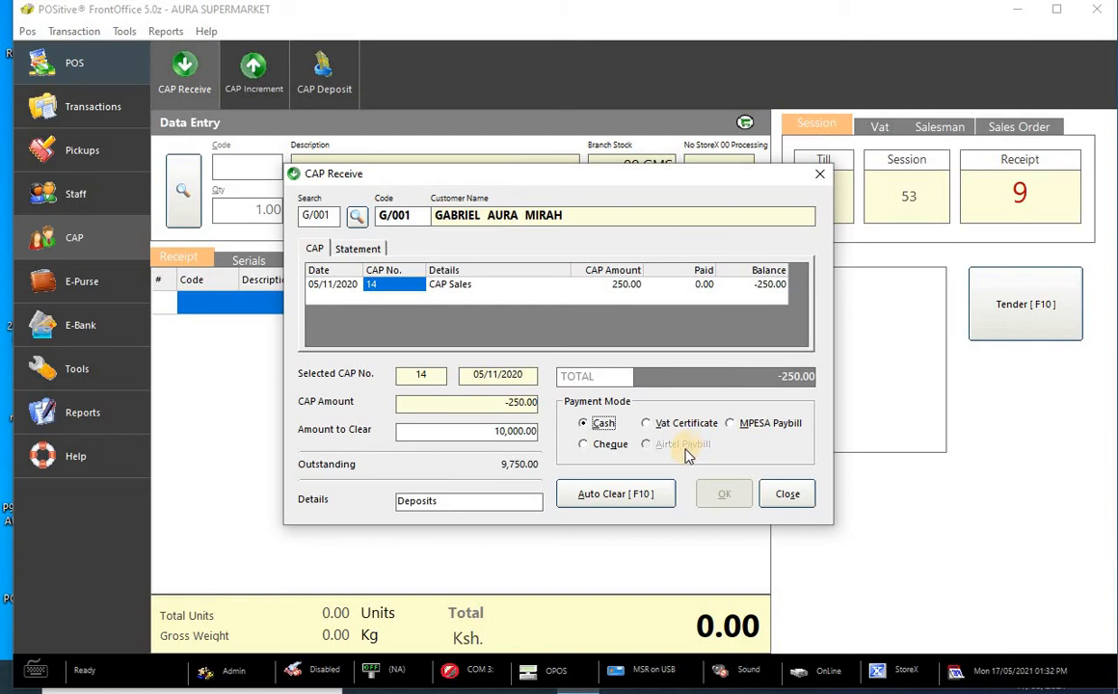
{"action": "left_click", "coordinate": [631, 496]}
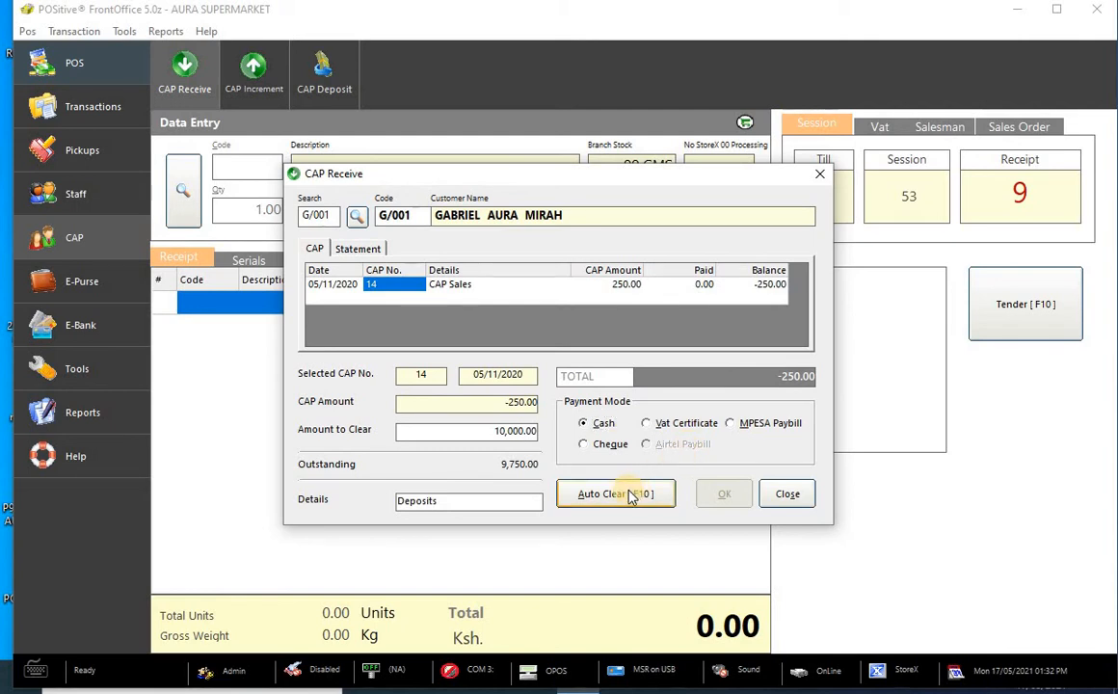
{"action": "left_click", "coordinate": [631, 496]}
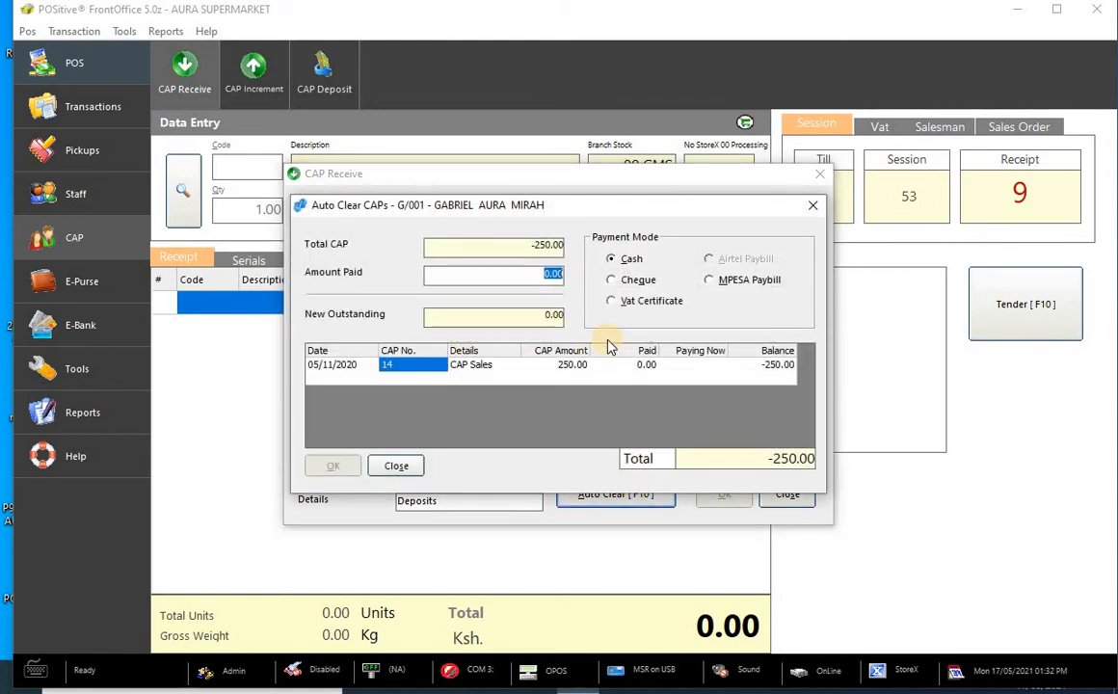
{"action": "type", "text": "10"}
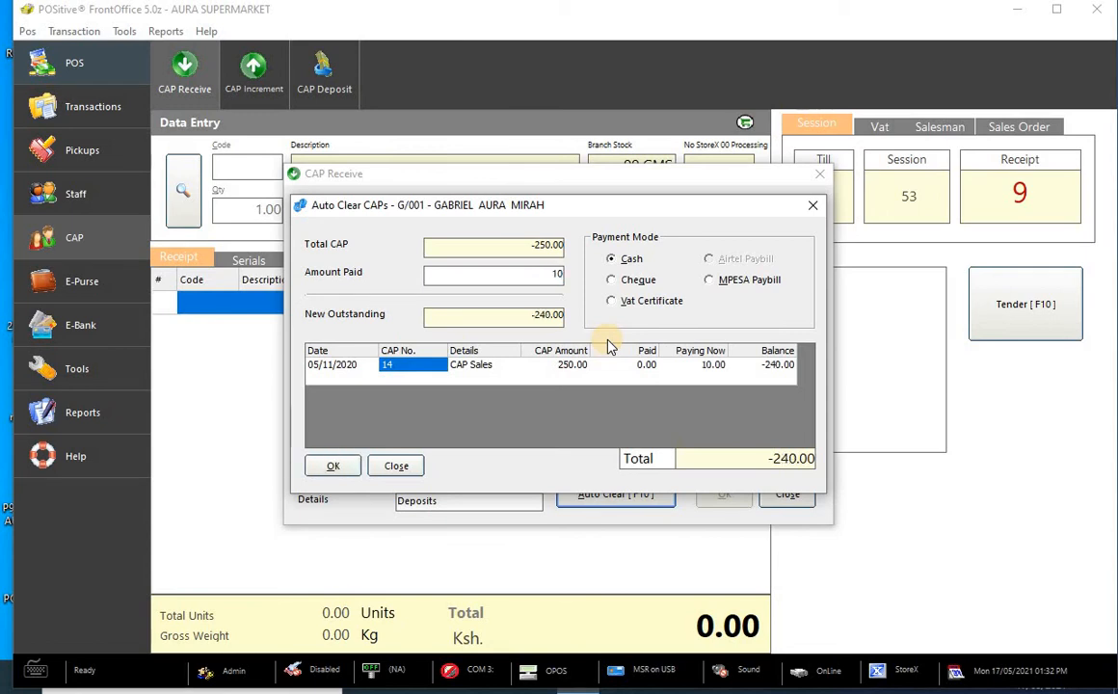
{"action": "type", "text": "000"}
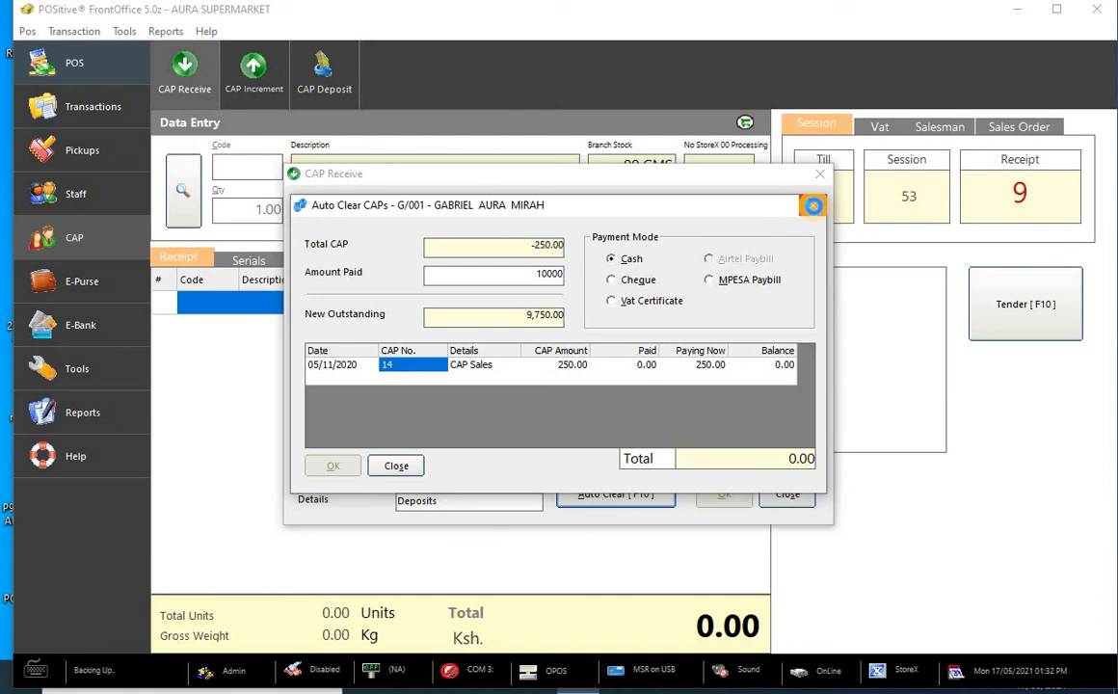
{"action": "left_click", "coordinate": [812, 206]}
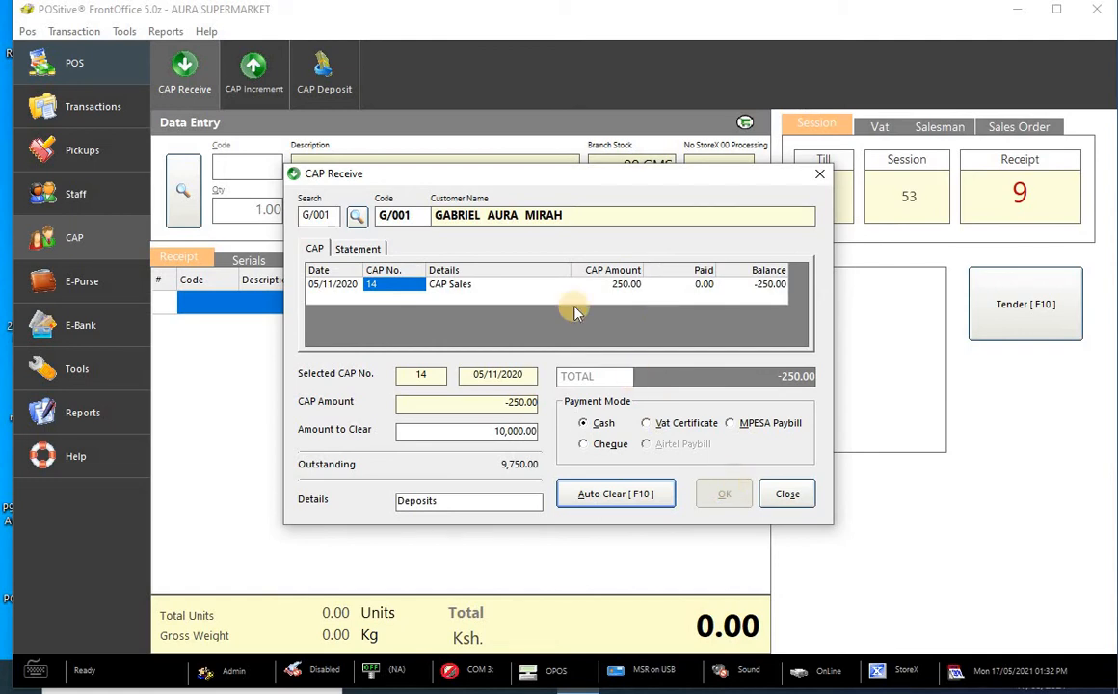
- Select the CAP Sales row, change the amount to clear to 20,000.00, and close CAP Receive
{"action": "left_click", "coordinate": [522, 286]}
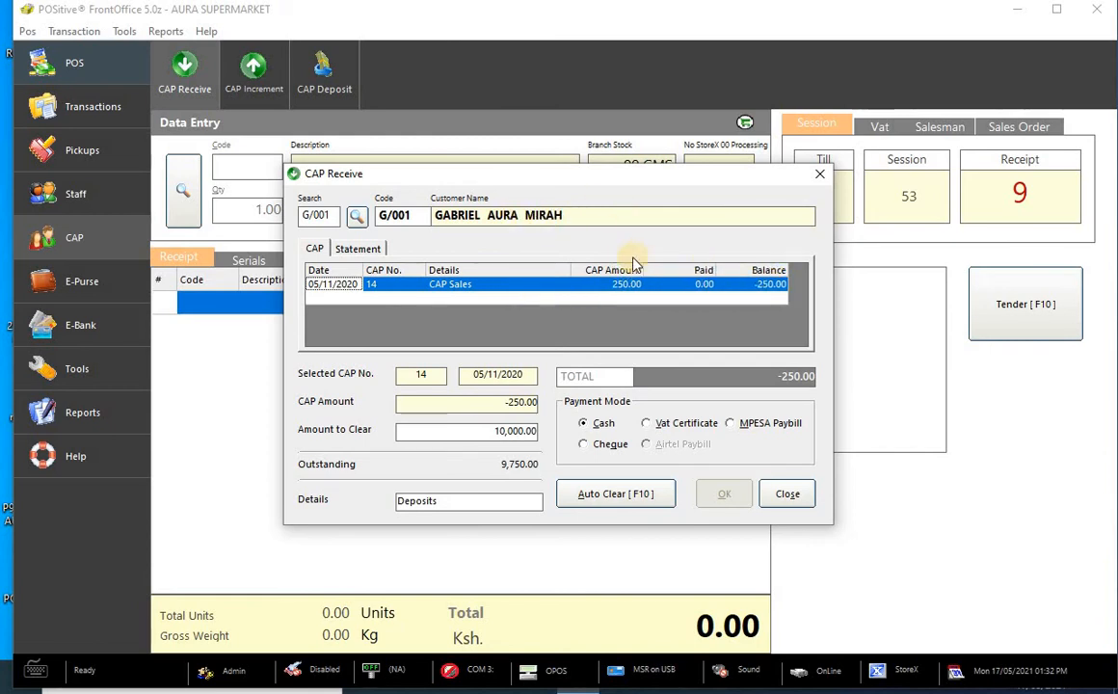
{"action": "double_click", "coordinate": [531, 431]}
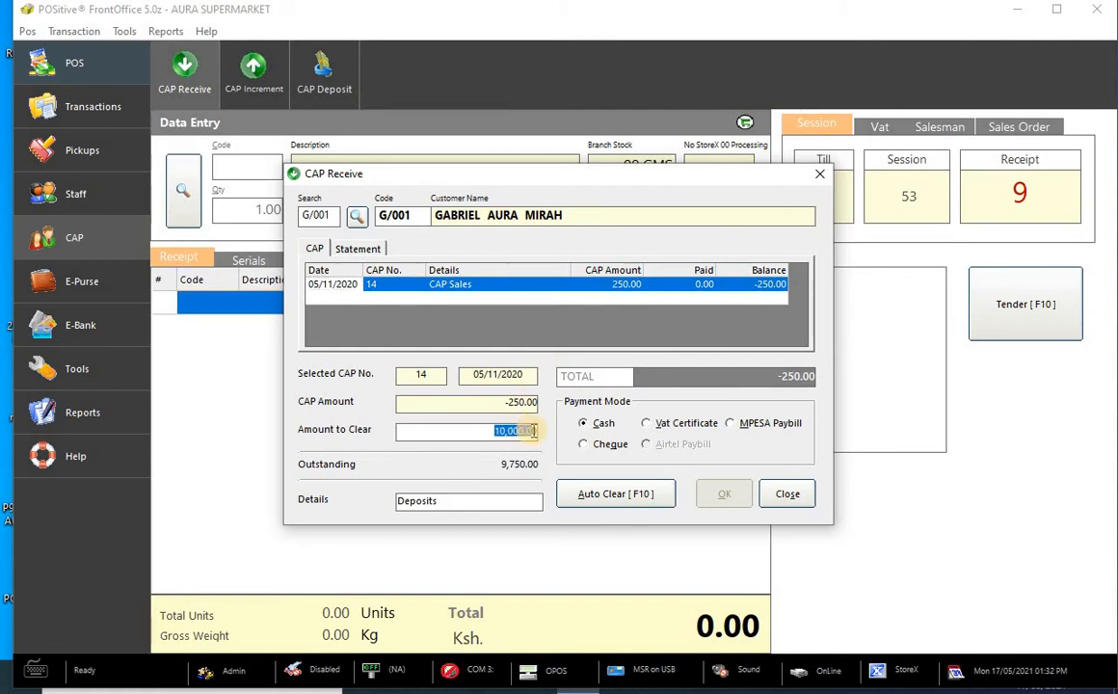
{"action": "type", "text": "200"}
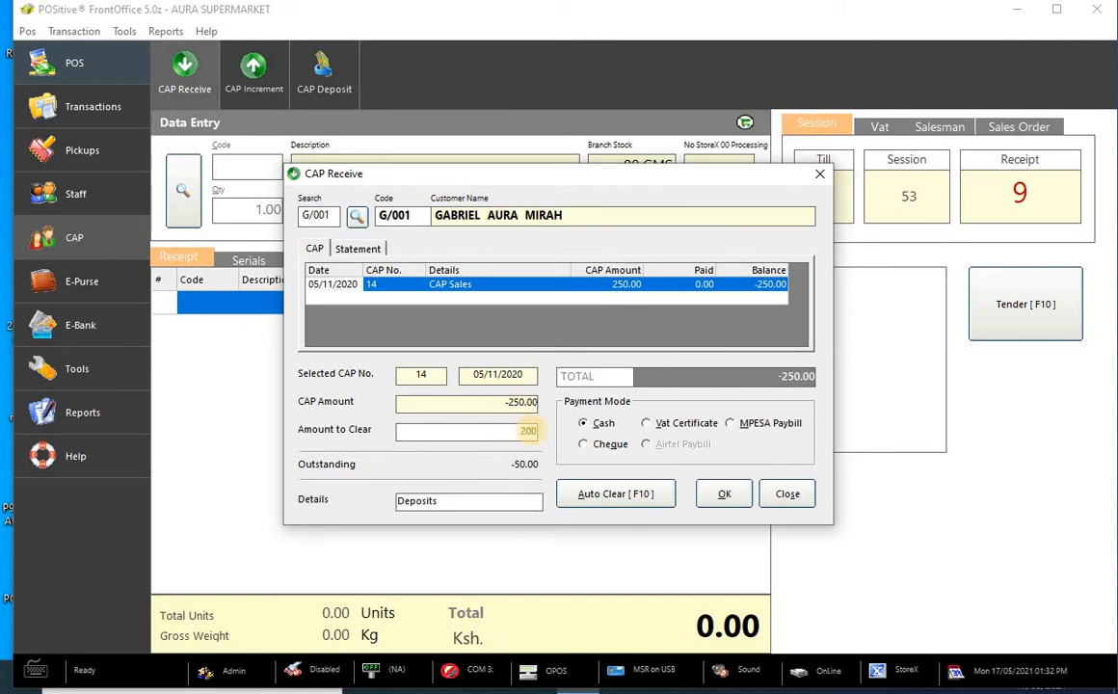
{"action": "type", "text": "000"}
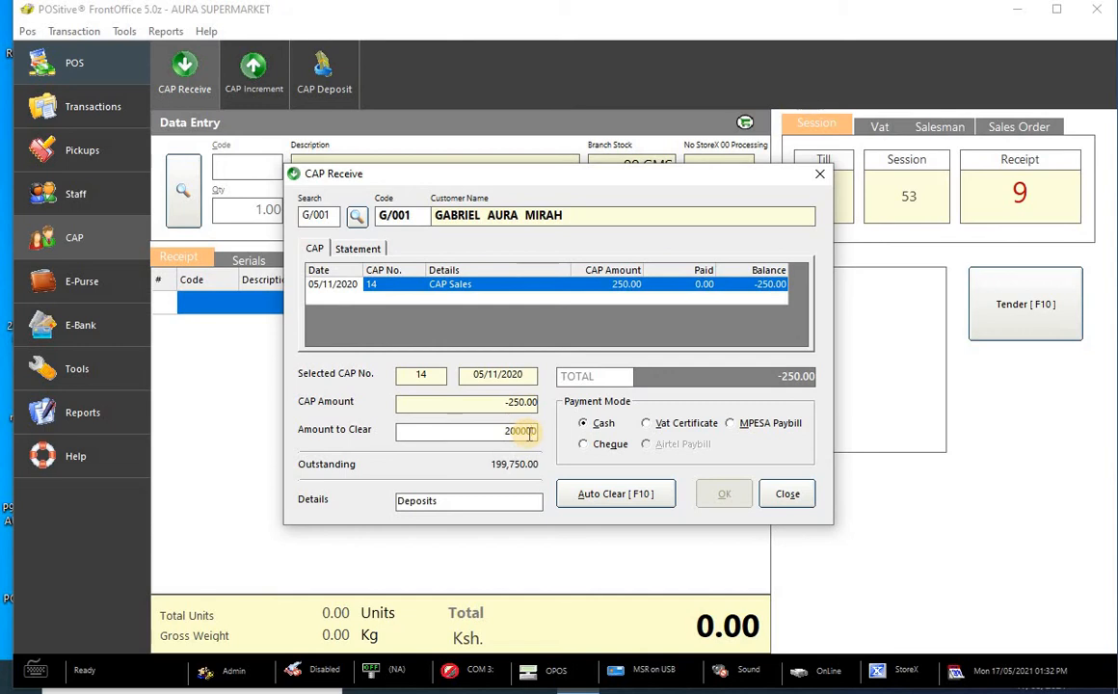
{"action": "key", "text": "BackSpace"}
{"action": "key", "text": "BackSpace"}
{"action": "key", "text": "BackSpace"}
{"action": "key", "text": "BackSpace"}
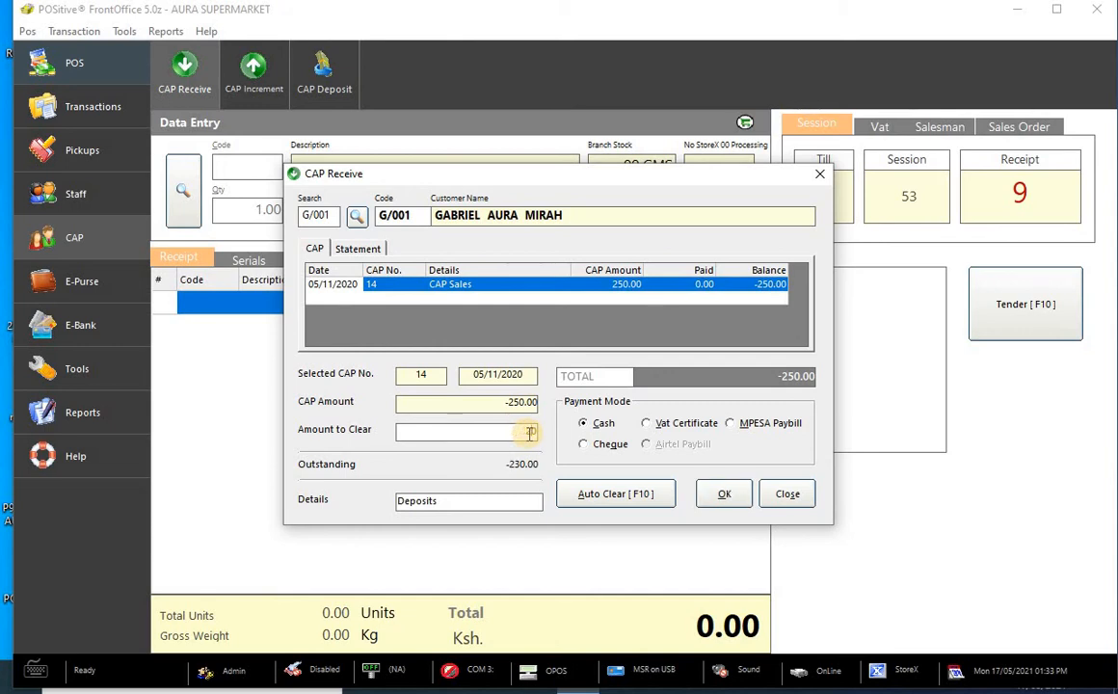
{"action": "type", "text": "000"}
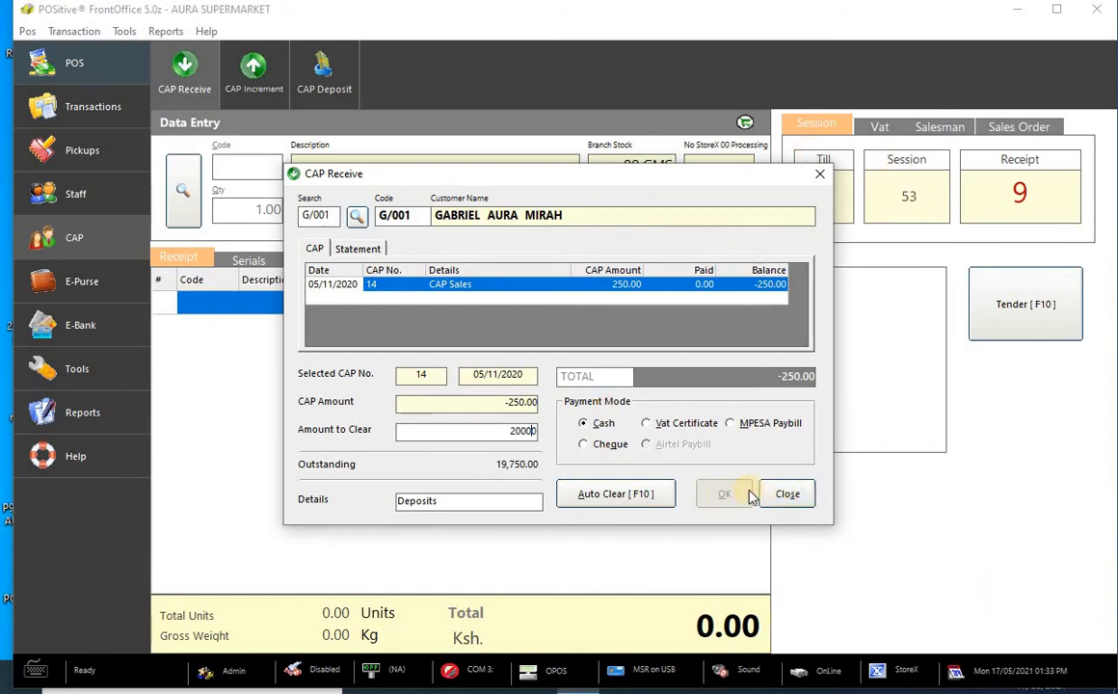
{"action": "left_click", "coordinate": [787, 494]}
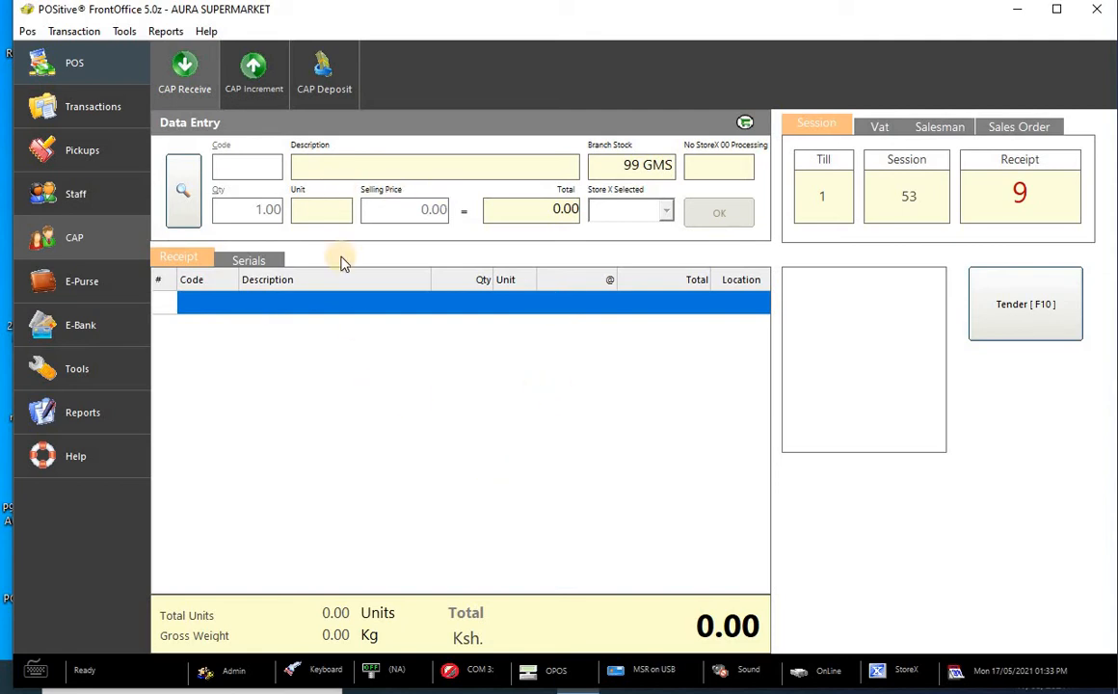
- In CAP Increment, look up the customer by name and accept them
{"action": "left_click", "coordinate": [269, 85]}
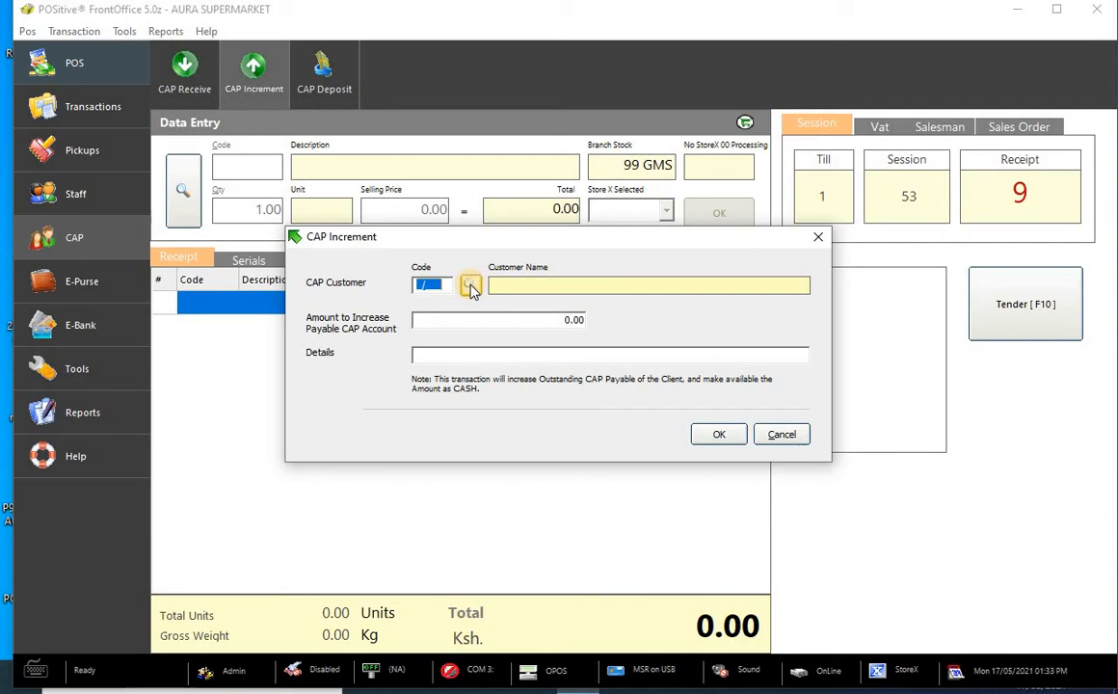
{"action": "left_click", "coordinate": [470, 287]}
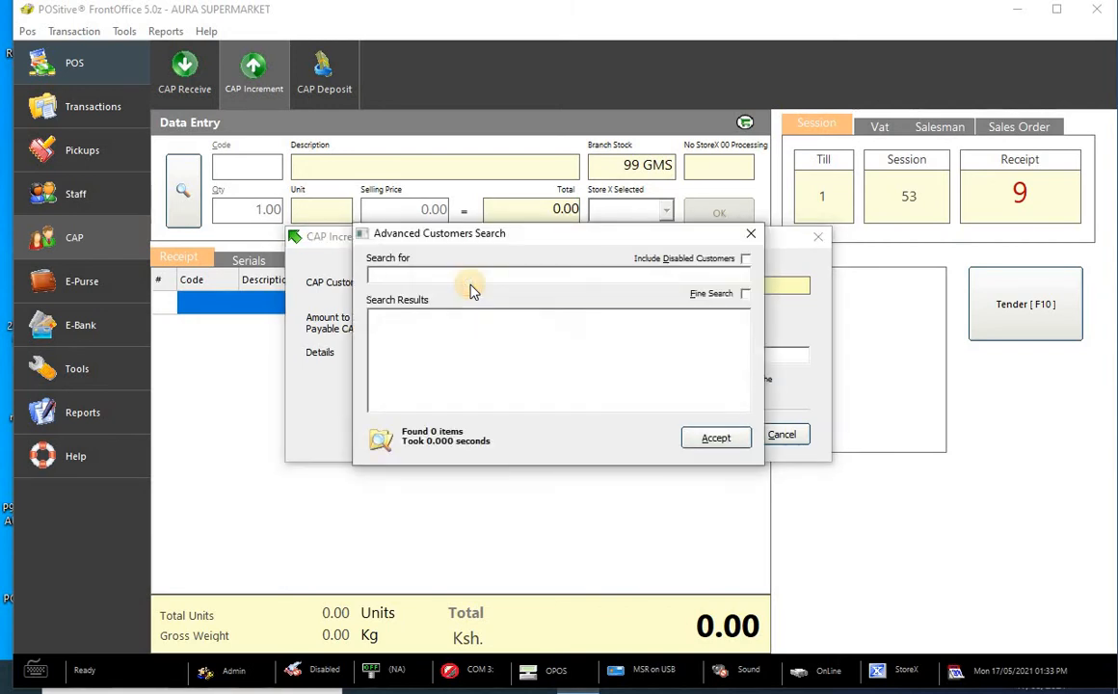
{"action": "type", "text": "gabriel"}
{"action": "key", "text": "Return"}
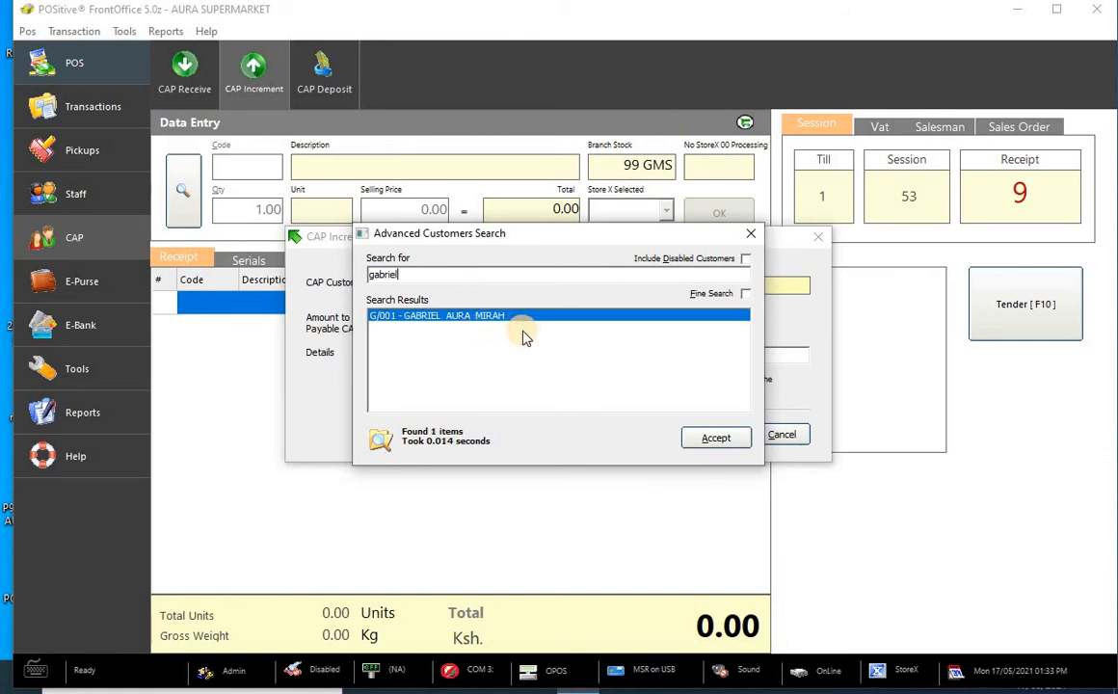
{"action": "left_click", "coordinate": [716, 438]}
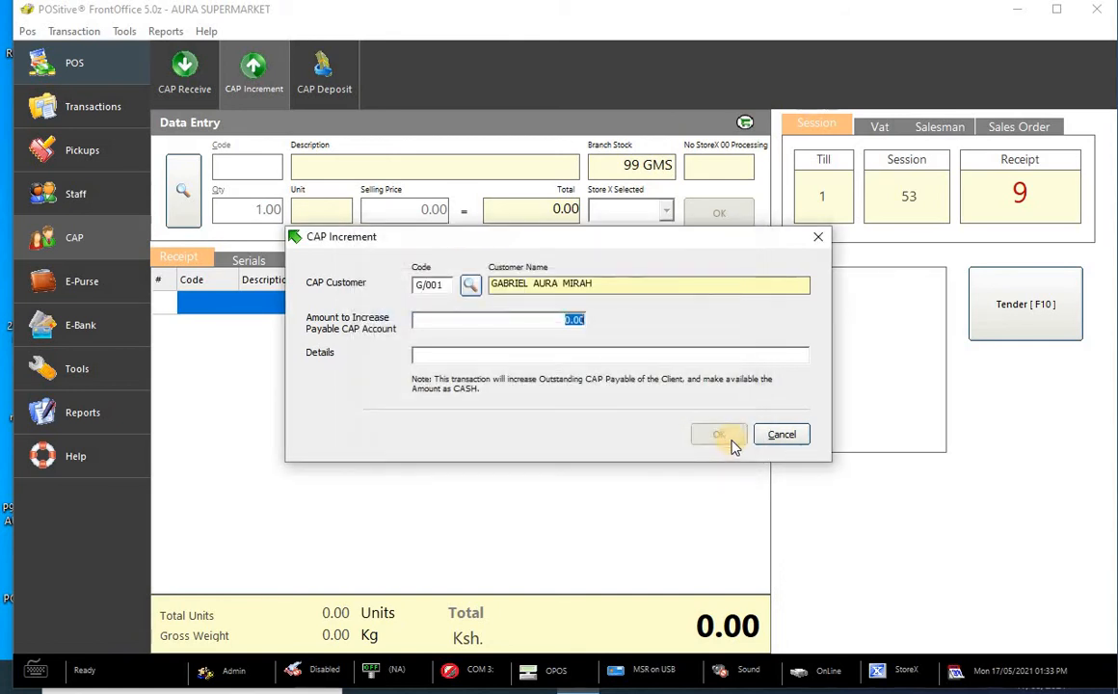
- Save a 10,000.00 increment with the details 'increament' and confirm it
{"action": "type", "text": "10000"}
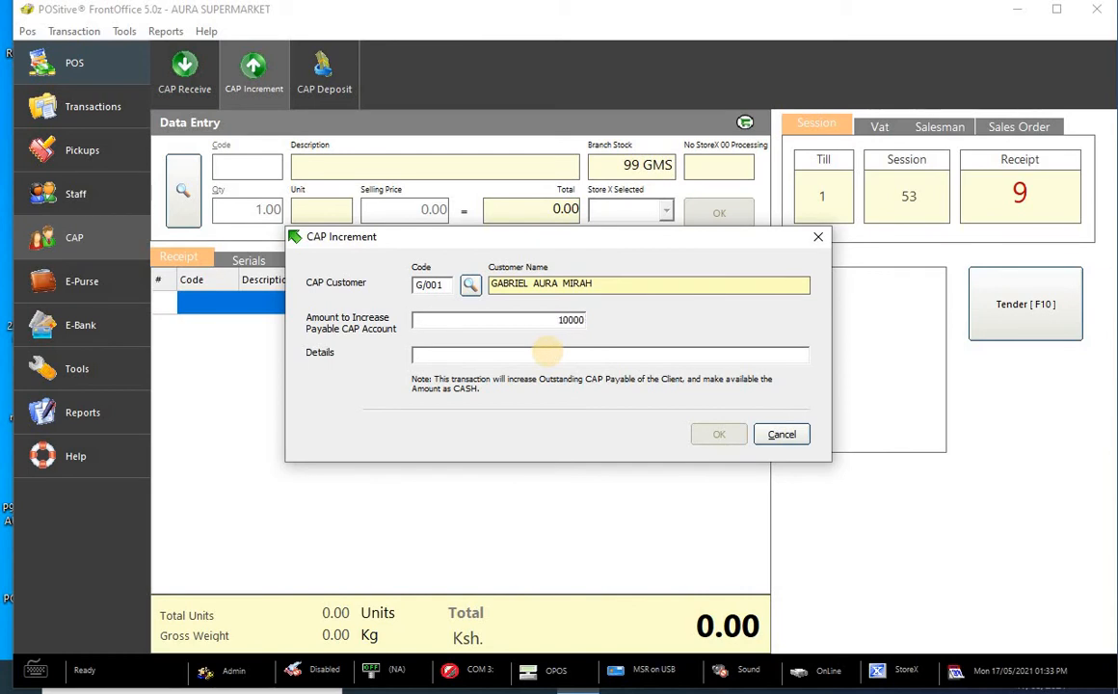
{"action": "left_click", "coordinate": [532, 357]}
{"action": "type", "text": "D"}
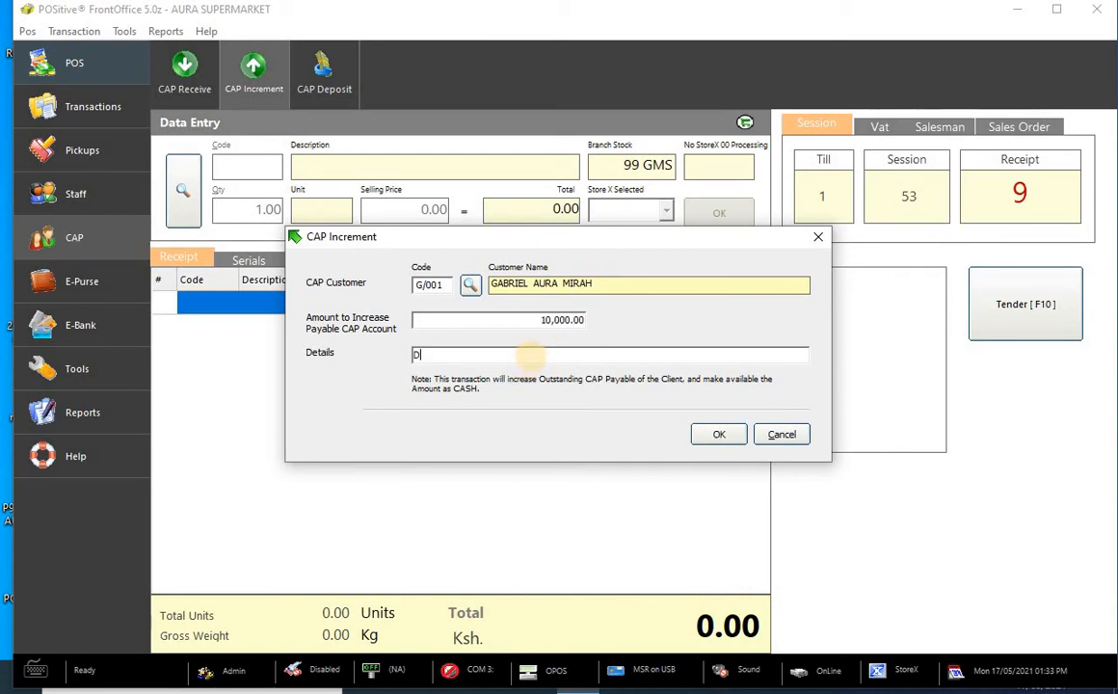
{"action": "key", "text": "BackSpace"}
{"action": "key", "text": "BackSpace"}
{"action": "type", "text": "Incre"}
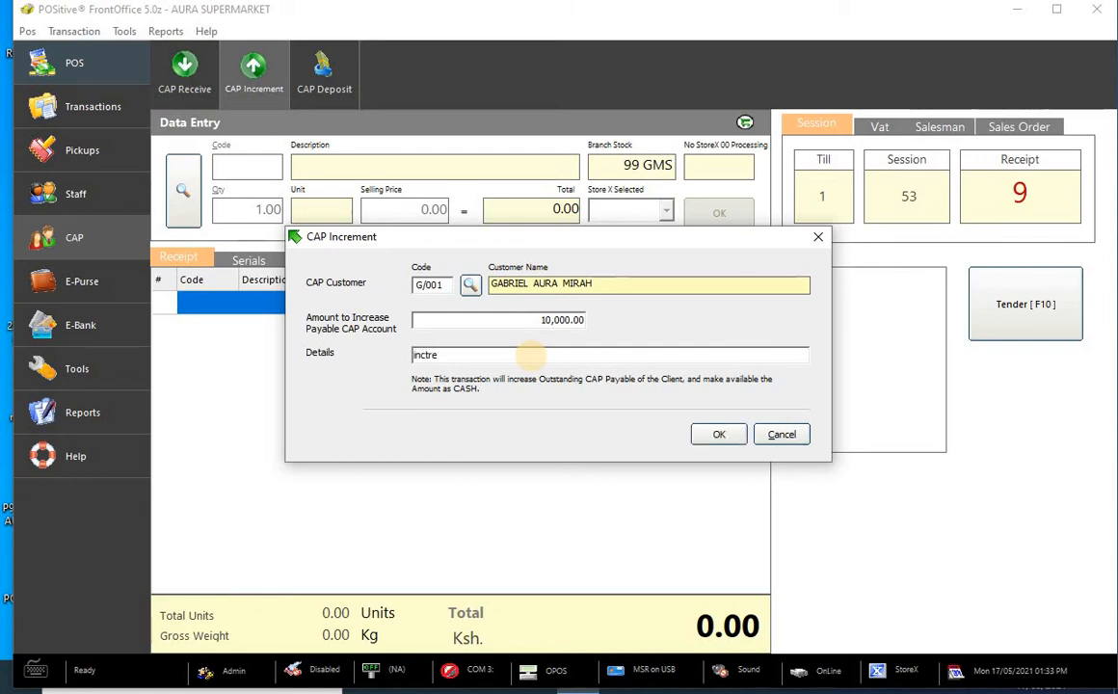
{"action": "key", "text": "BackSpace"}
{"action": "type", "text": "reament"}
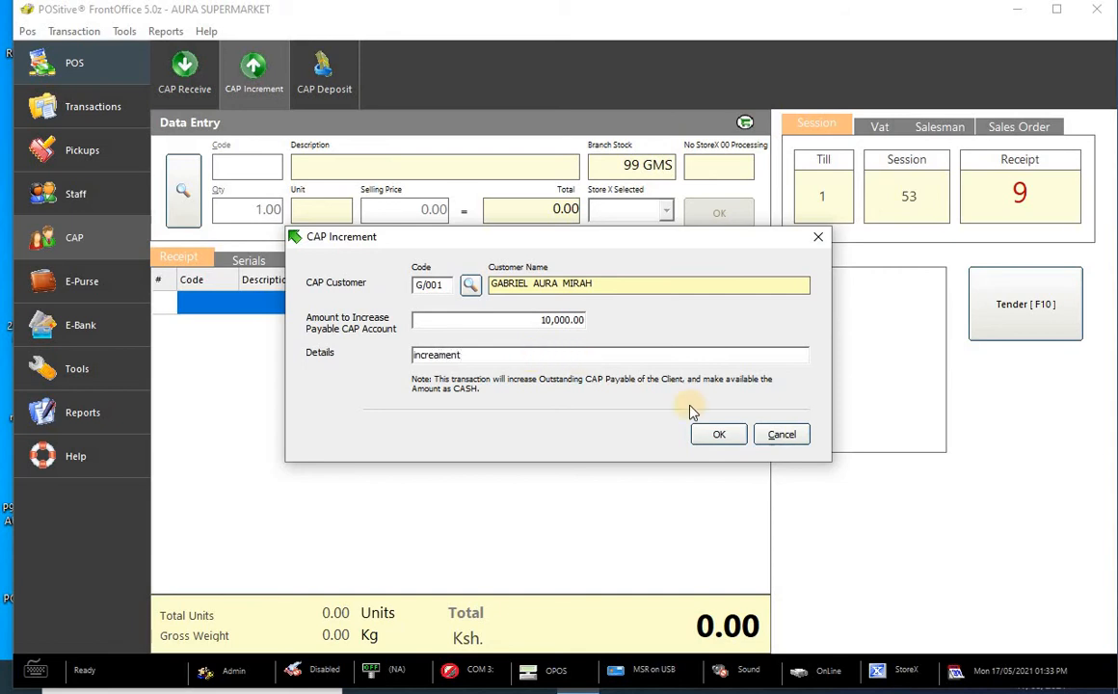
{"action": "left_click", "coordinate": [710, 440]}
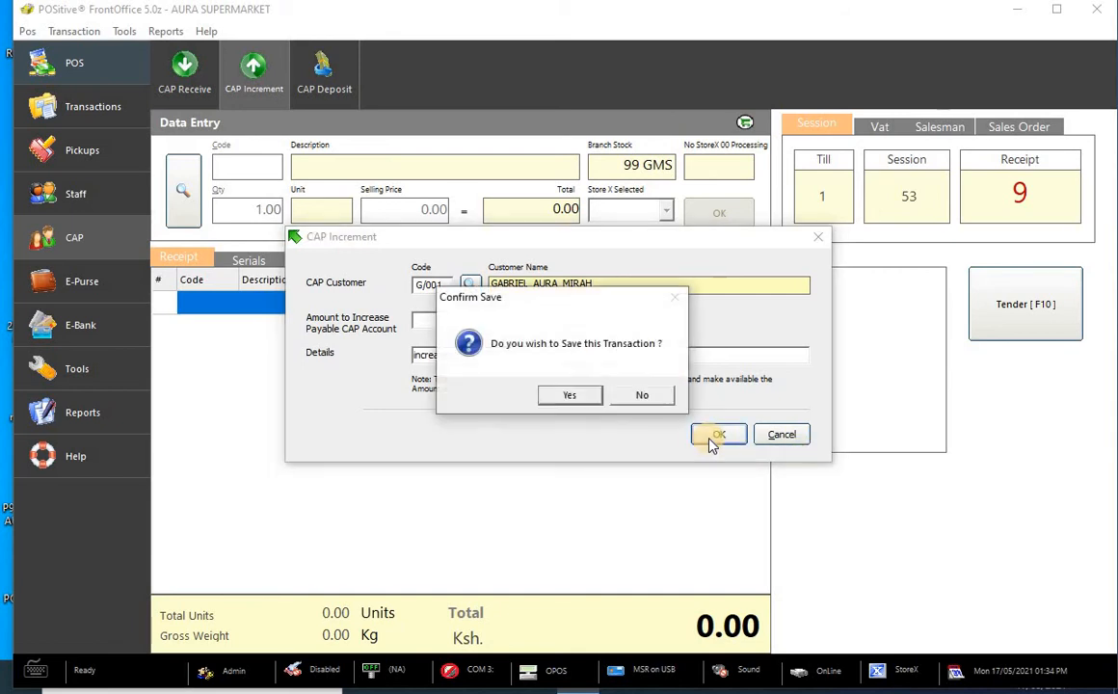
{"action": "left_click", "coordinate": [581, 396]}
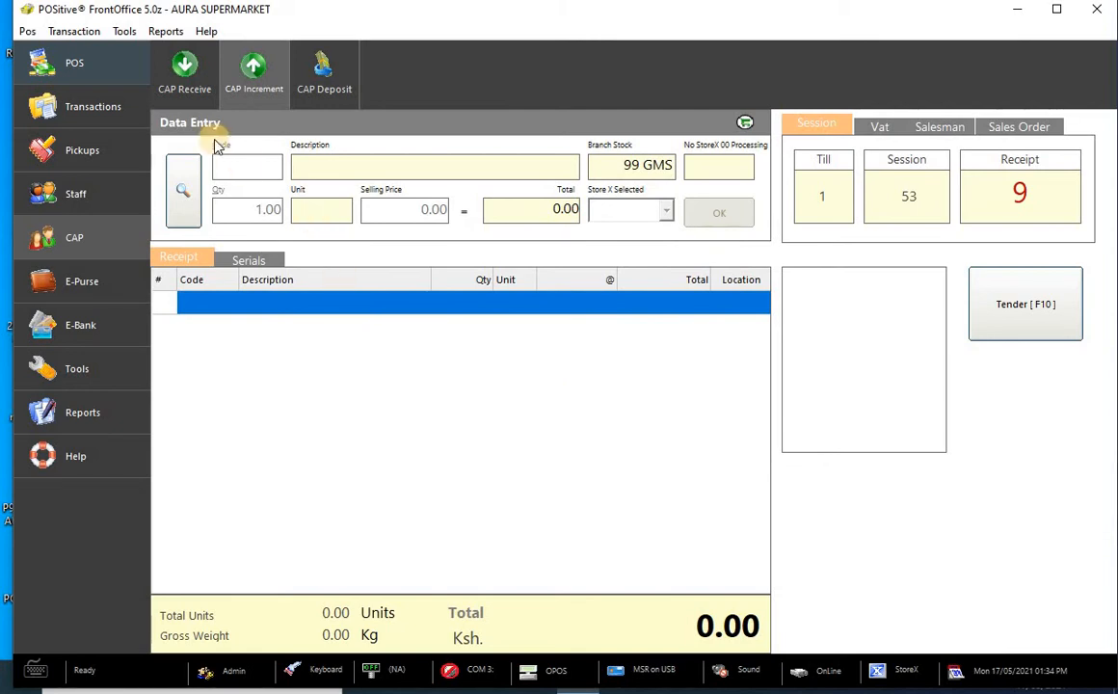
- Record a 10,000.00 cash CAP deposit for the searched customer and confirm the values
{"action": "left_click", "coordinate": [324, 77]}
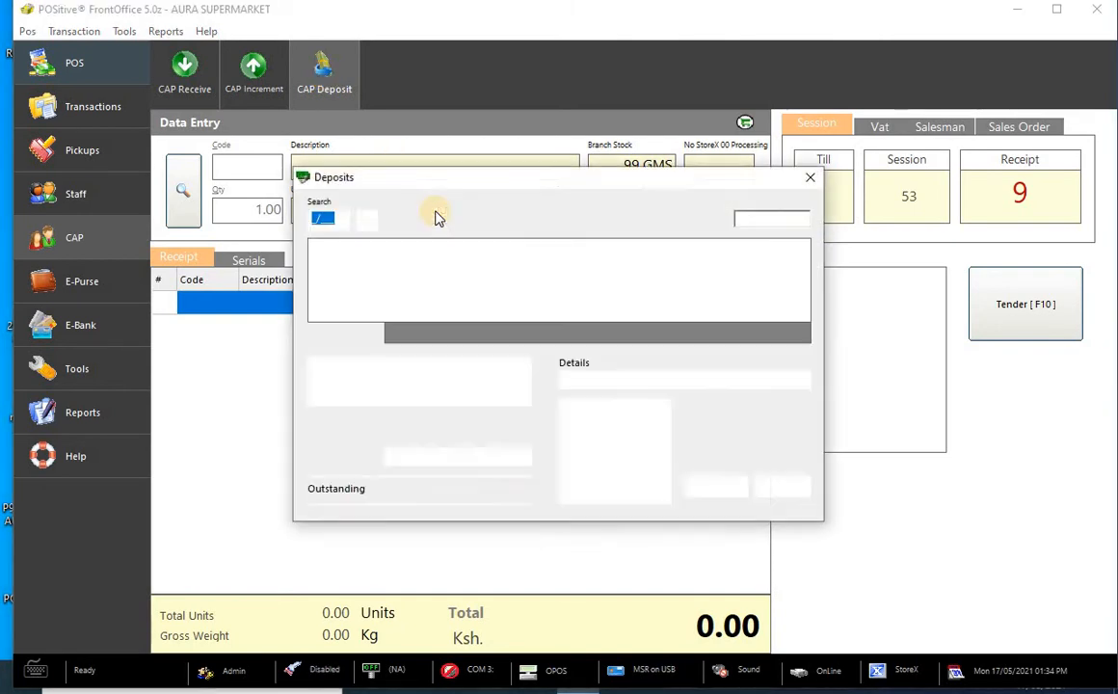
{"action": "left_click", "coordinate": [368, 225]}
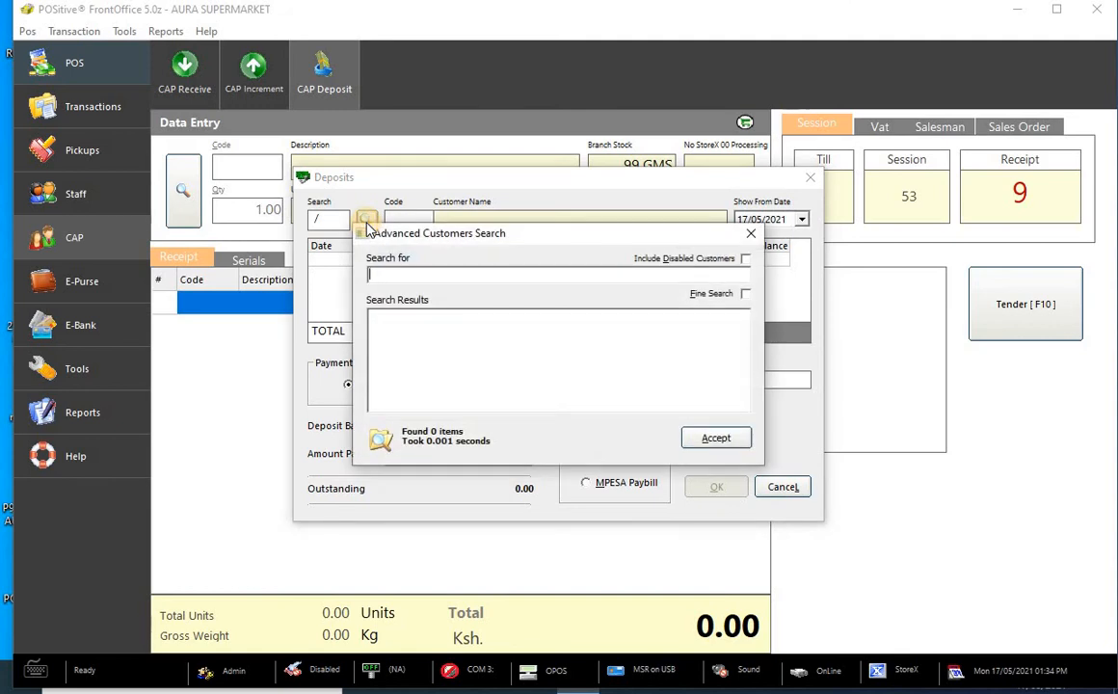
{"action": "type", "text": "gab"}
{"action": "left_click", "coordinate": [710, 439]}
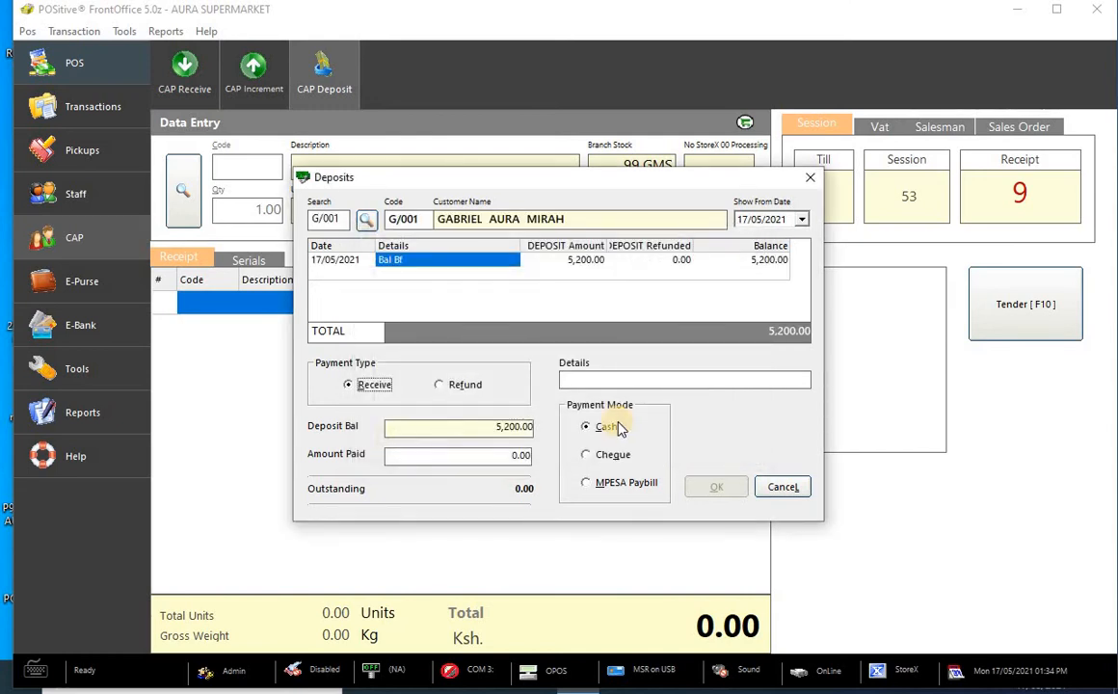
{"action": "left_click", "coordinate": [518, 454]}
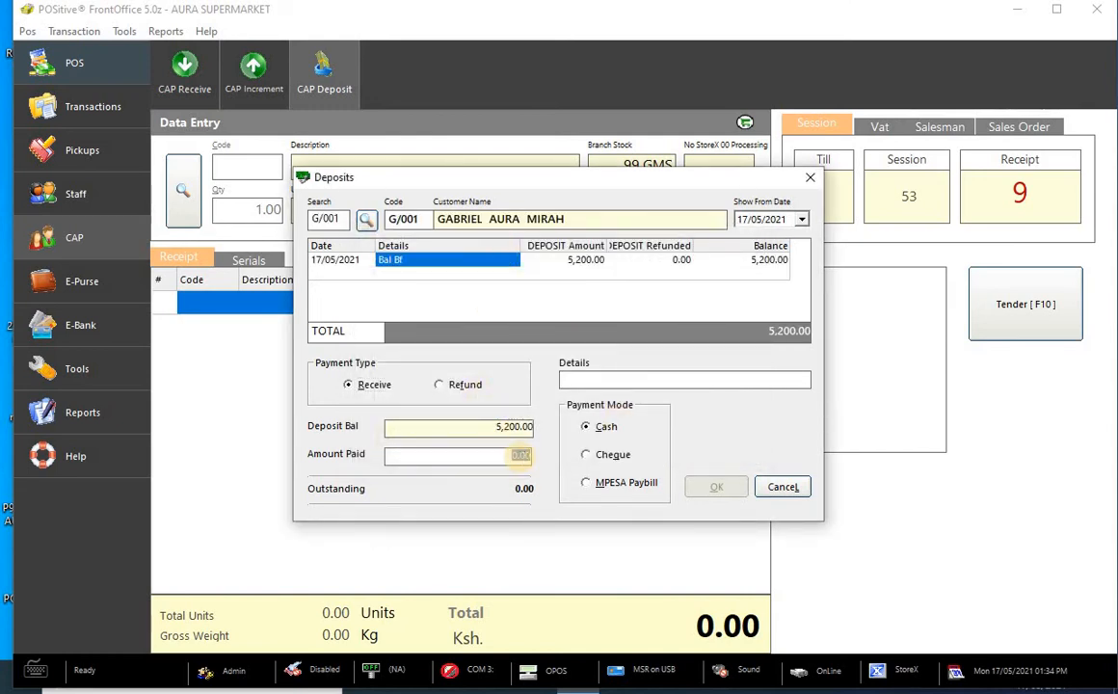
{"action": "type", "text": "10000"}
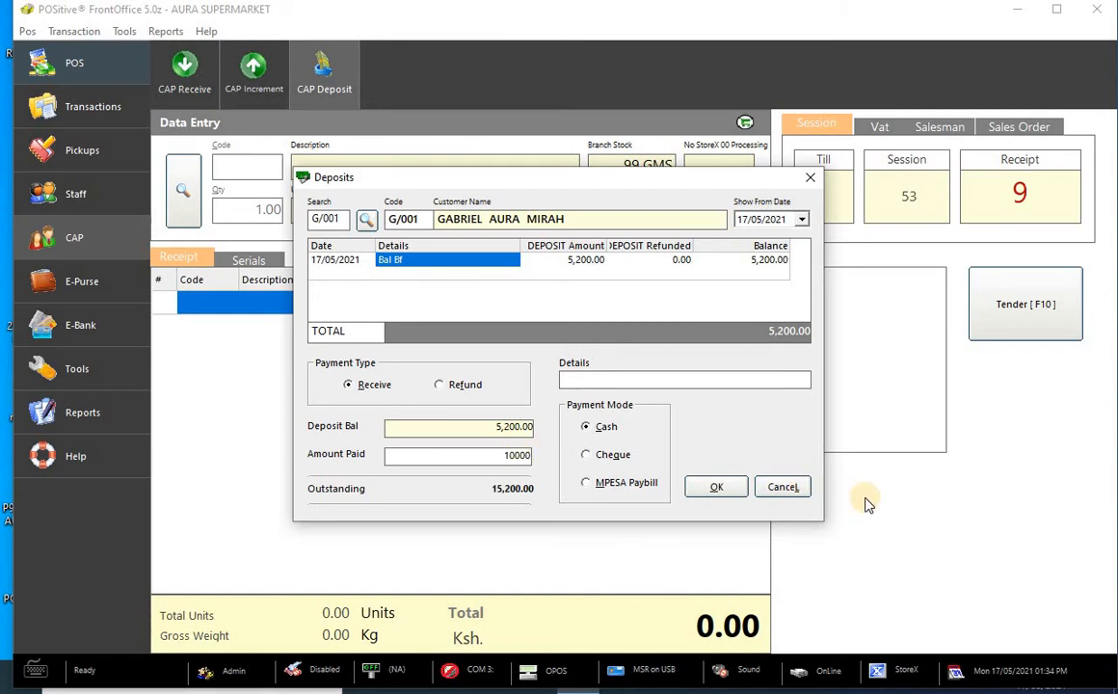
{"action": "left_click", "coordinate": [717, 487]}
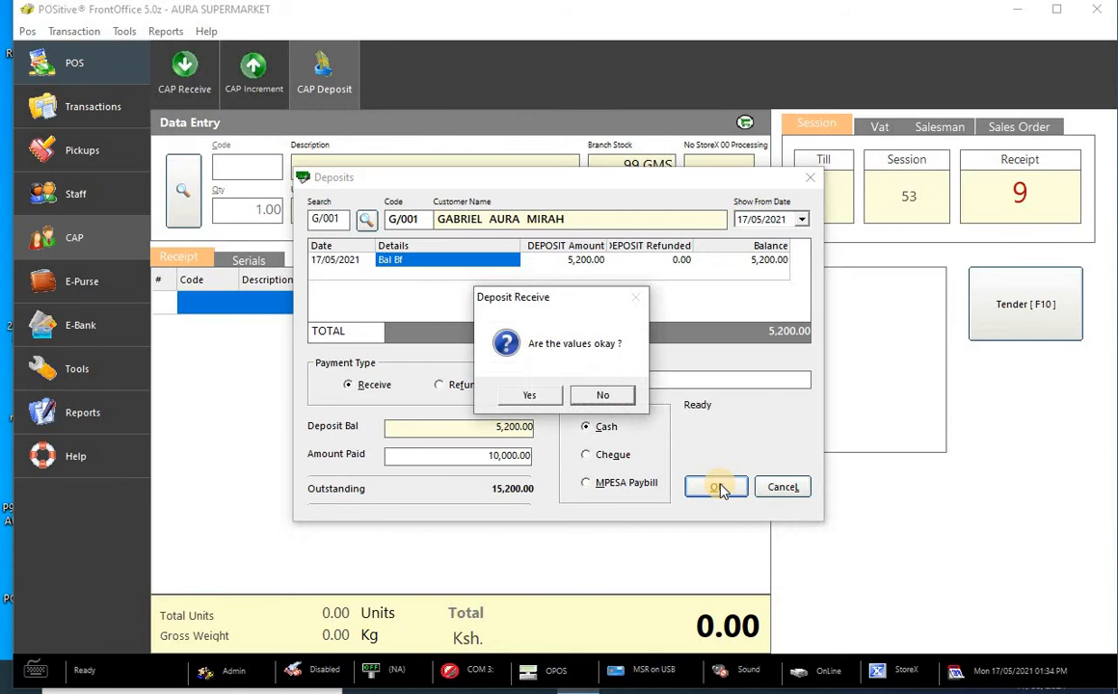
{"action": "left_click", "coordinate": [529, 394]}
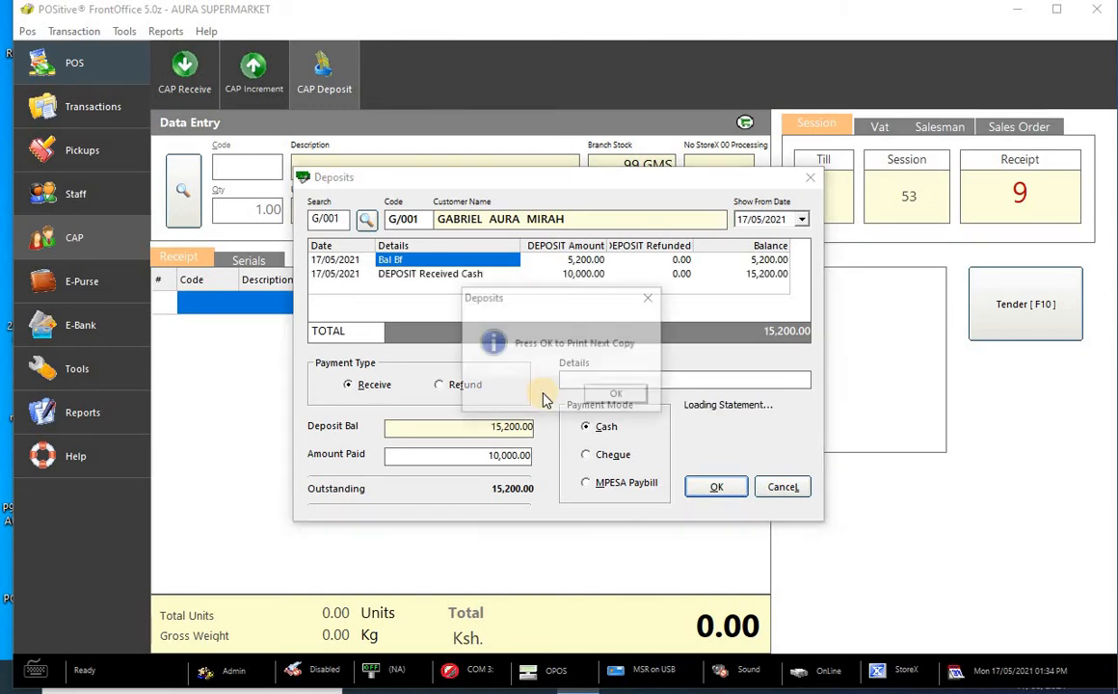
- Dismiss the print message, review the DEPOSIT Received Cash and Bal Bf rows, then close Deposits
{"action": "left_click", "coordinate": [617, 397]}
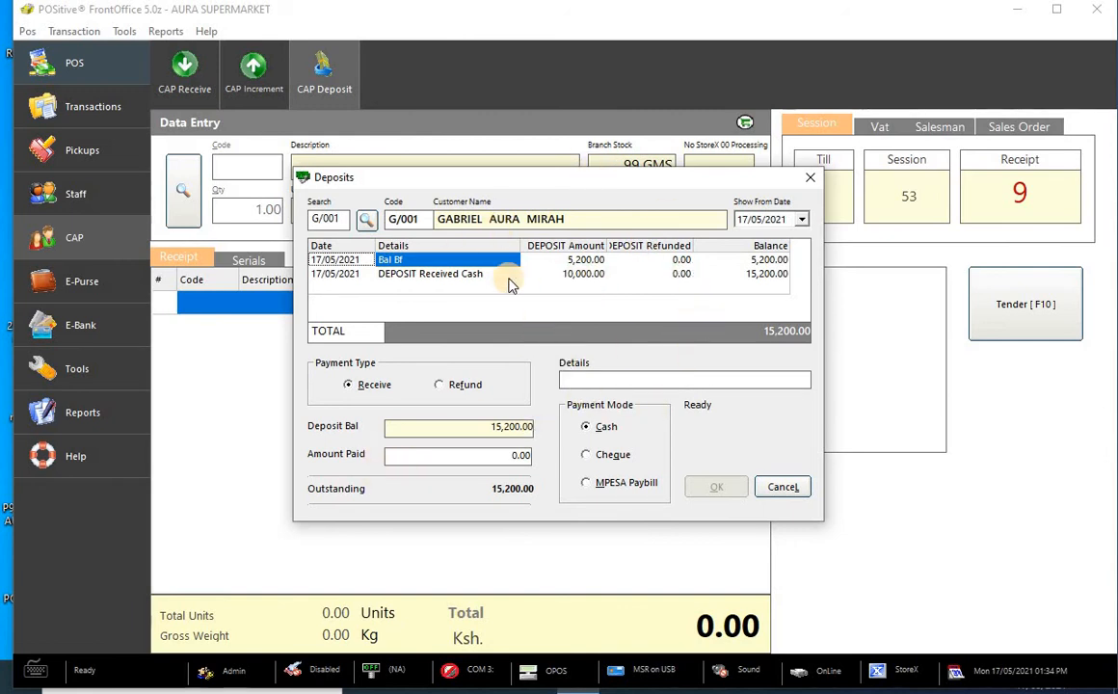
{"action": "left_click", "coordinate": [438, 277]}
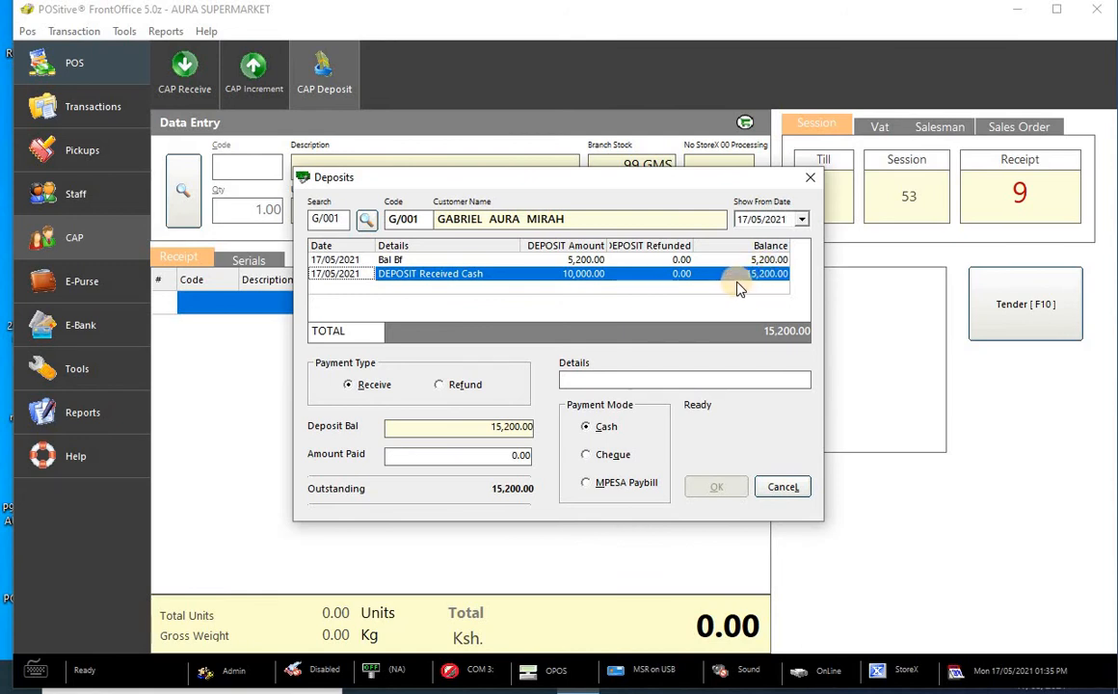
{"action": "left_click", "coordinate": [549, 259]}
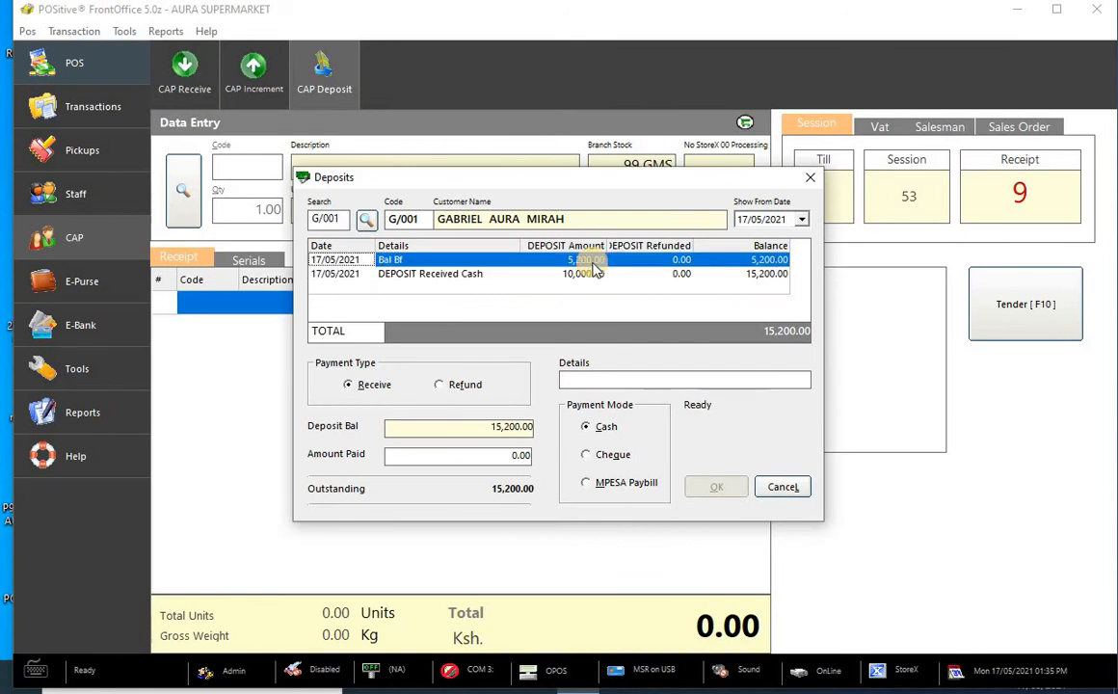
{"action": "left_click", "coordinate": [601, 275]}
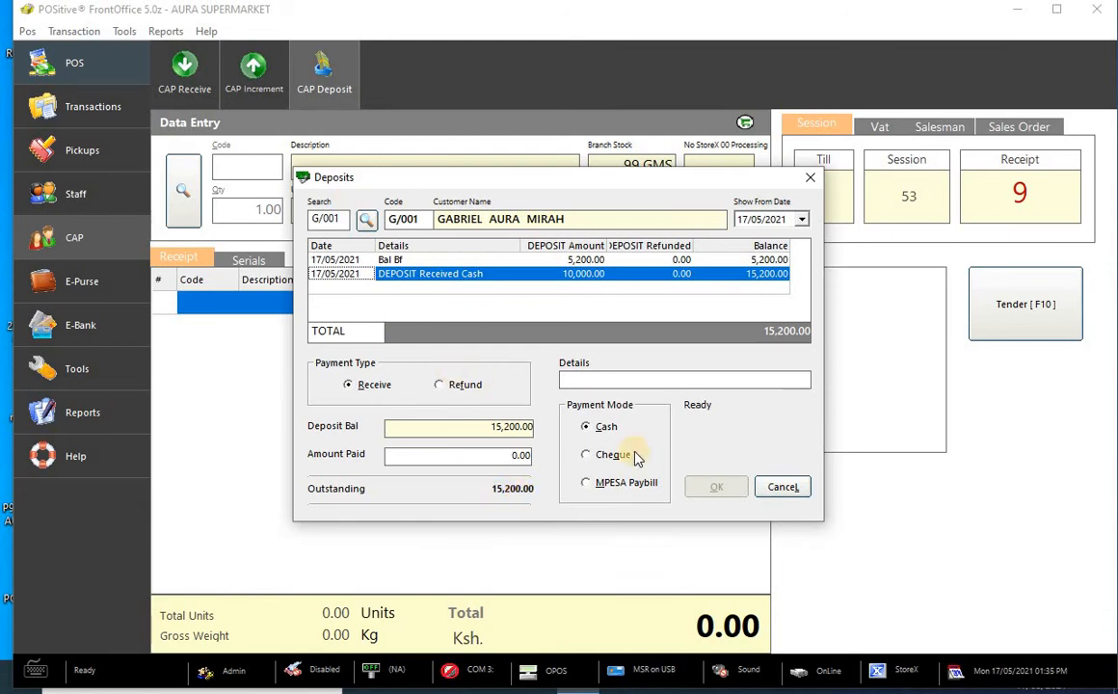
{"action": "left_click", "coordinate": [810, 184]}
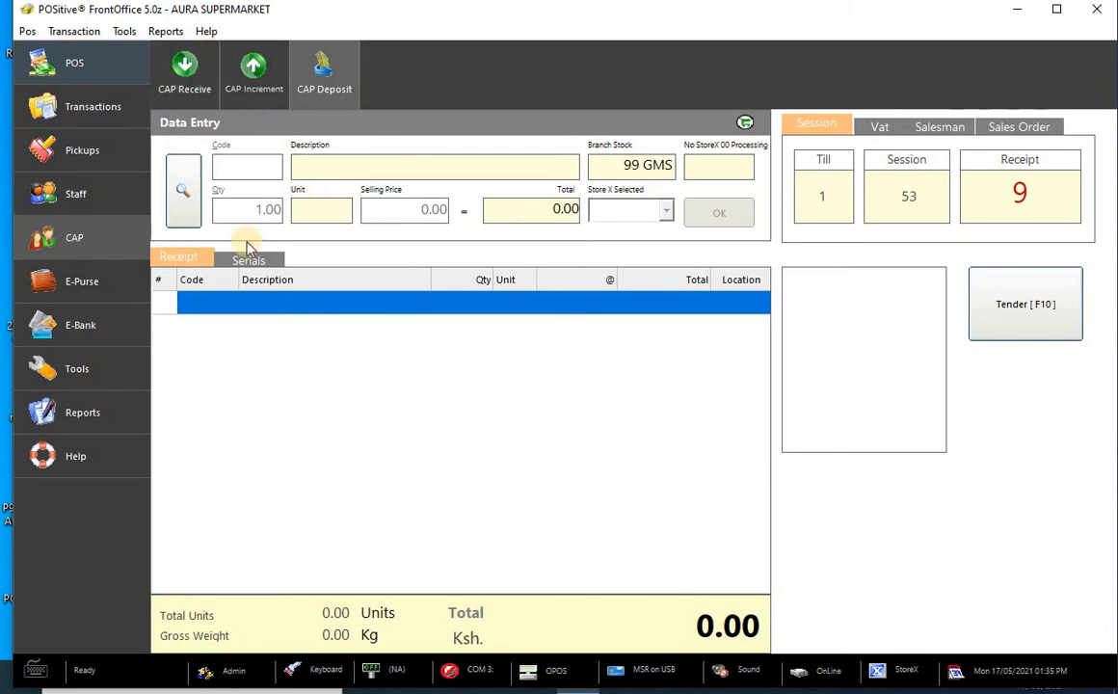
- Try an E-Purse deposit and an E-Purse withdrawal, dismissing each smart card initialisation error
{"action": "left_click", "coordinate": [104, 288]}
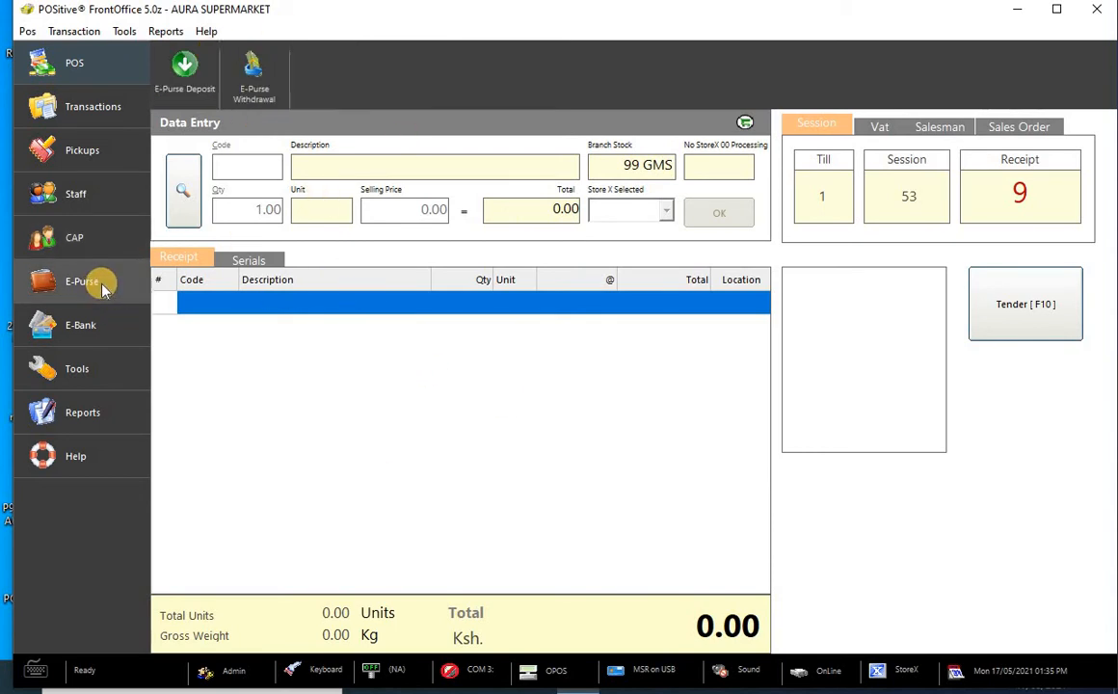
{"action": "left_click", "coordinate": [187, 86]}
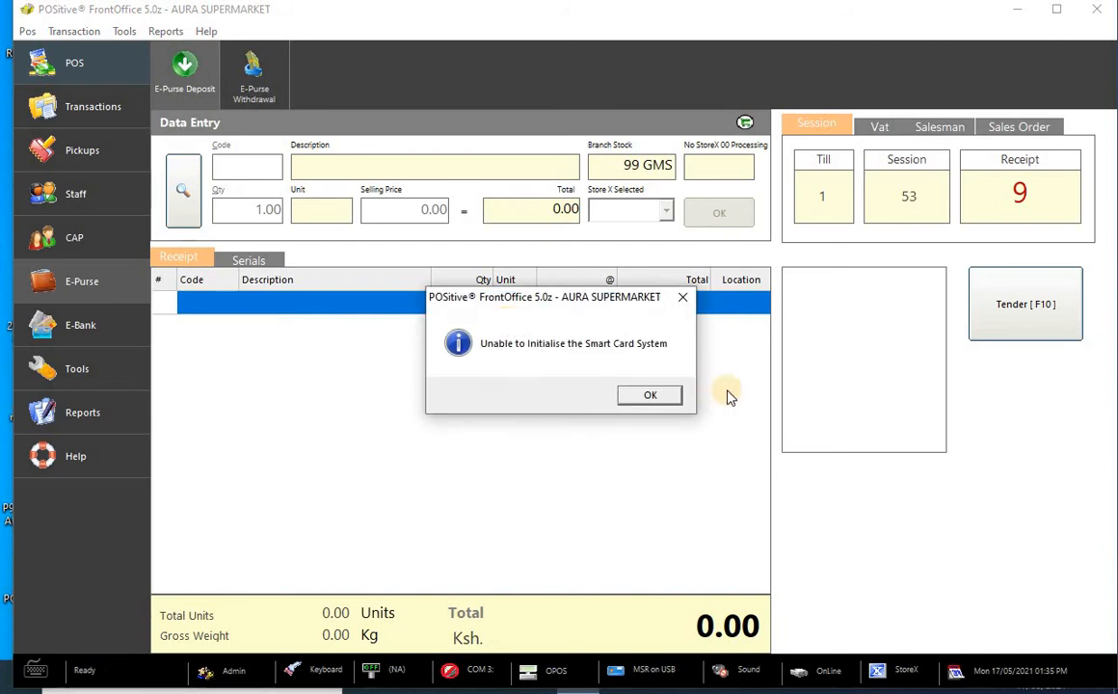
{"action": "left_click", "coordinate": [661, 405]}
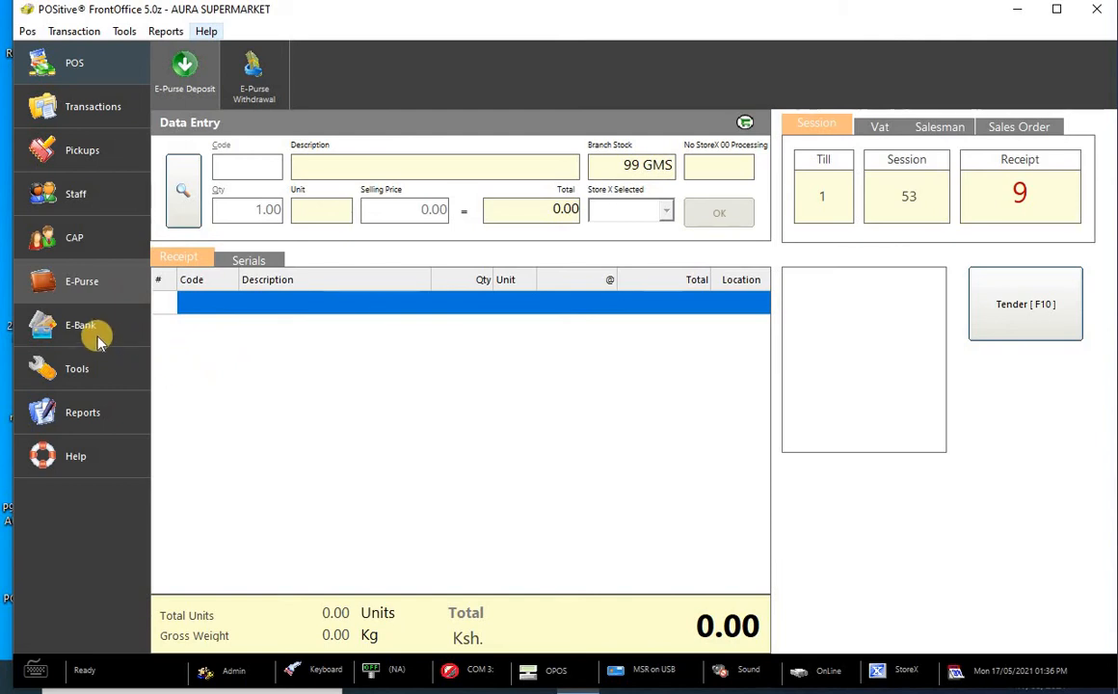
{"action": "left_click", "coordinate": [253, 76]}
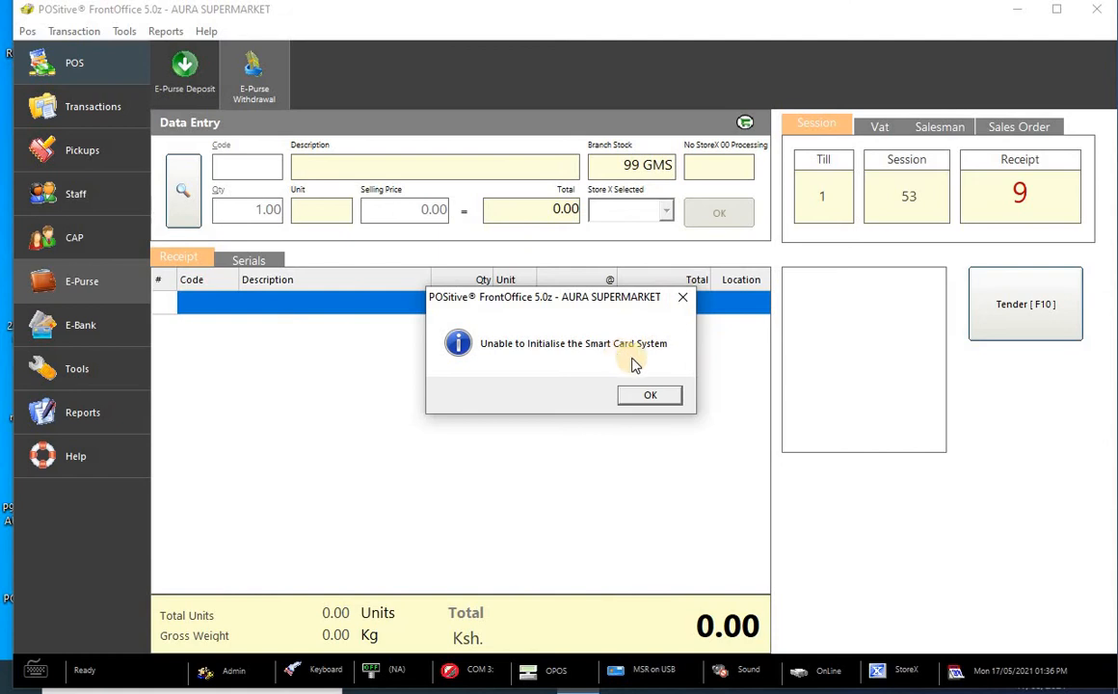
{"action": "left_click", "coordinate": [655, 398]}
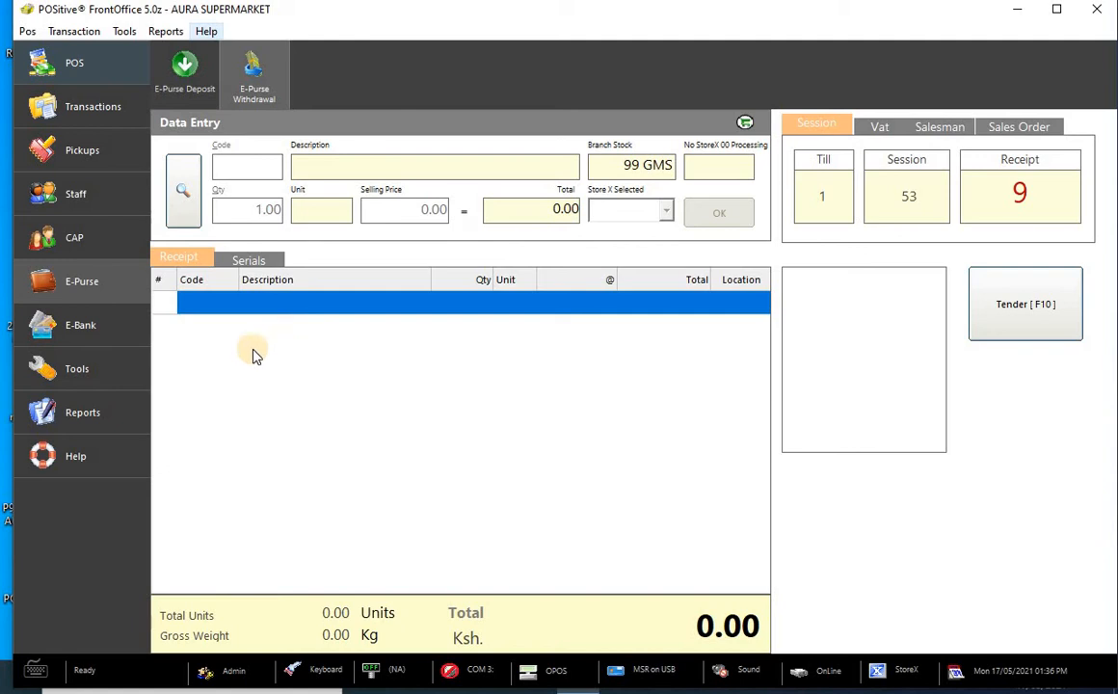
- View the E-Bank functions, then bring up the report functions
{"action": "left_click", "coordinate": [81, 327]}
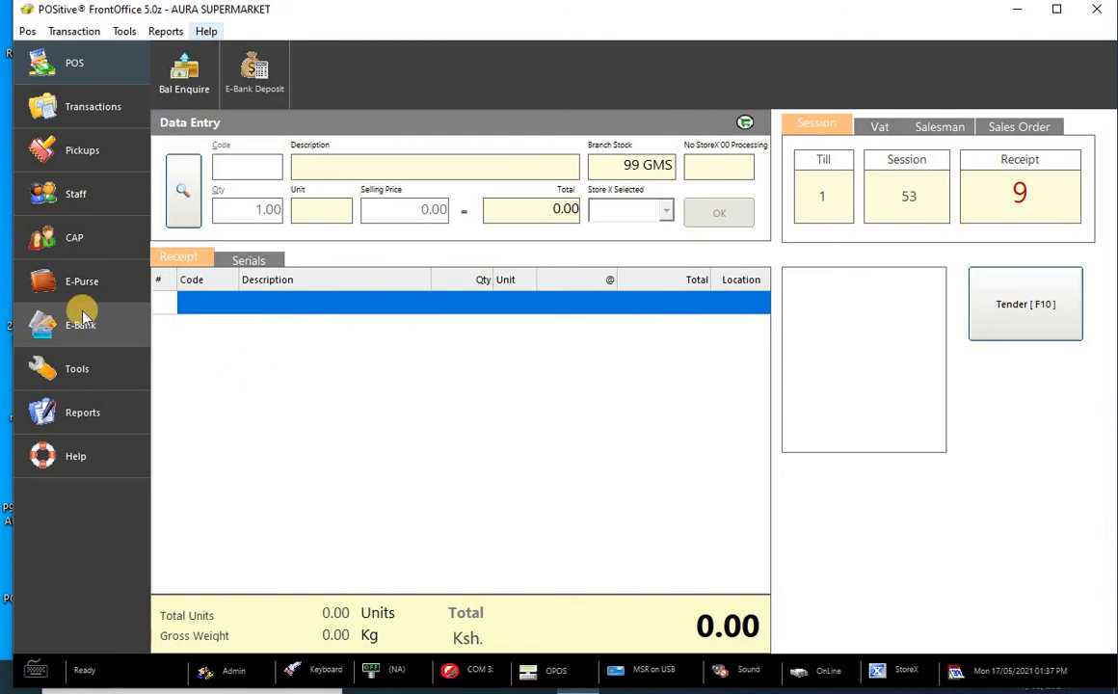
{"action": "left_click", "coordinate": [53, 412]}
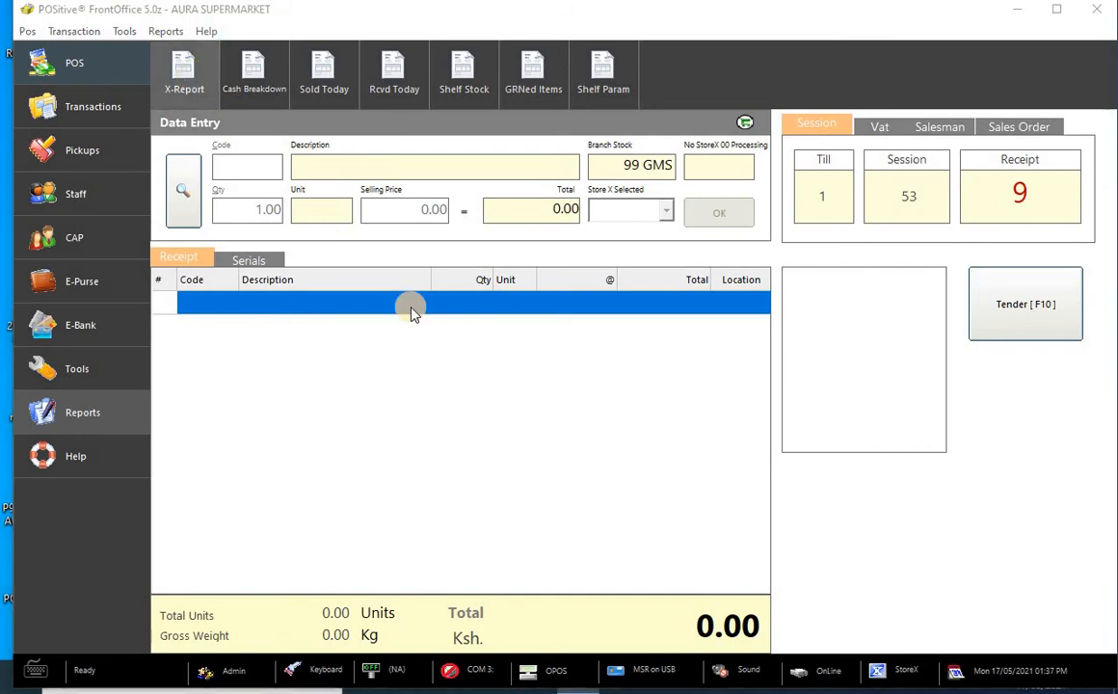
{"action": "left_click", "coordinate": [184, 73]}
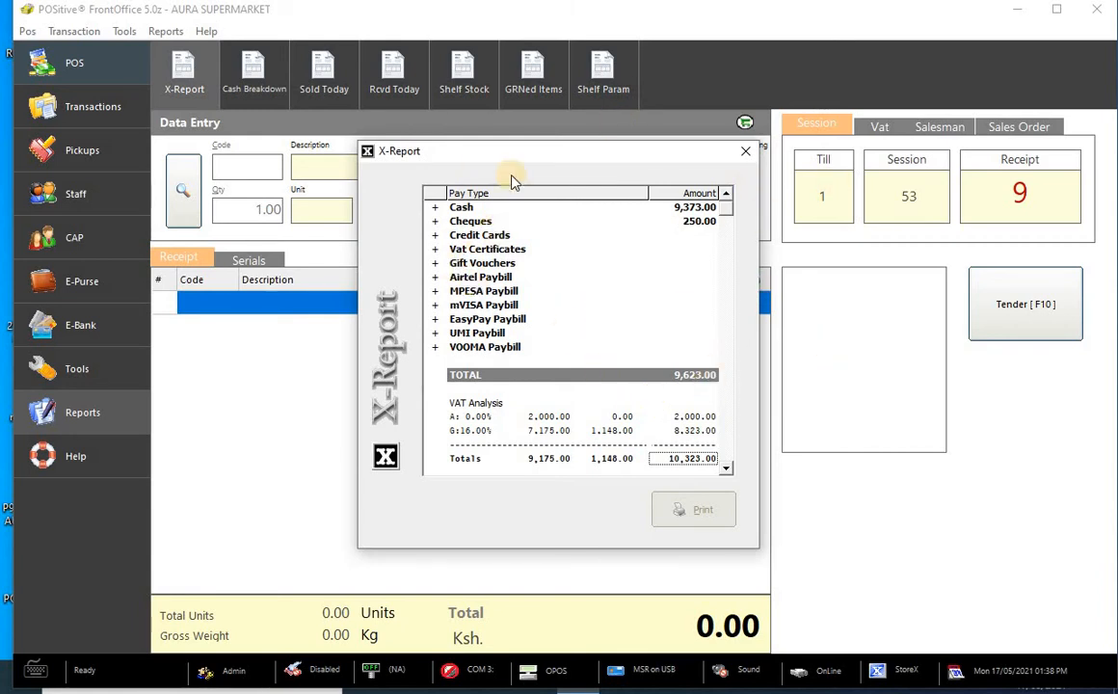
{"action": "double_click", "coordinate": [694, 208]}
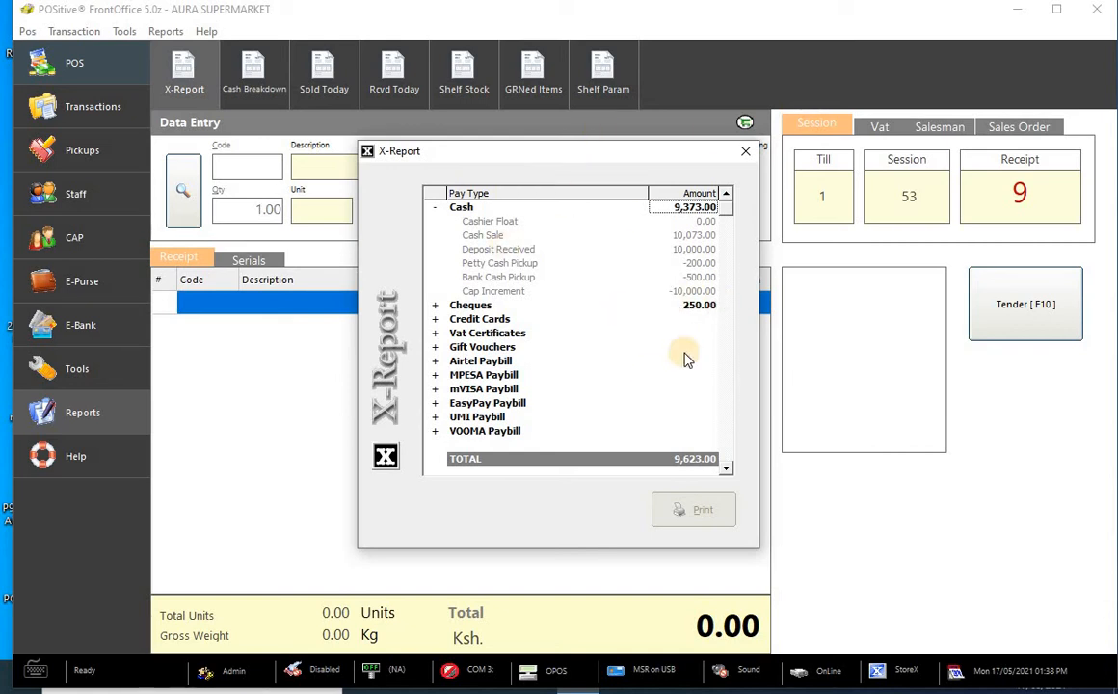
{"action": "left_click", "coordinate": [435, 210]}
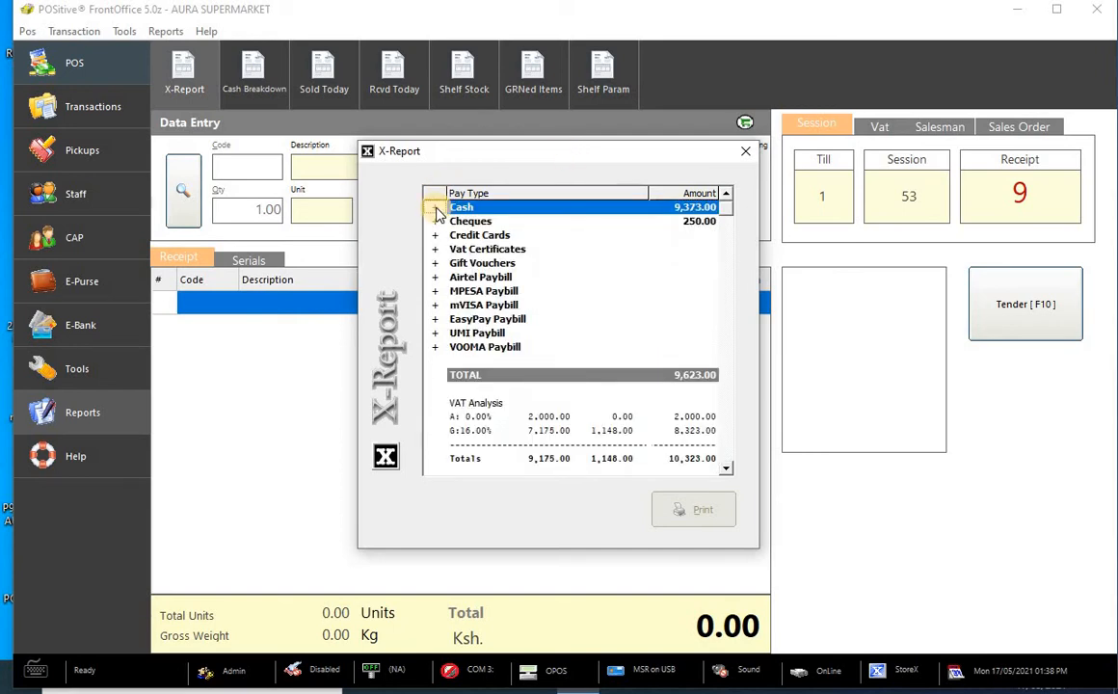
{"action": "left_click", "coordinate": [747, 157]}
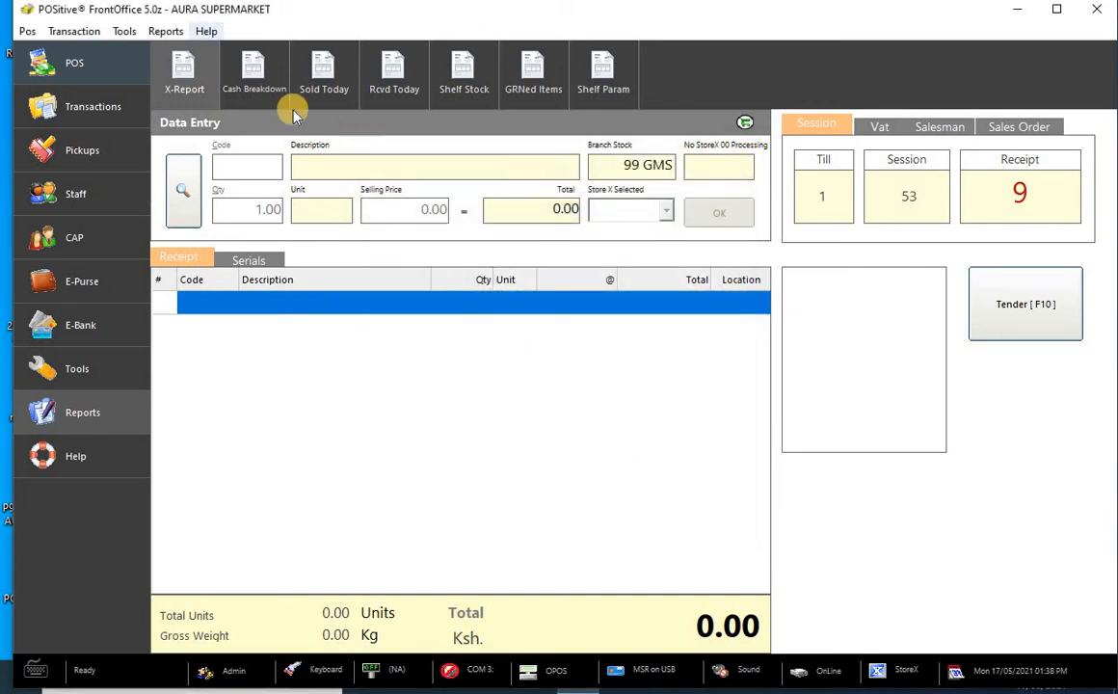
- Open the Update Cash Breakdown form and step through each denomination's amount field, from 1,000 down to 0.50
{"action": "left_click", "coordinate": [254, 76]}
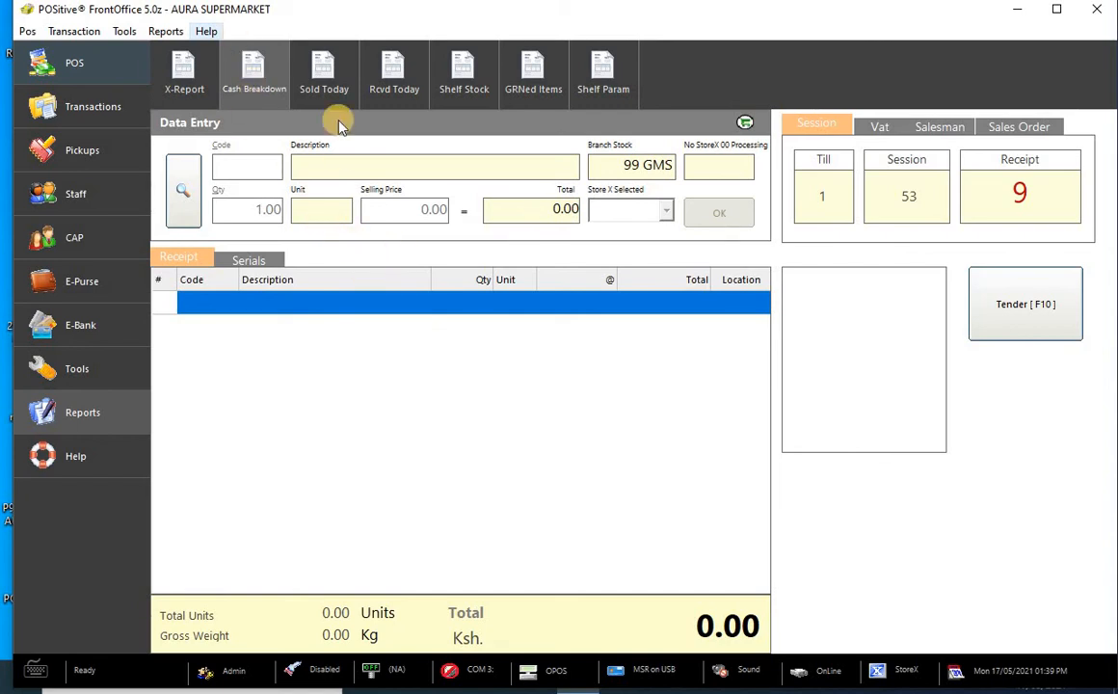
{"action": "left_click", "coordinate": [256, 79]}
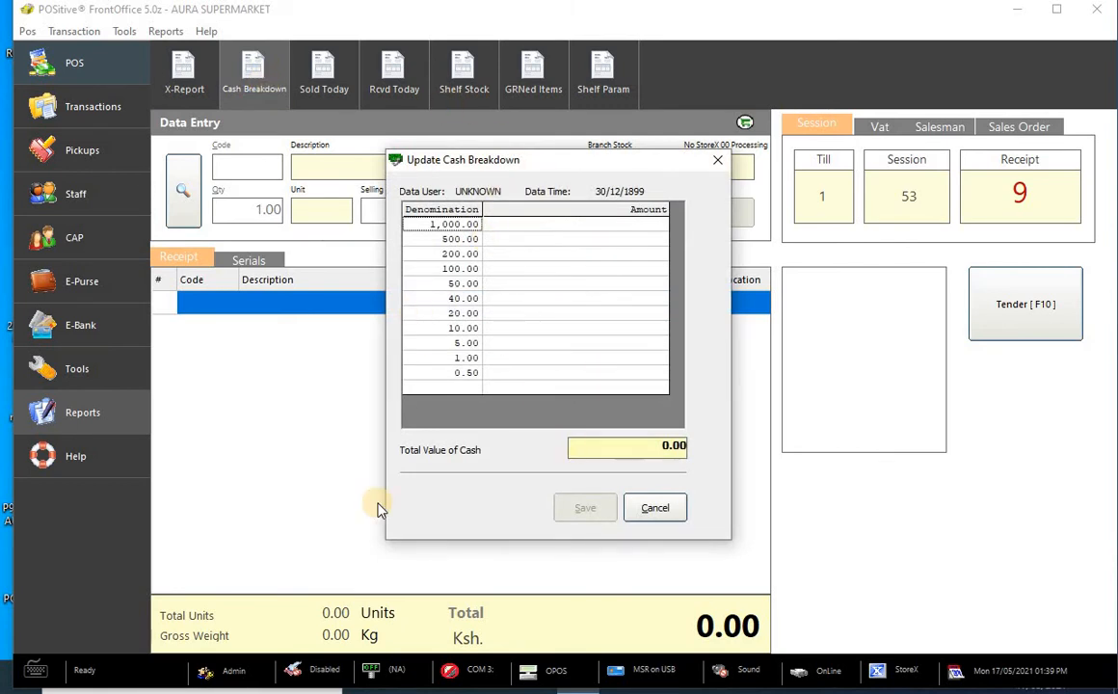
{"action": "left_click", "coordinate": [568, 228]}
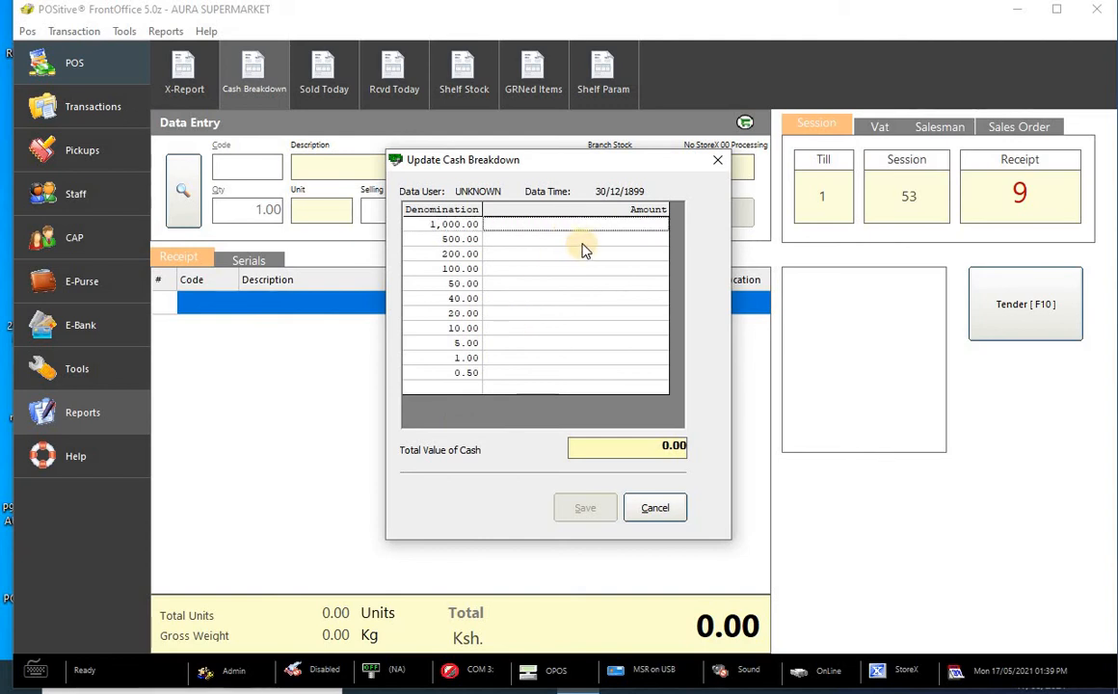
{"action": "left_click", "coordinate": [582, 241]}
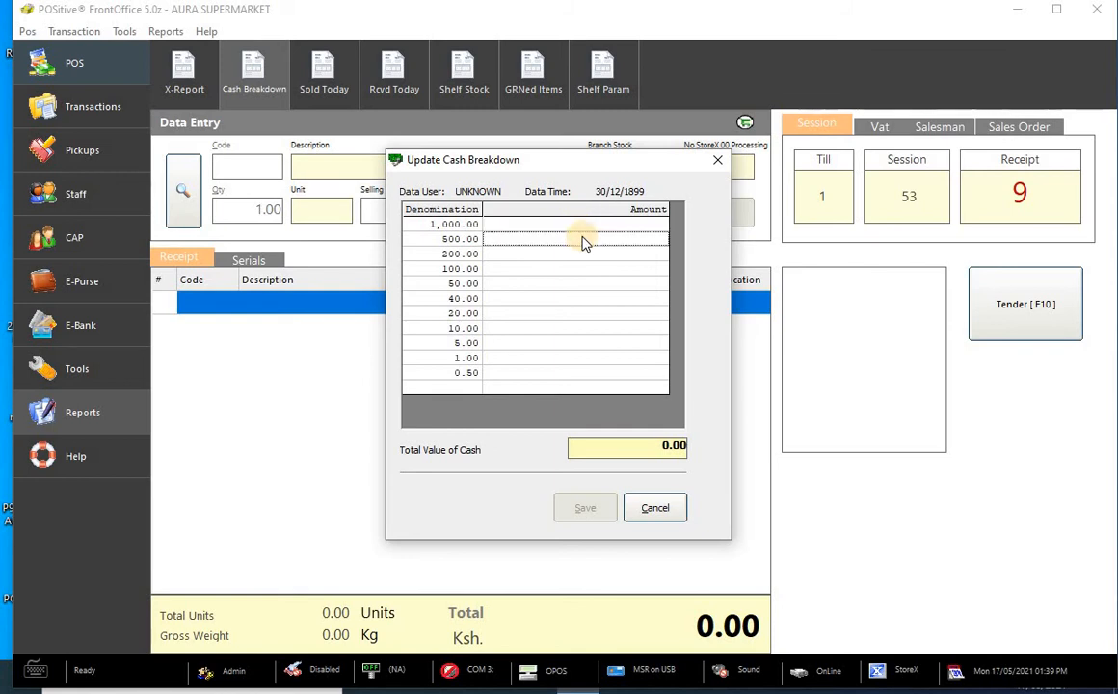
{"action": "left_click", "coordinate": [576, 259]}
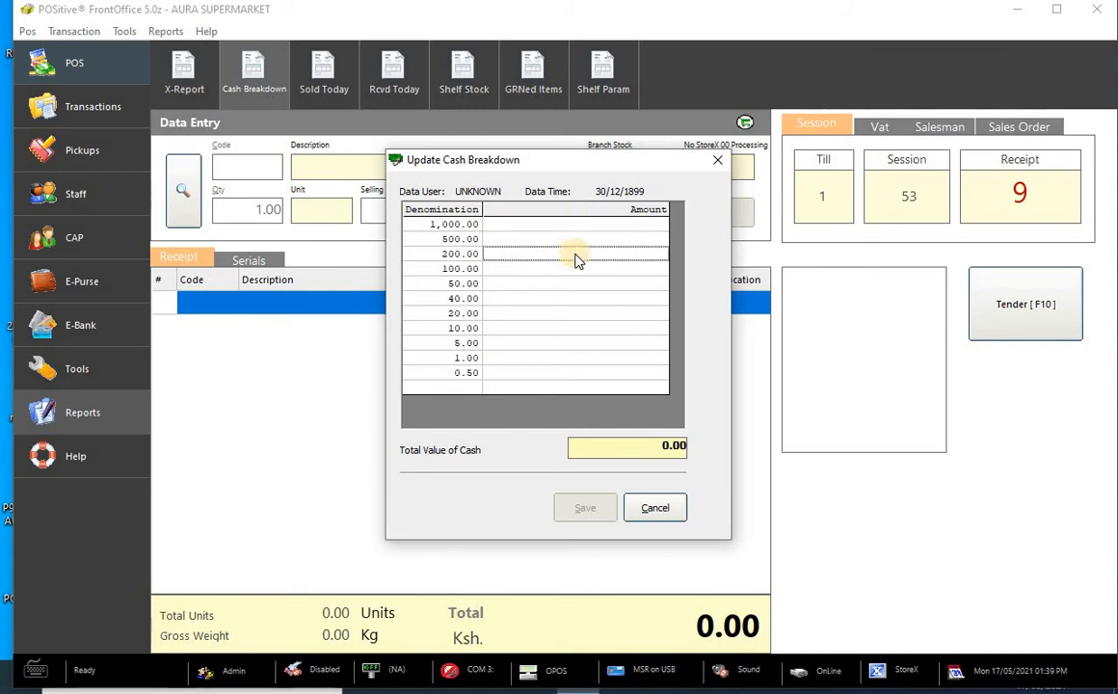
{"action": "left_click", "coordinate": [576, 271]}
{"action": "left_click", "coordinate": [579, 285]}
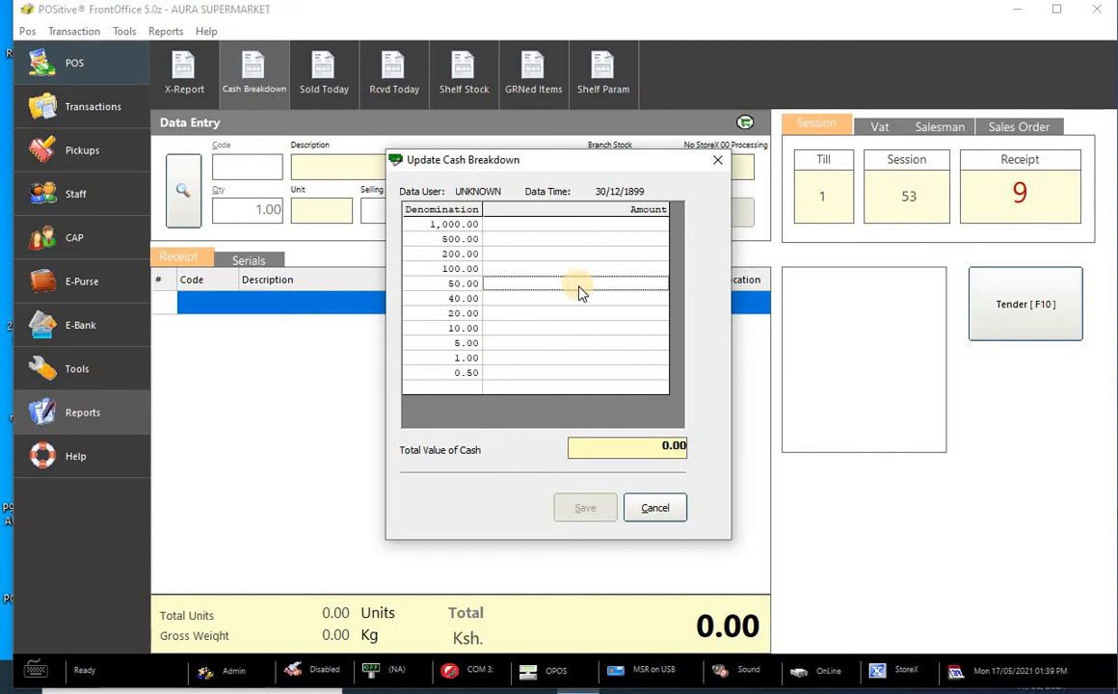
{"action": "left_click", "coordinate": [581, 298]}
{"action": "left_click", "coordinate": [580, 314]}
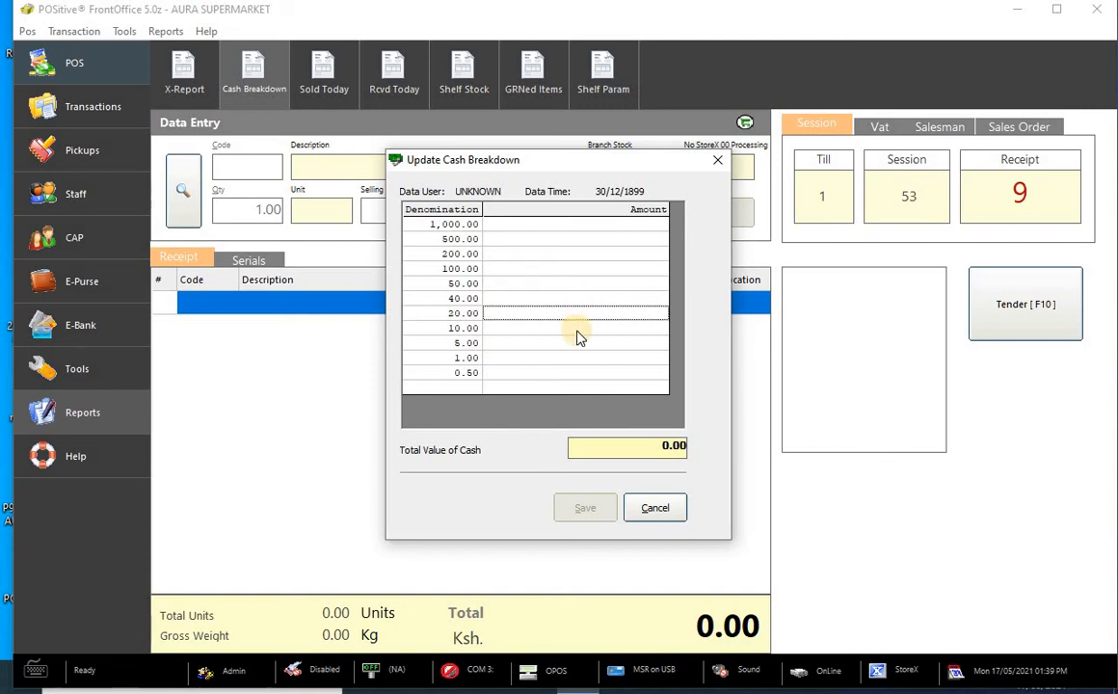
{"action": "left_click", "coordinate": [578, 329]}
{"action": "left_click", "coordinate": [578, 343]}
{"action": "left_click", "coordinate": [578, 358]}
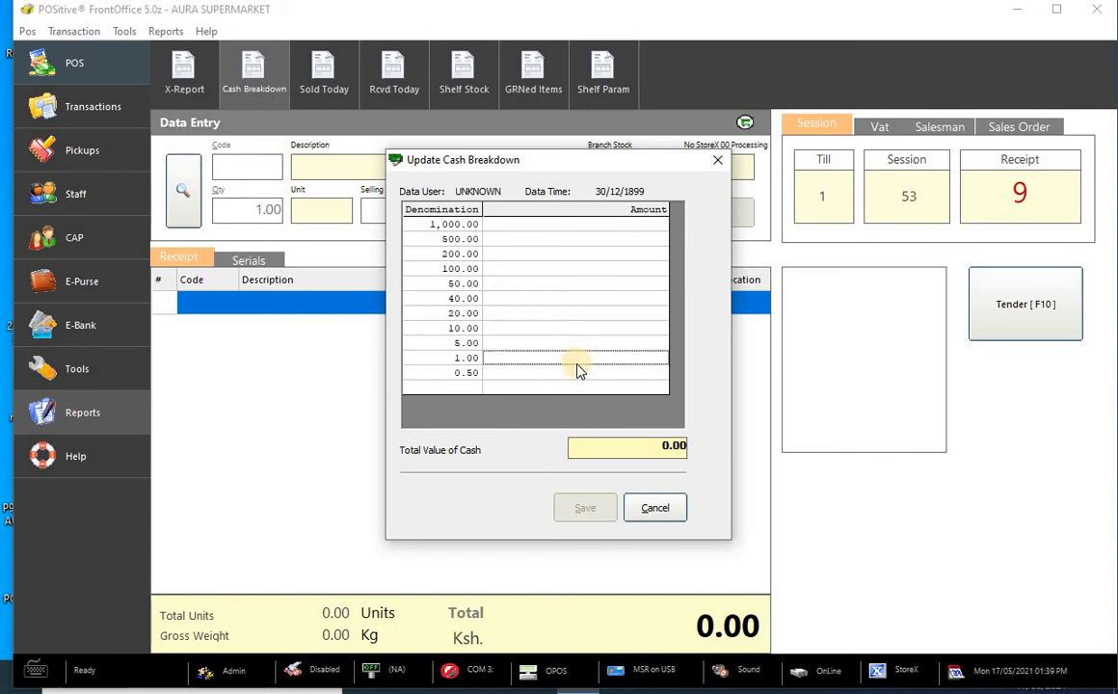
{"action": "left_click", "coordinate": [578, 372]}
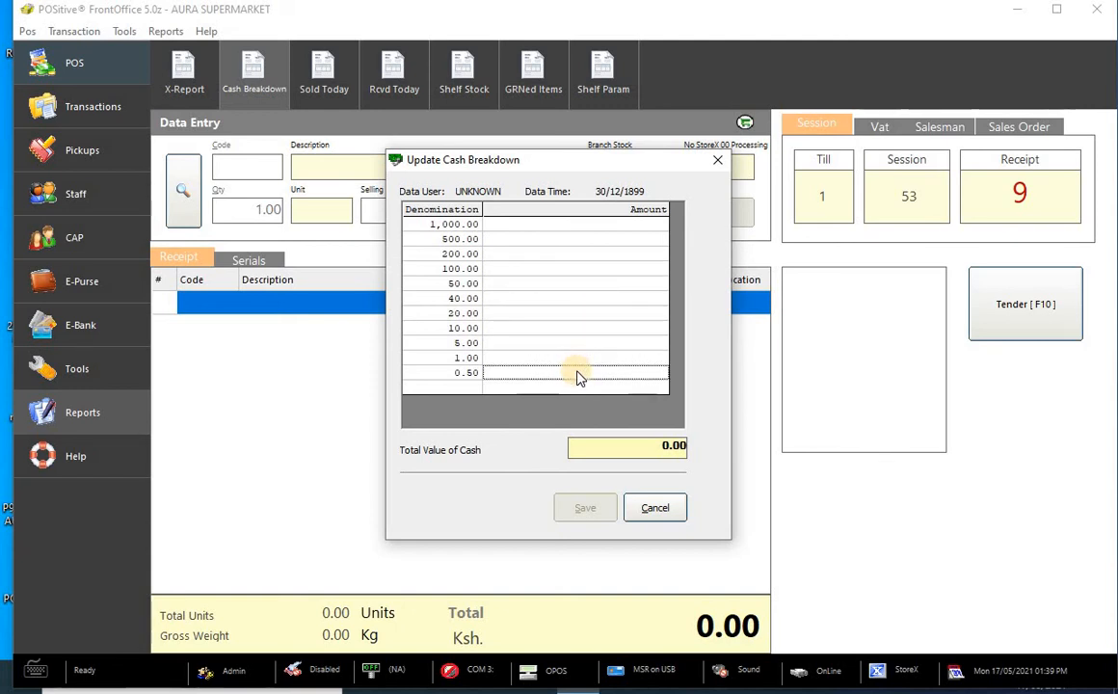
{"action": "left_click", "coordinate": [521, 228]}
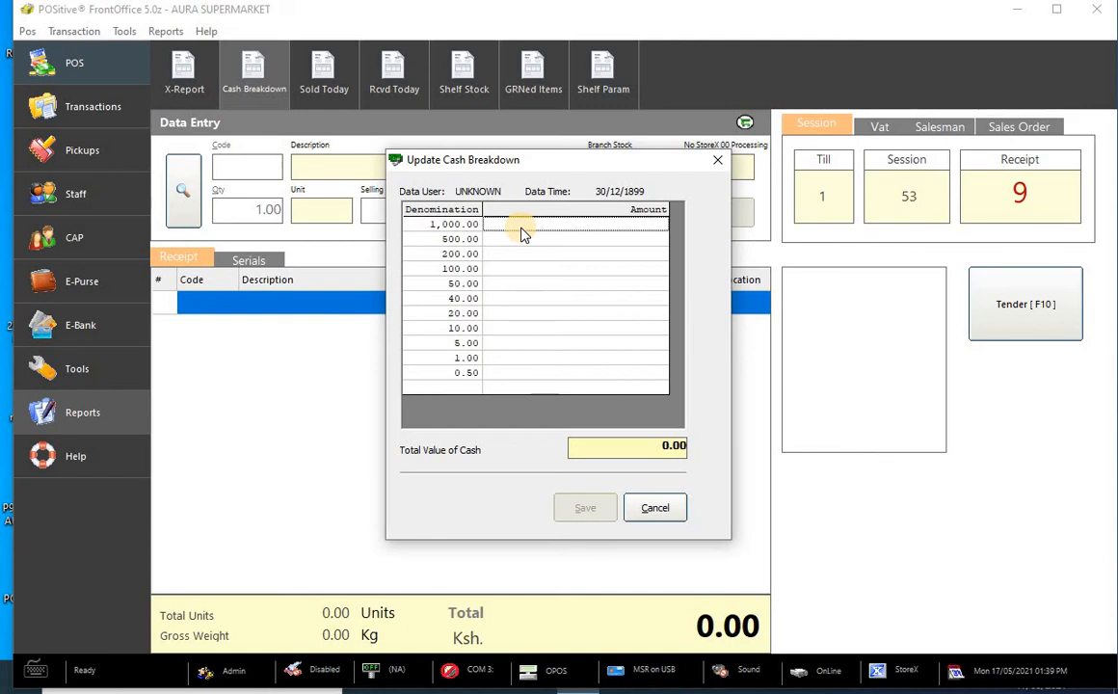
- Enter 10,000, 500 and 600 for the 1,000, 500 and 200 denominations, then close without saving
{"action": "left_click", "coordinate": [521, 229]}
{"action": "type", "text": "1000"}
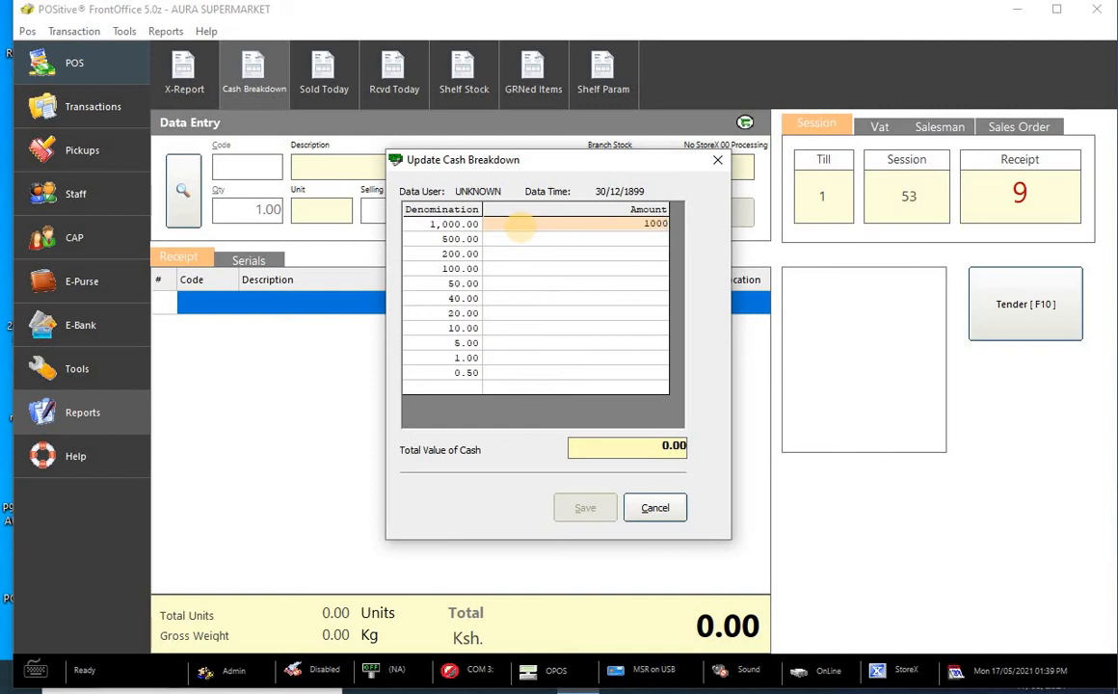
{"action": "type", "text": "0"}
{"action": "key", "text": "Return"}
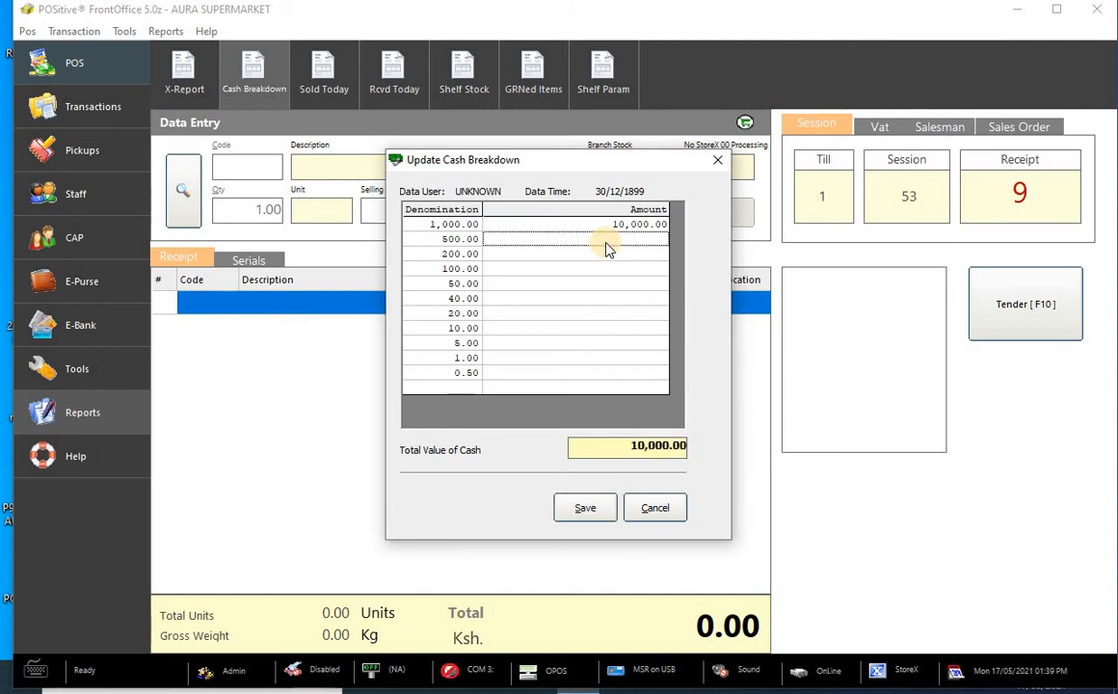
{"action": "left_click", "coordinate": [605, 242]}
{"action": "type", "text": "5000"}
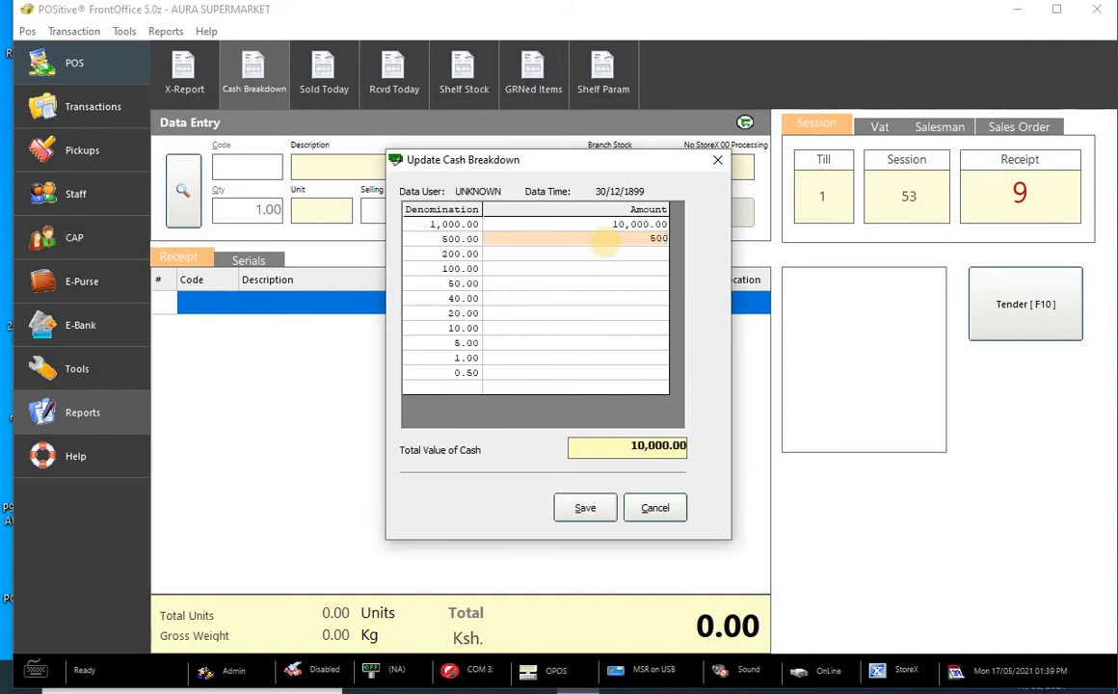
{"action": "key", "text": "BackSpace"}
{"action": "key", "text": "Return"}
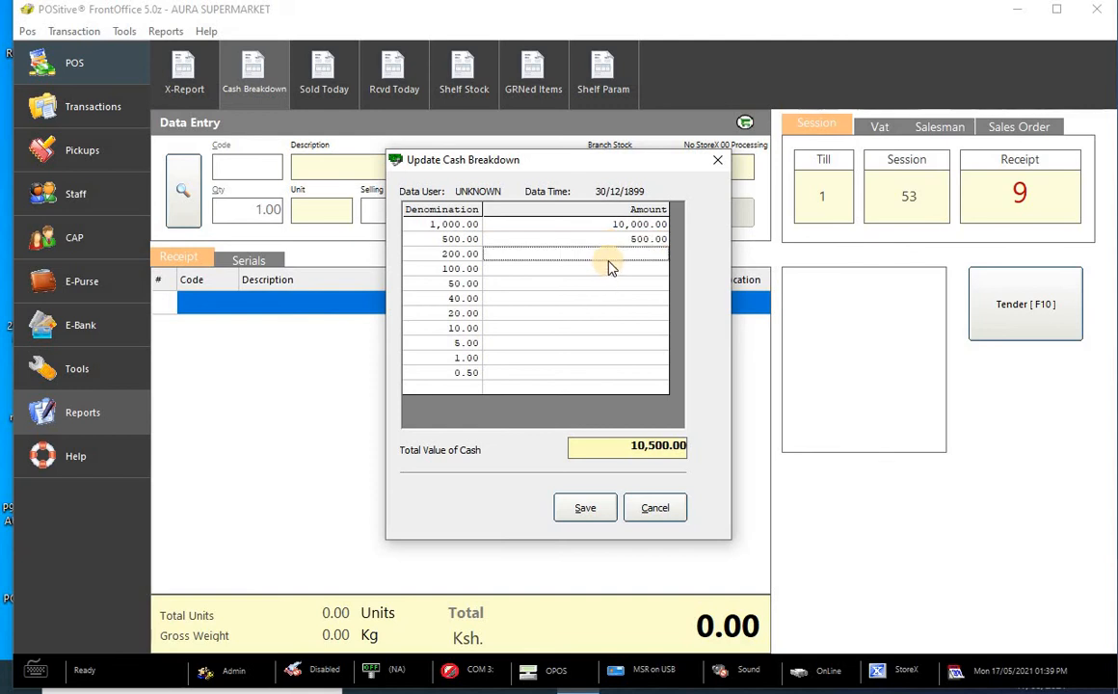
{"action": "type", "text": "200"}
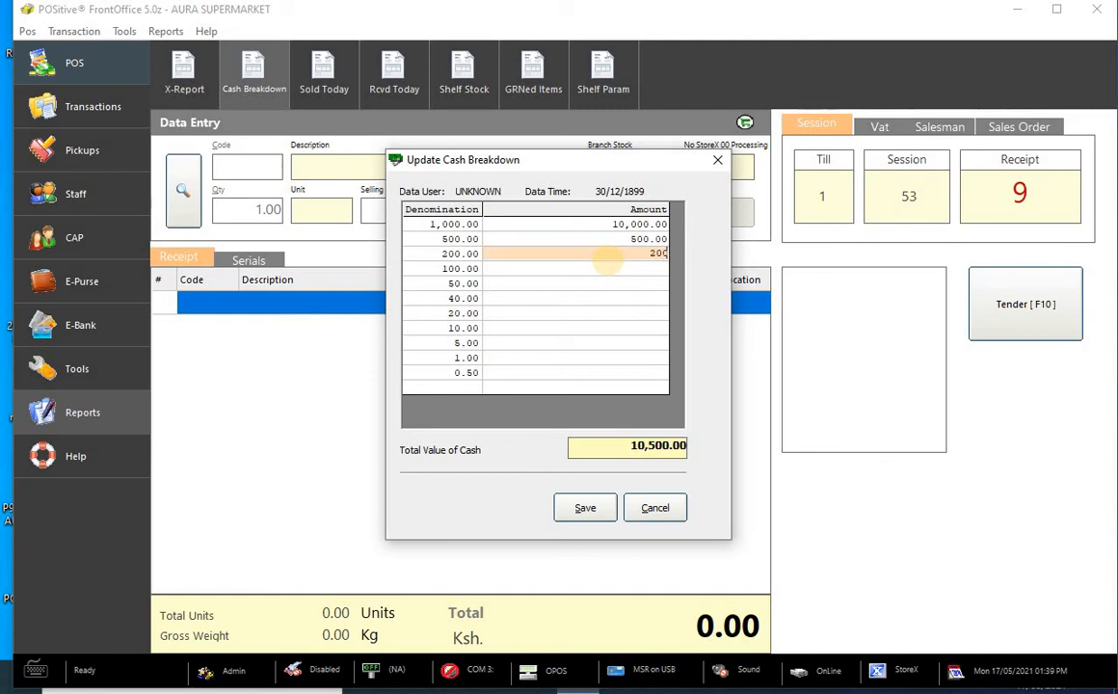
{"action": "key", "text": "BackSpace"}
{"action": "key", "text": "BackSpace"}
{"action": "key", "text": "BackSpace"}
{"action": "type", "text": "600"}
{"action": "key", "text": "Return"}
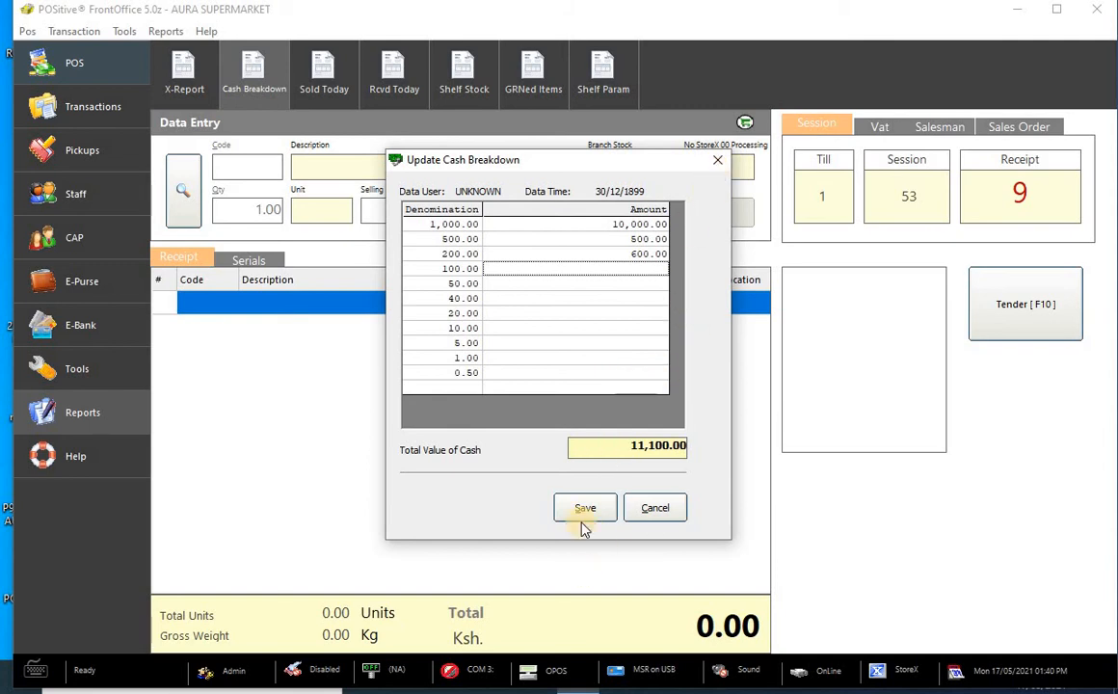
{"action": "left_click", "coordinate": [717, 164]}
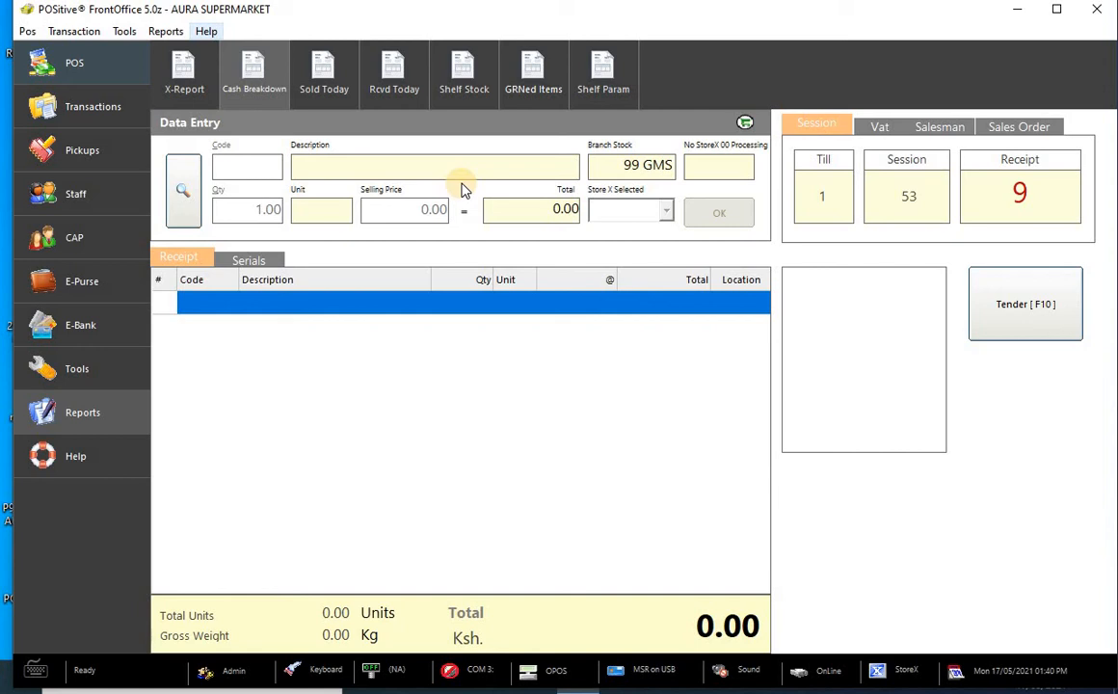
{"action": "left_click", "coordinate": [325, 85]}
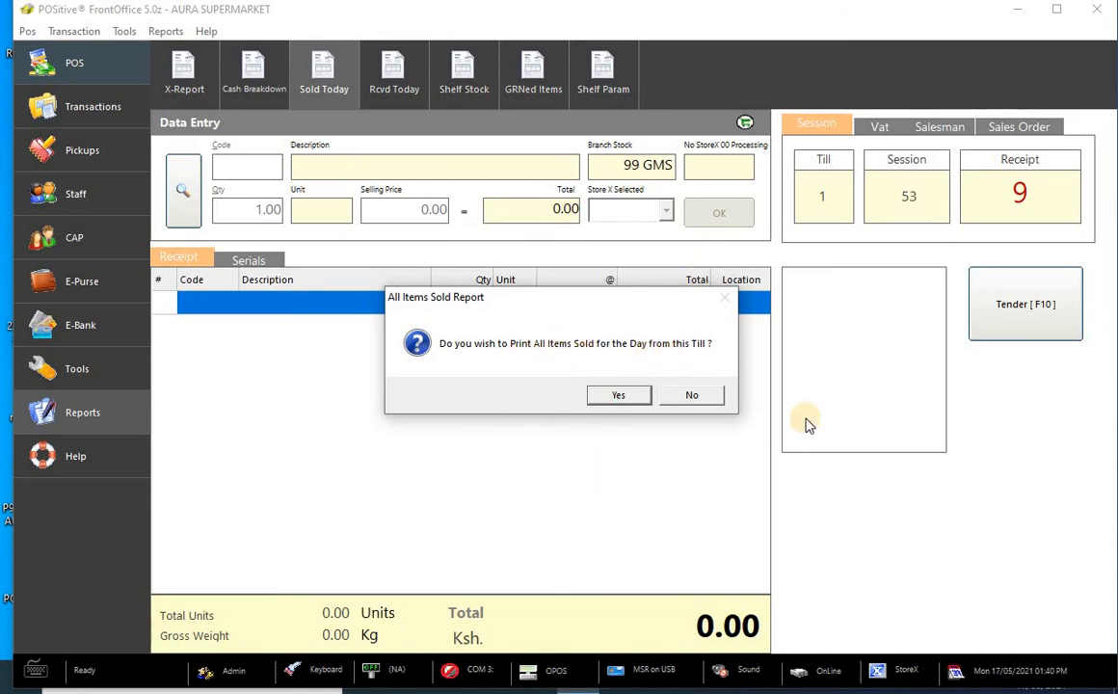
{"action": "left_click", "coordinate": [705, 397]}
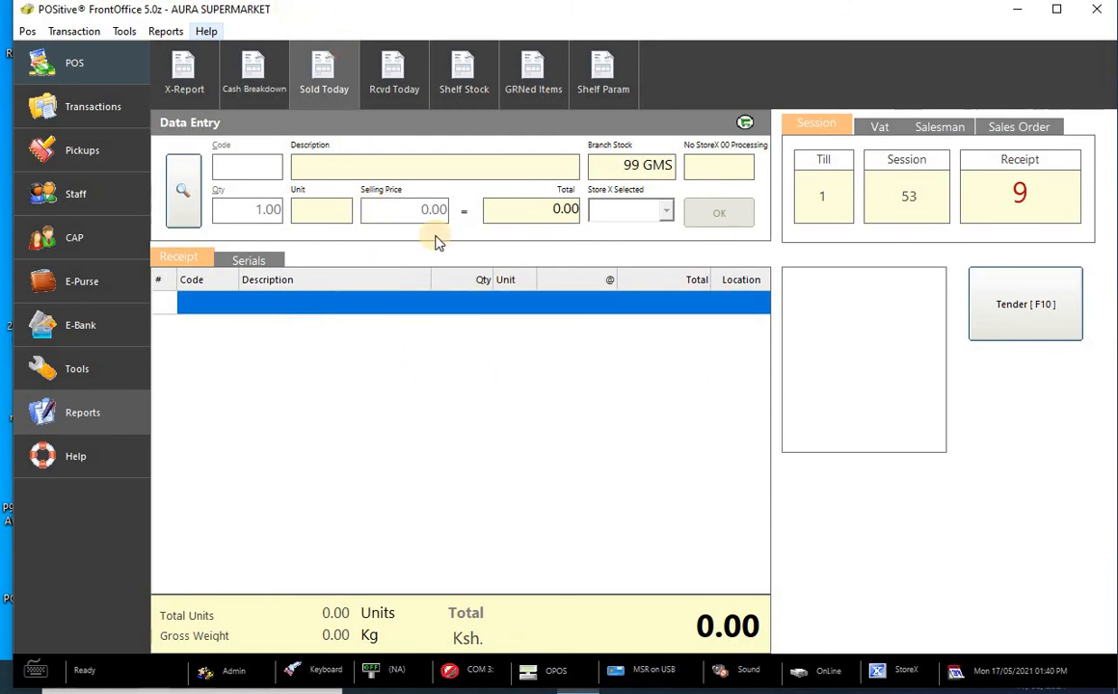
{"action": "left_click", "coordinate": [396, 82]}
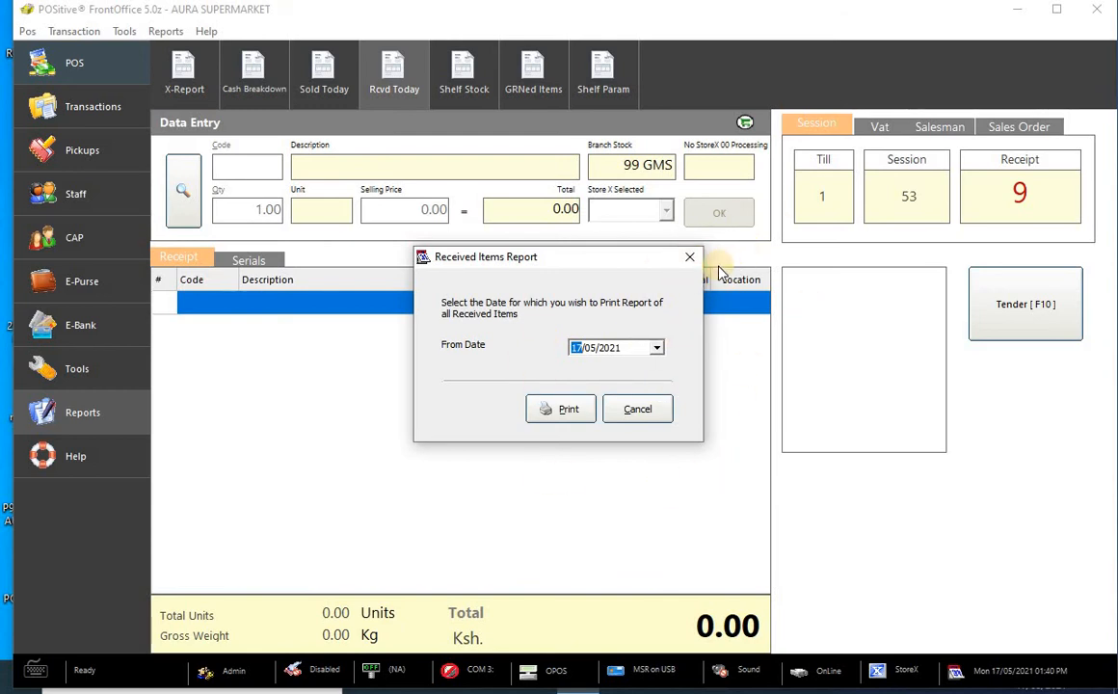
{"action": "left_click", "coordinate": [689, 257]}
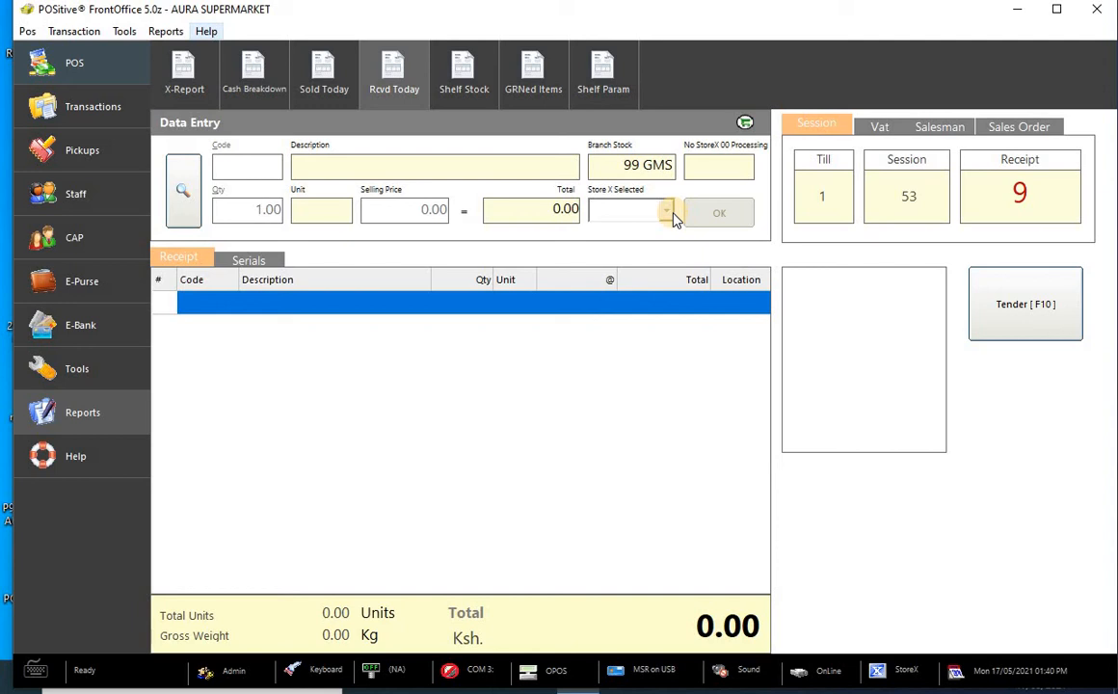
{"action": "left_click", "coordinate": [470, 85]}
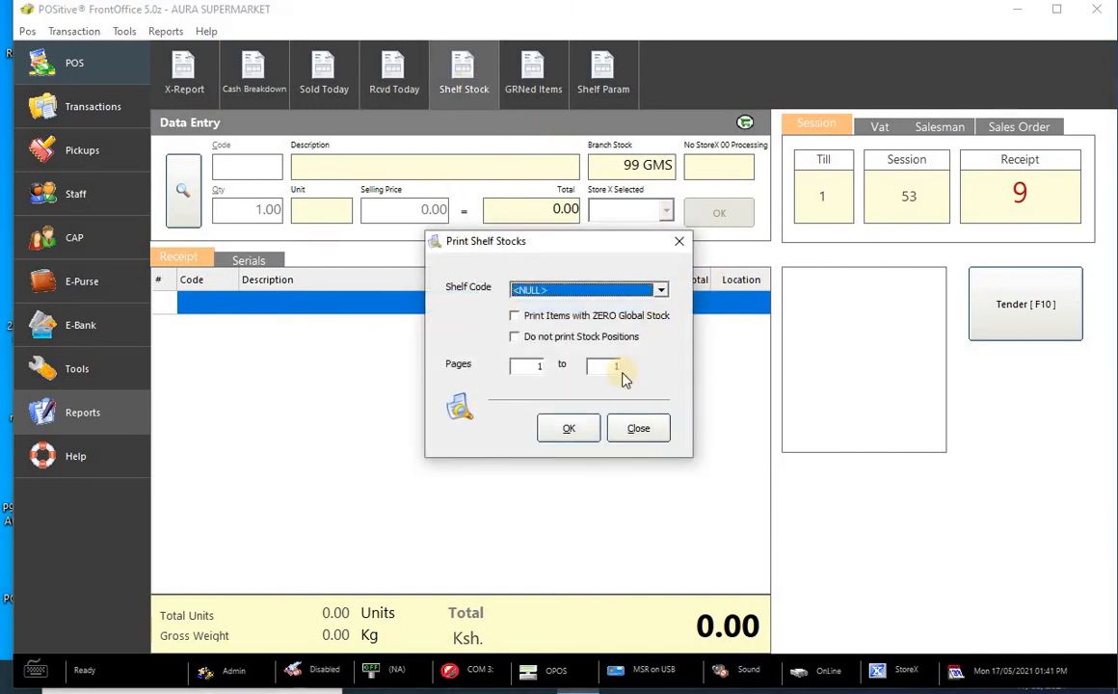
{"action": "left_click", "coordinate": [681, 242]}
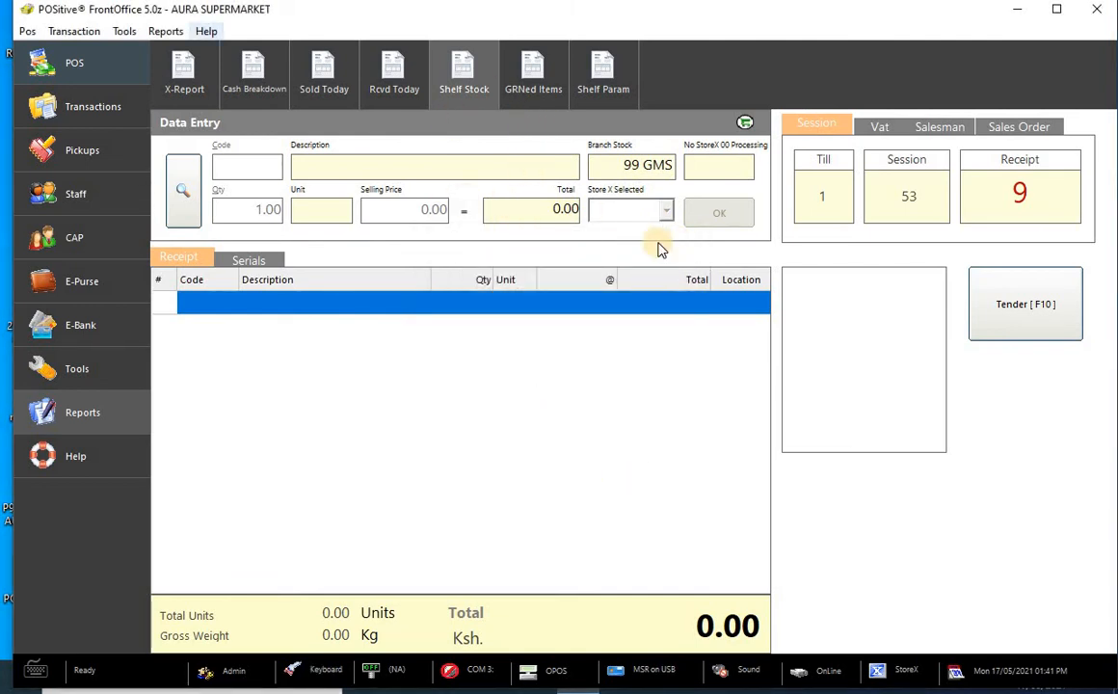
{"action": "left_click", "coordinate": [537, 75]}
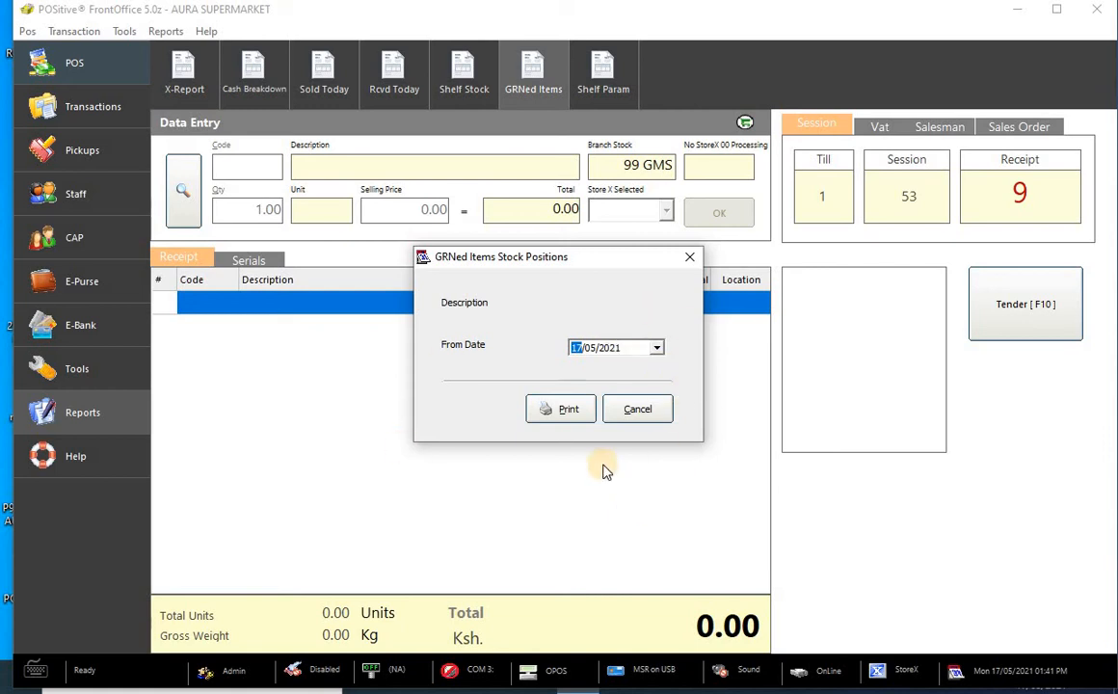
{"action": "left_click", "coordinate": [690, 256]}
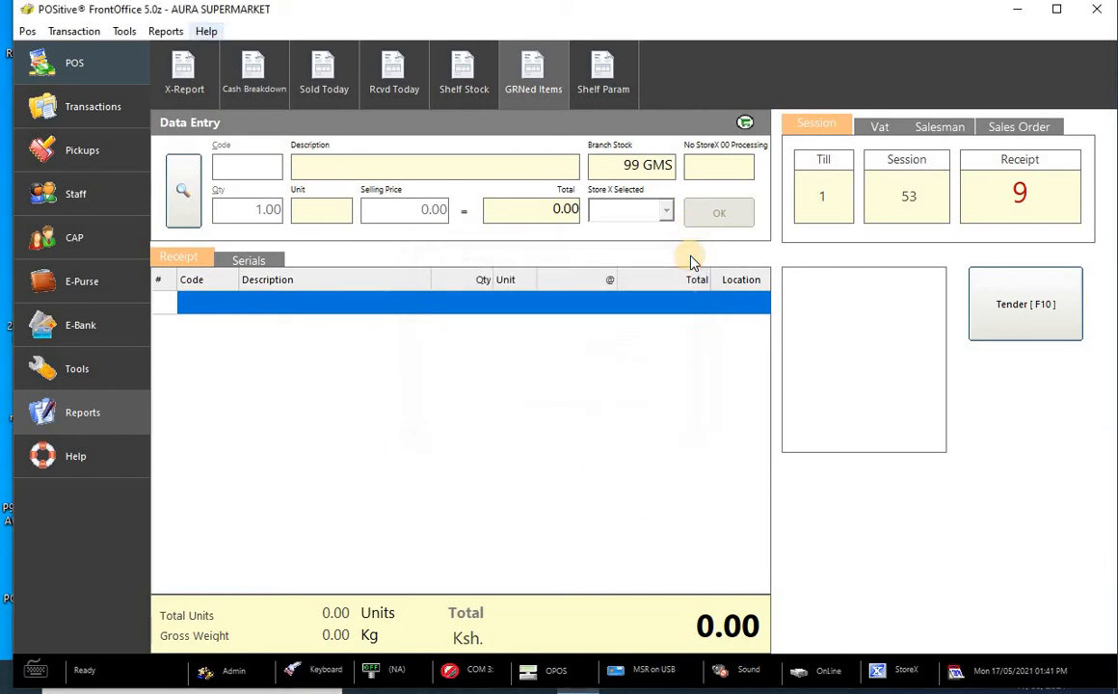
{"action": "left_click", "coordinate": [607, 73]}
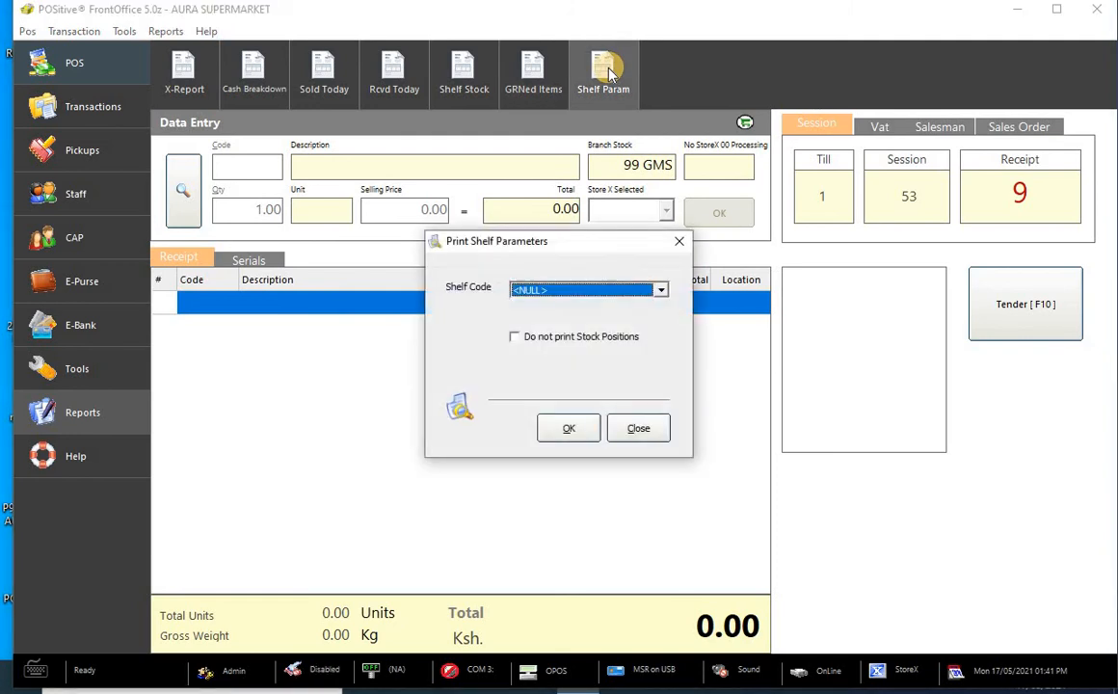
{"action": "left_click", "coordinate": [663, 292]}
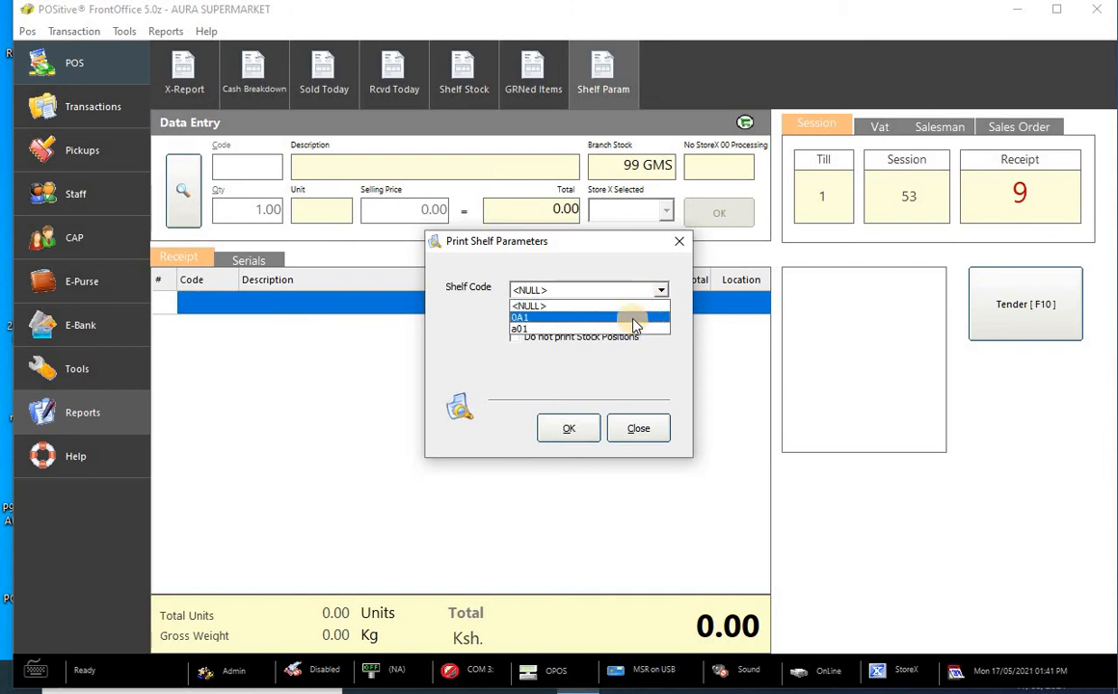
{"action": "left_click", "coordinate": [635, 318]}
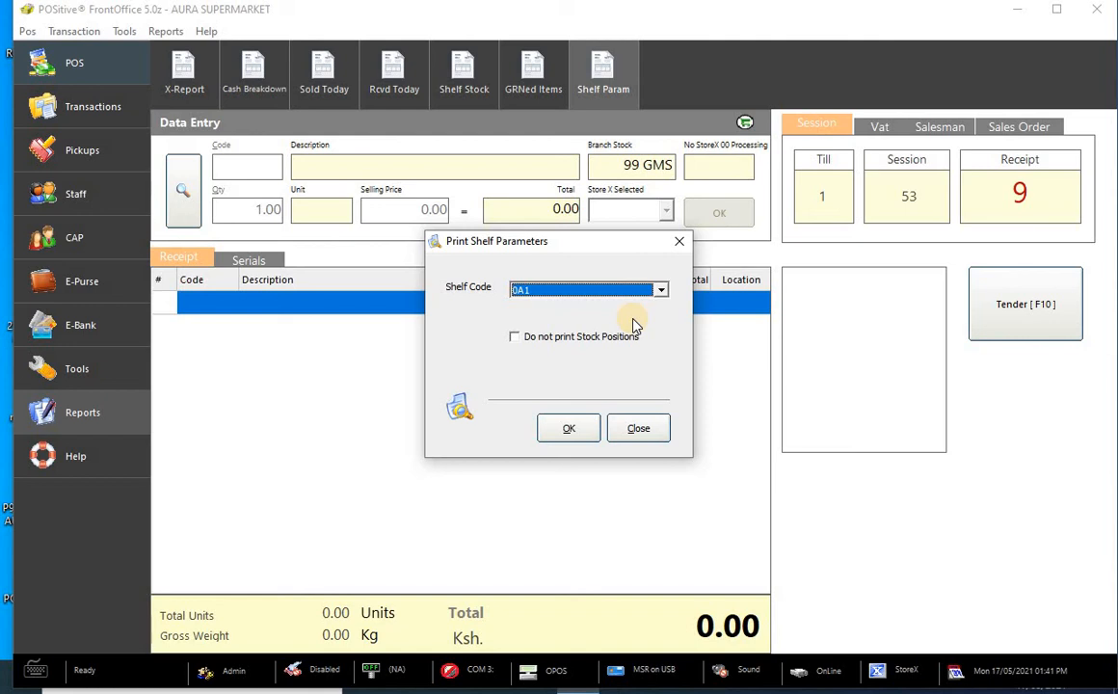
{"action": "left_click", "coordinate": [679, 241]}
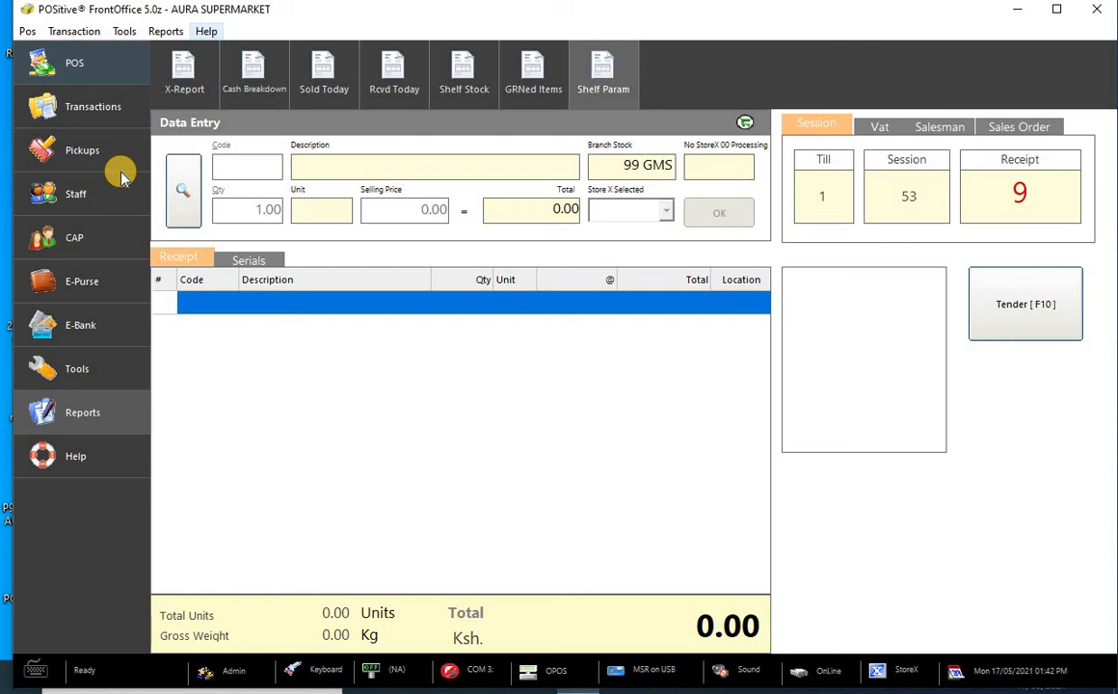
- Switch between the POS and transaction functions and glance at the Transaction menu
{"action": "left_click", "coordinate": [77, 60]}
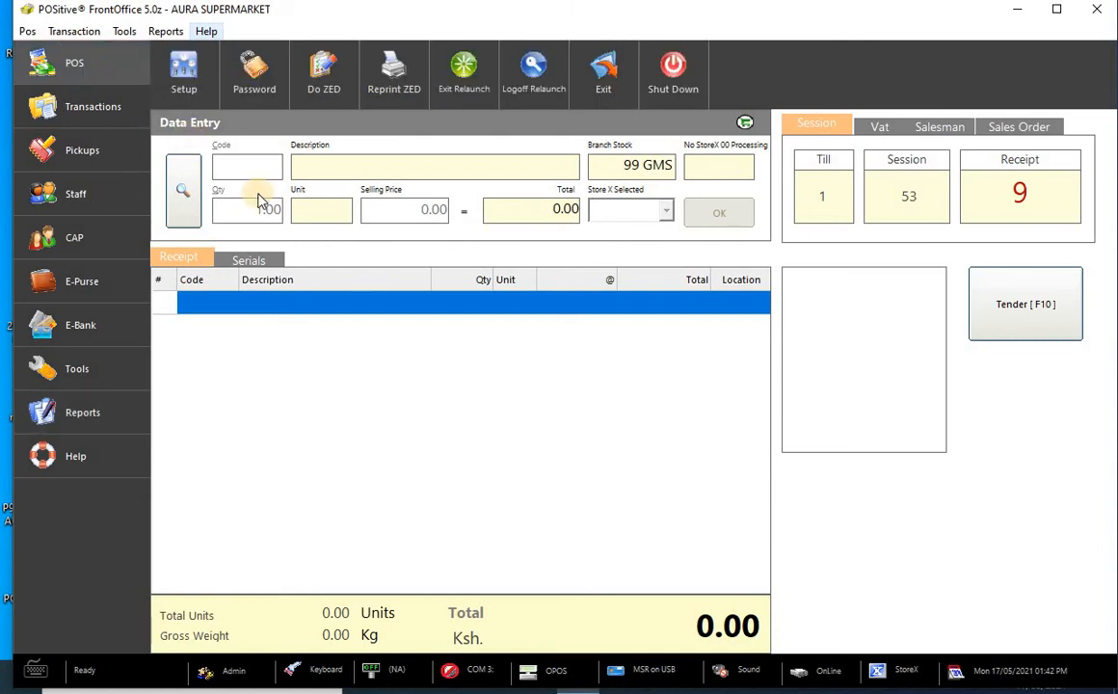
{"action": "left_click", "coordinate": [114, 114]}
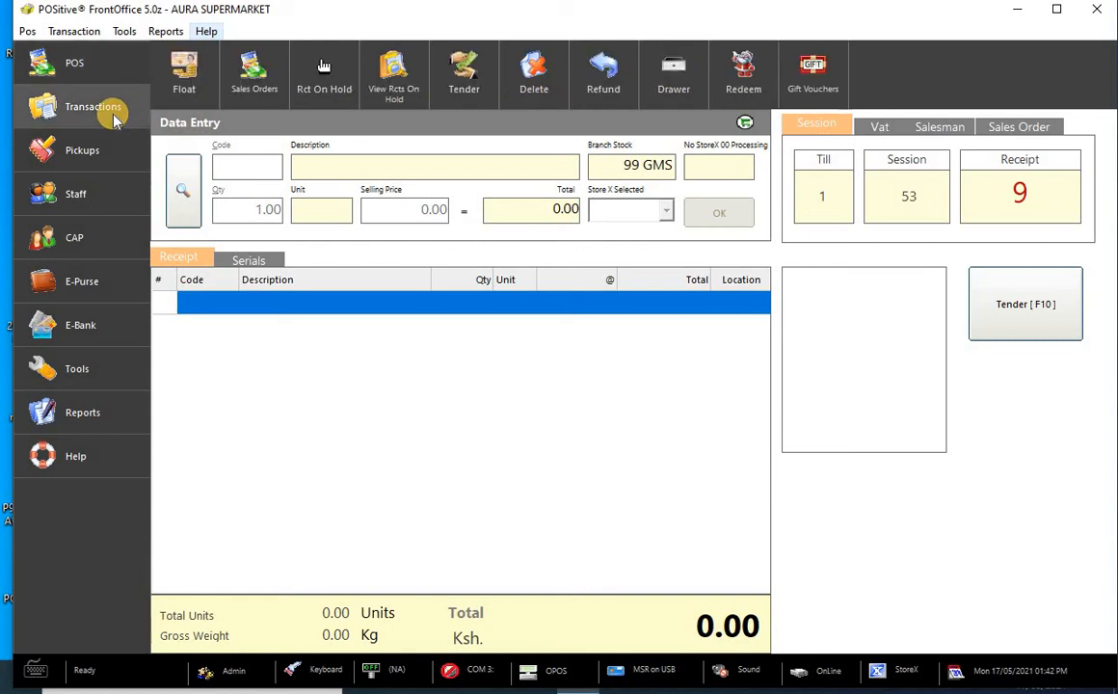
{"action": "left_click", "coordinate": [92, 68]}
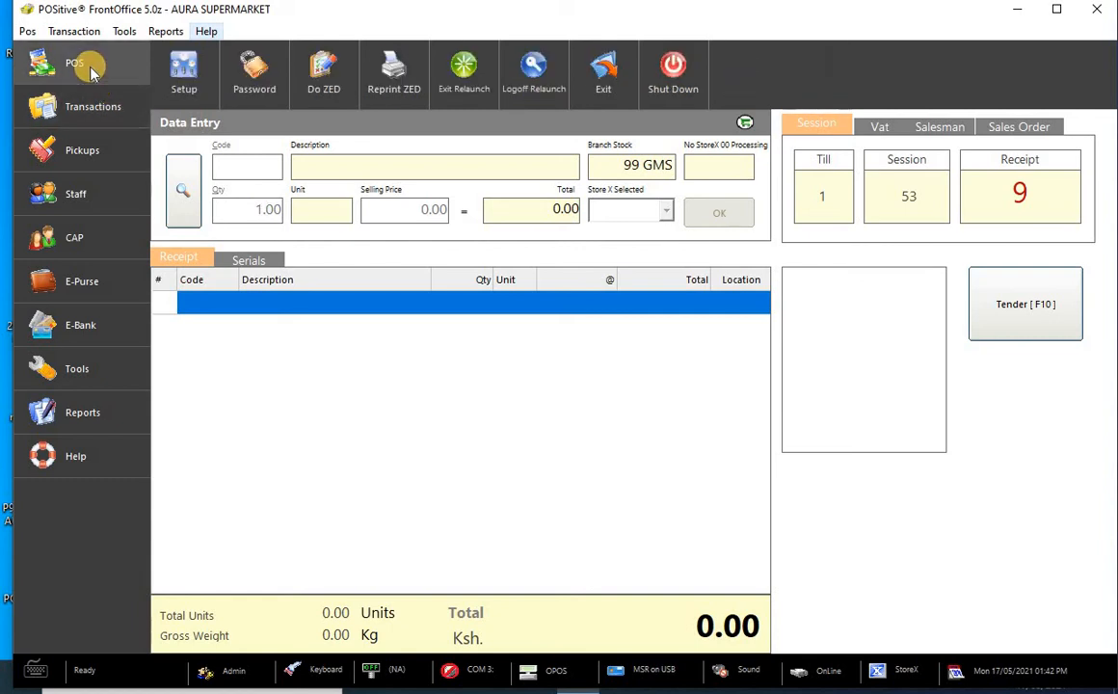
{"action": "left_click", "coordinate": [75, 32]}
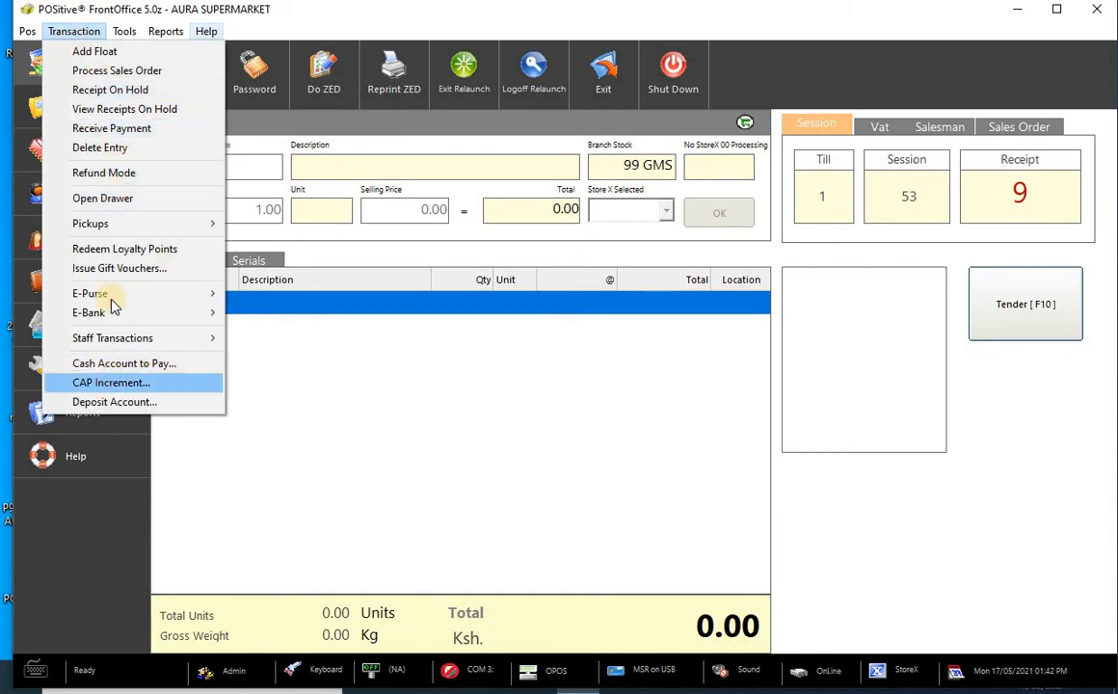
{"action": "left_click", "coordinate": [239, 460]}
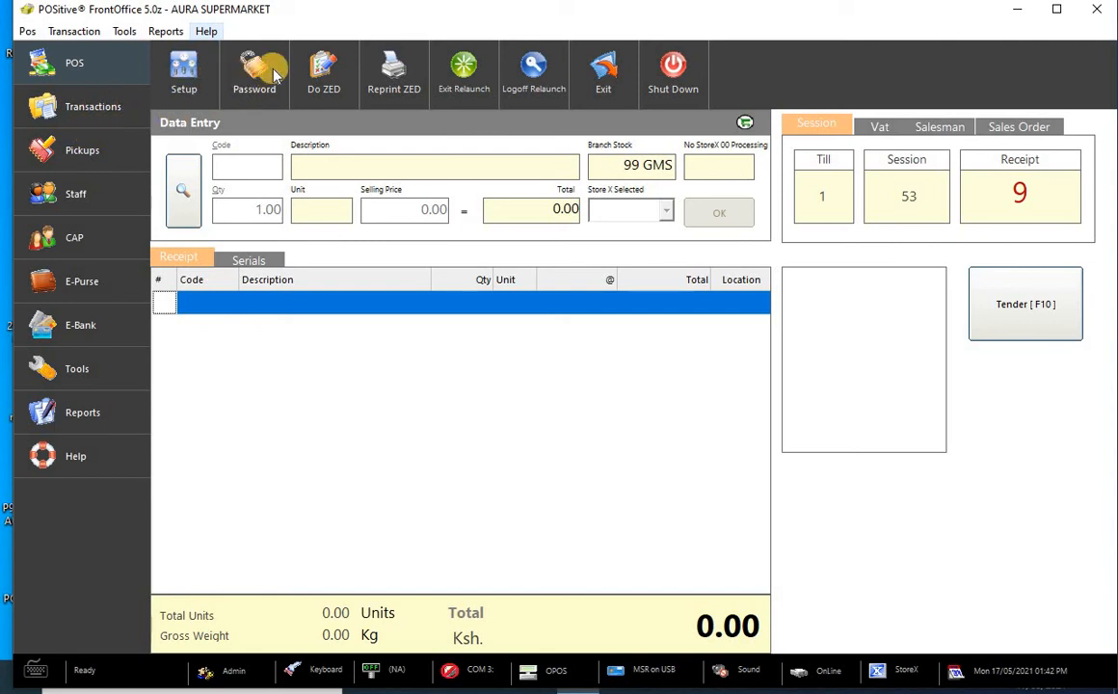
- Check the Tools menu, then switch to the transaction functions and open the Transaction menu
{"action": "left_click", "coordinate": [77, 29]}
{"action": "mouse_move", "coordinate": [117, 33]}
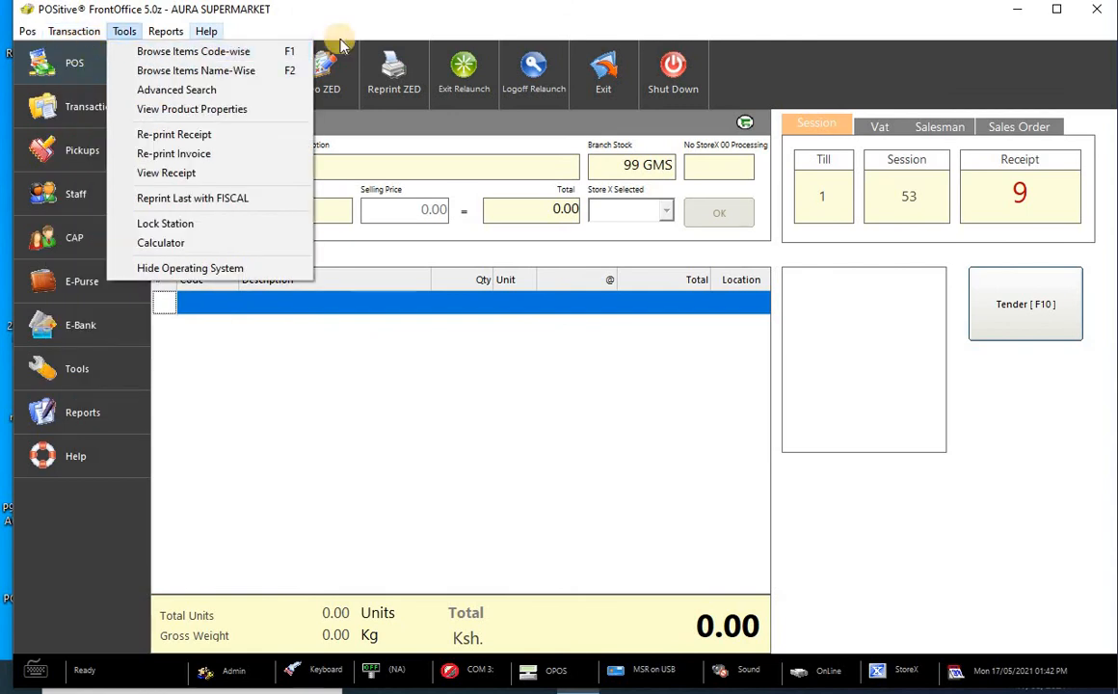
{"action": "left_click", "coordinate": [289, 458]}
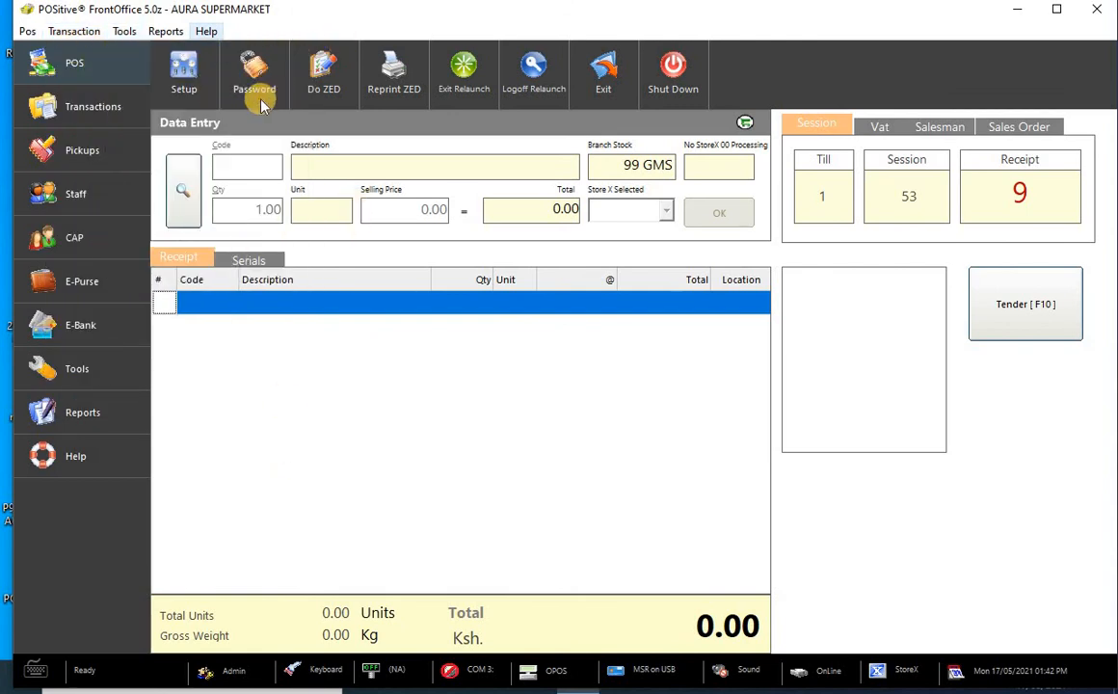
{"action": "left_click", "coordinate": [109, 110]}
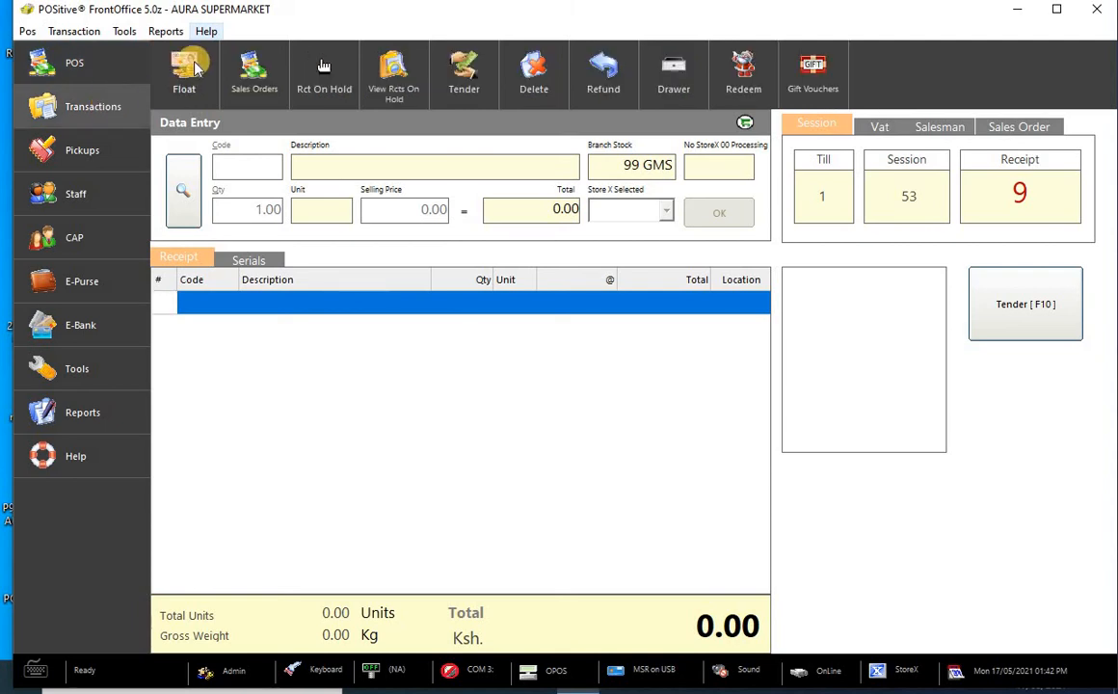
{"action": "left_click", "coordinate": [74, 31]}
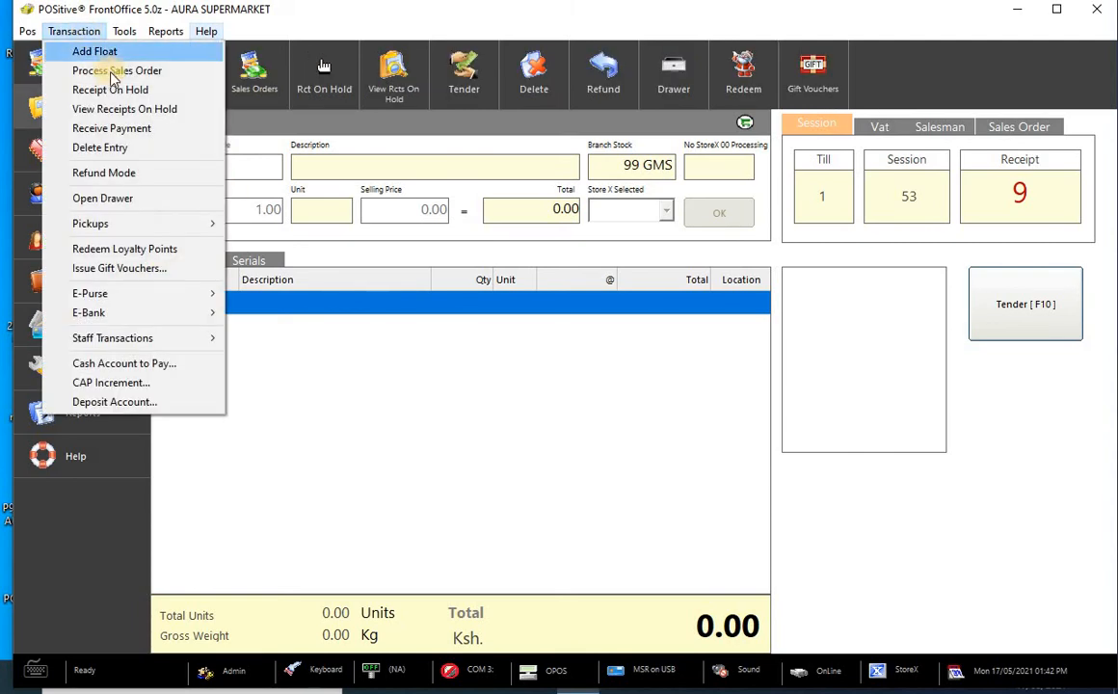
- Start and cancel Add Float, return to the main POS functions, and open the Reports menu
{"action": "left_click", "coordinate": [95, 51]}
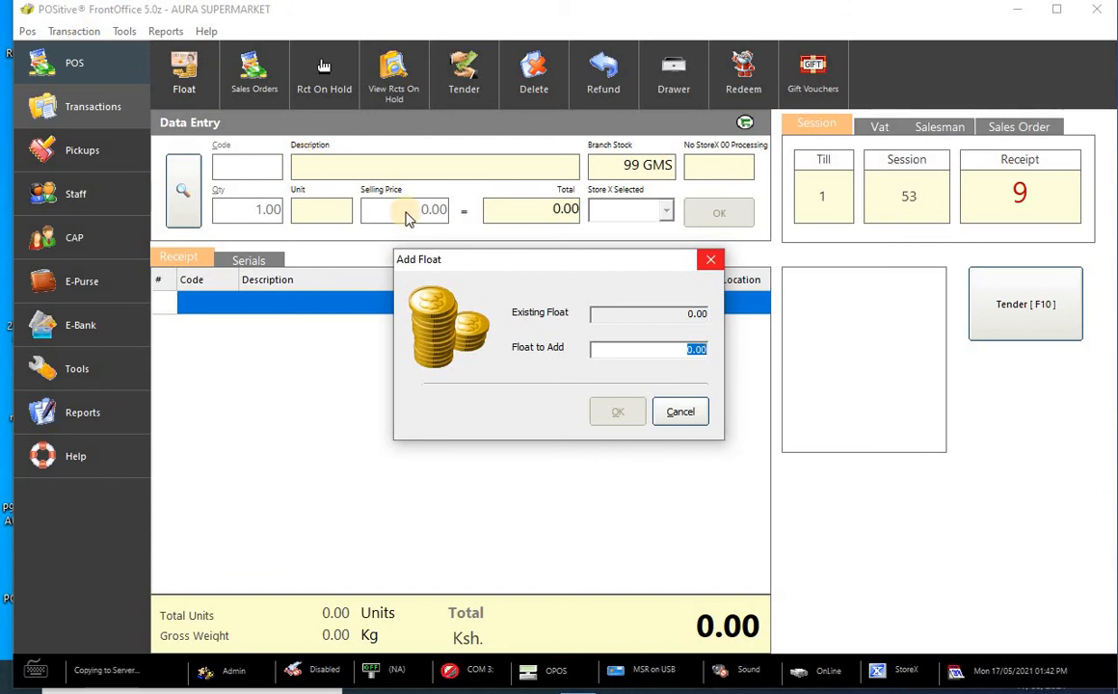
{"action": "key", "text": "Escape"}
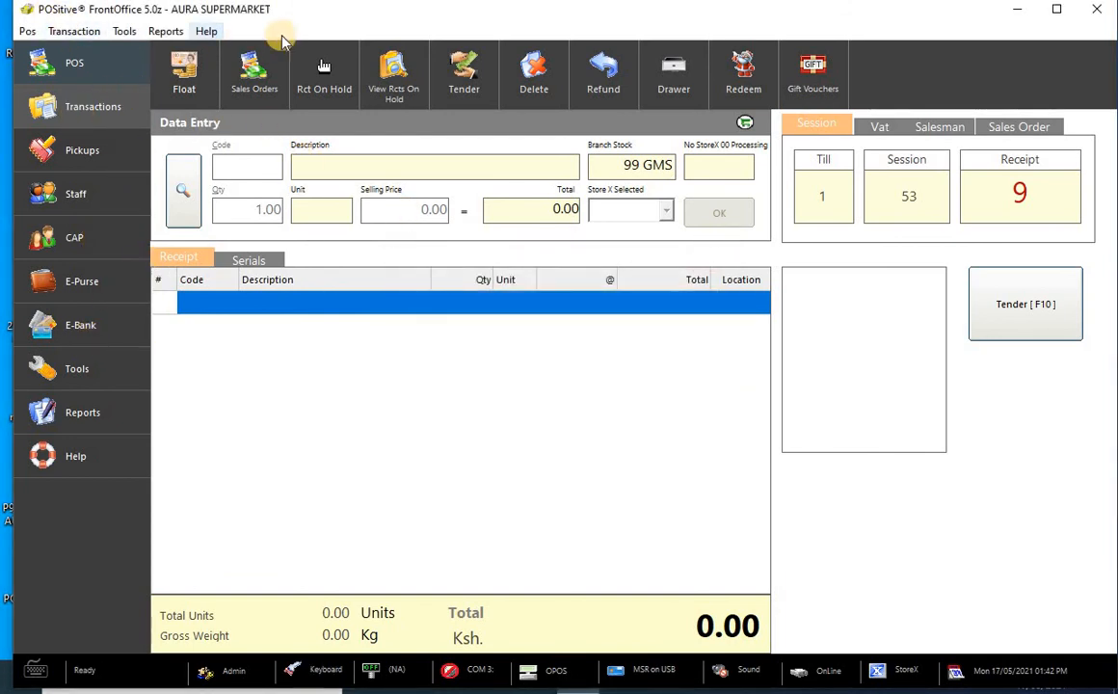
{"action": "left_click", "coordinate": [28, 33]}
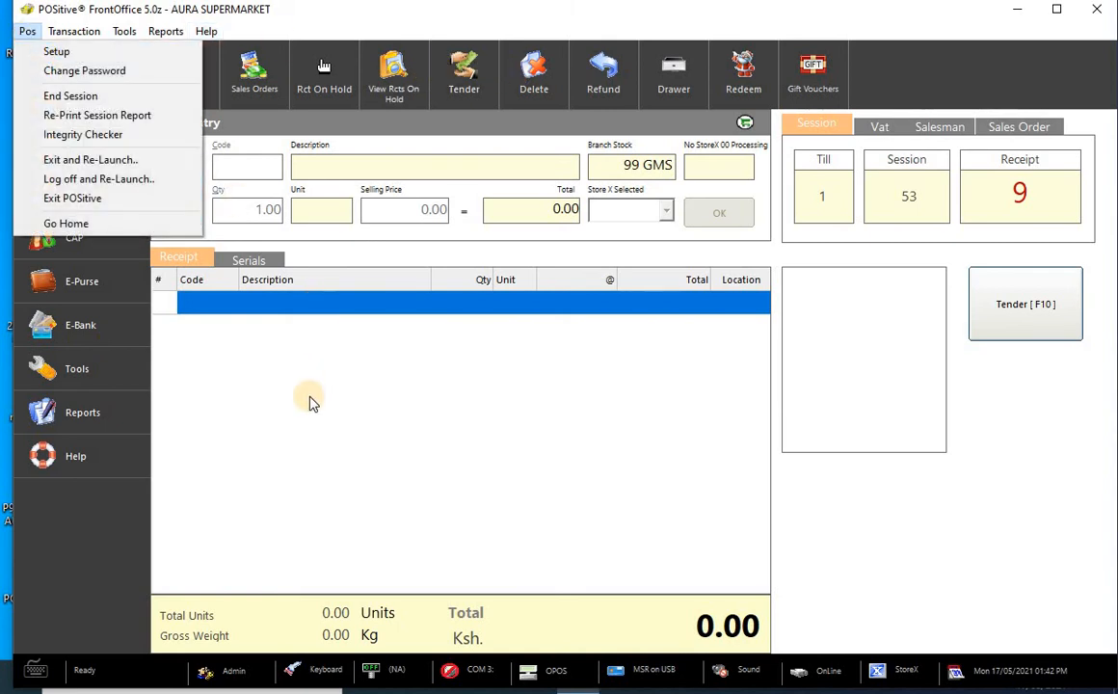
{"action": "left_click", "coordinate": [284, 366]}
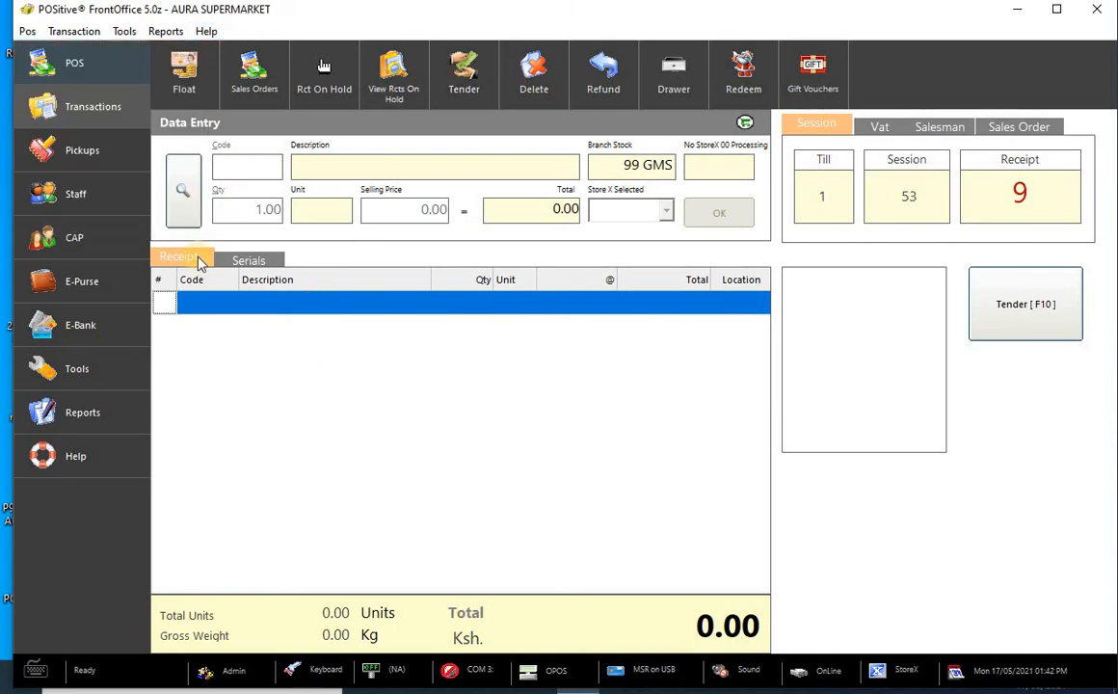
{"action": "left_click", "coordinate": [82, 65]}
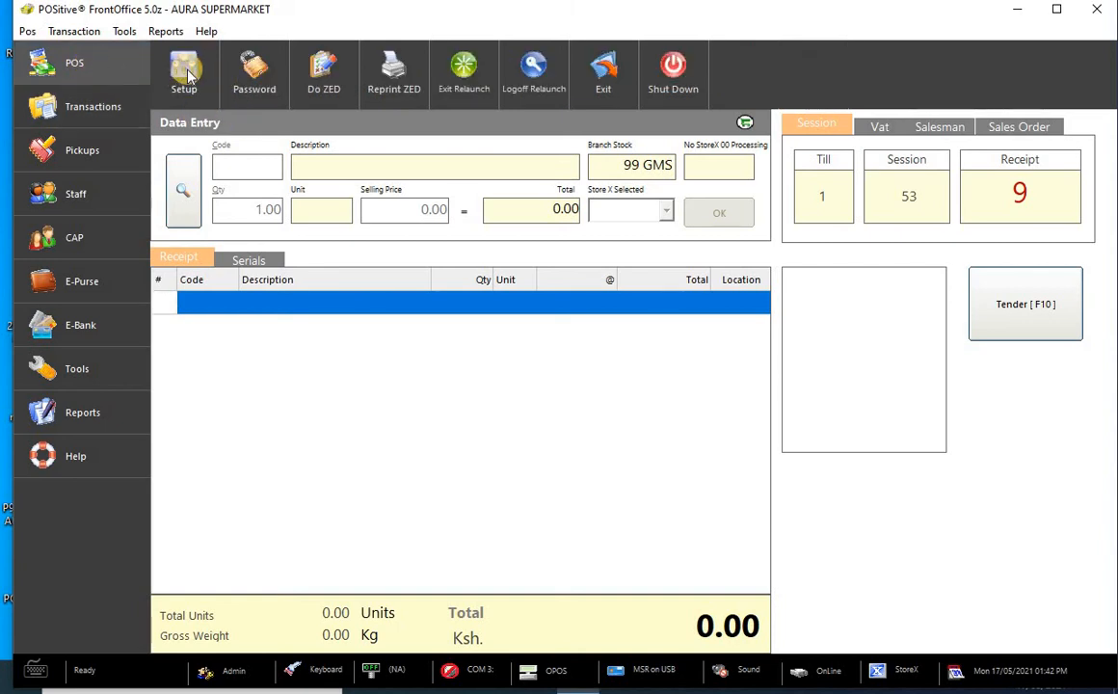
{"action": "left_click", "coordinate": [164, 31]}
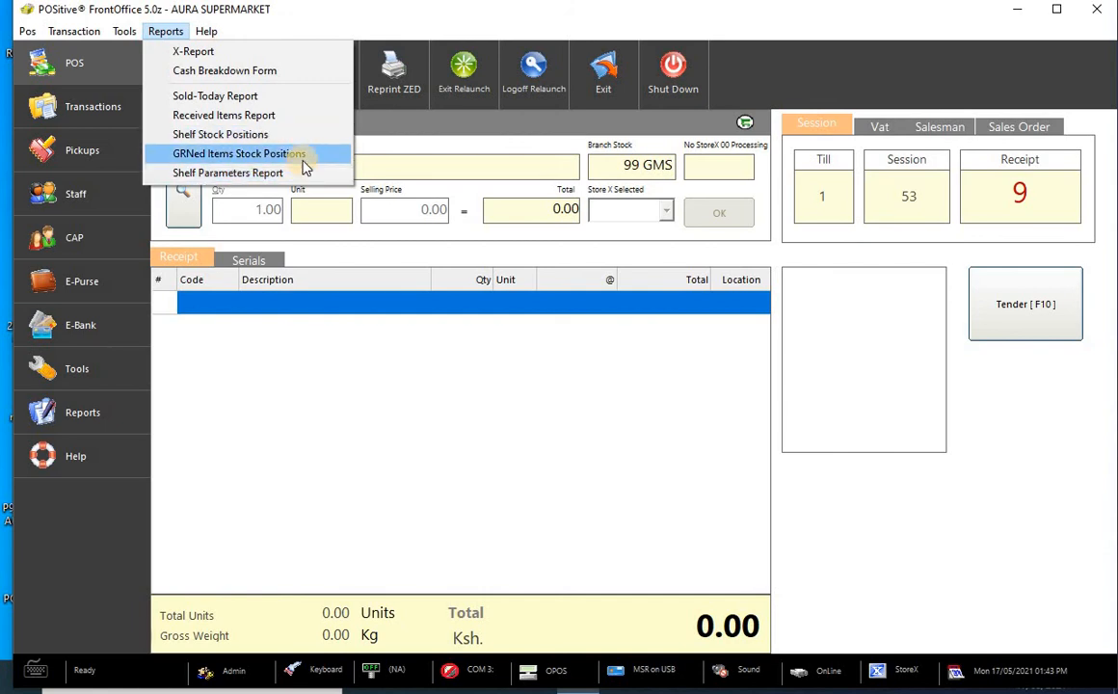
{"action": "left_click", "coordinate": [285, 342]}
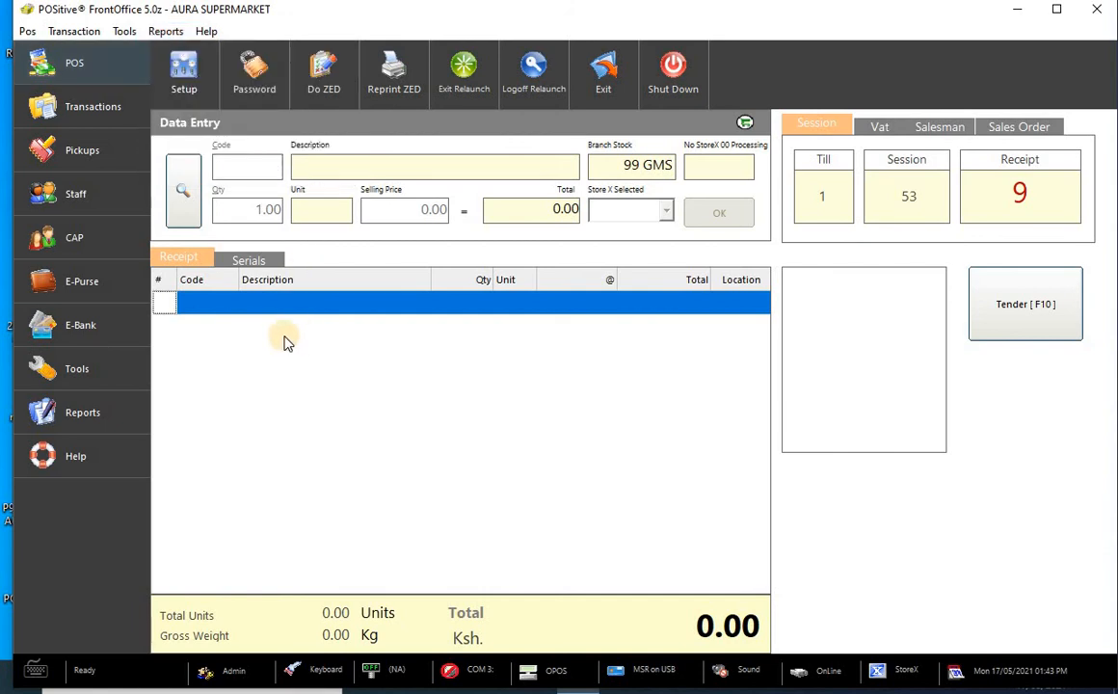
{"action": "left_click", "coordinate": [82, 414]}
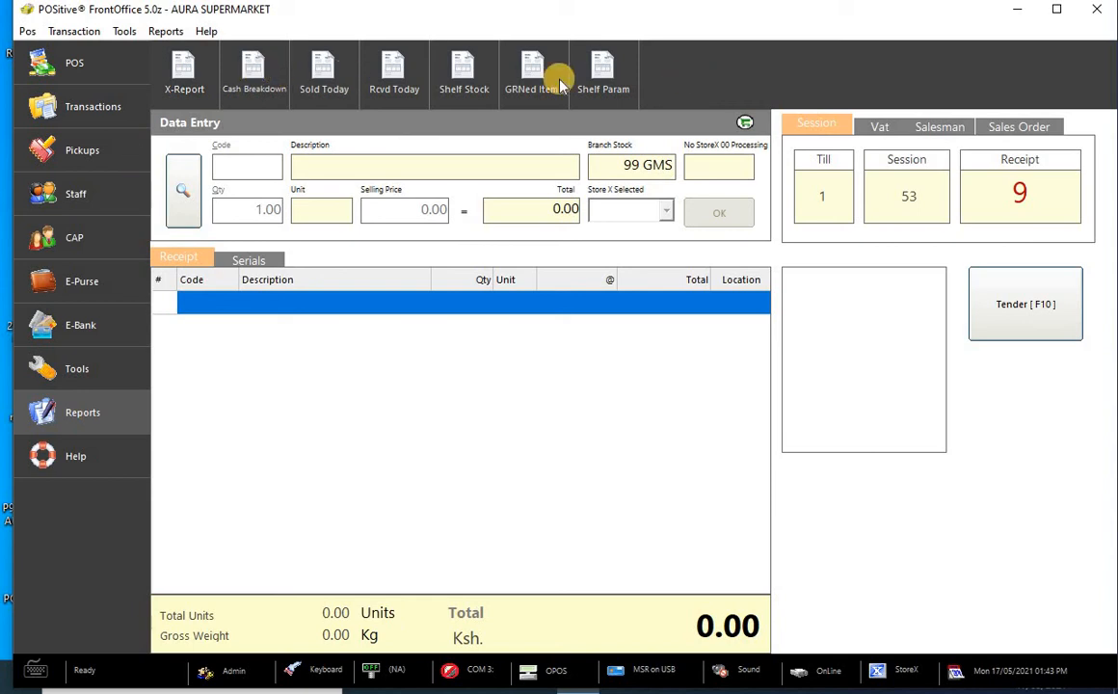
{"action": "left_click", "coordinate": [93, 72]}
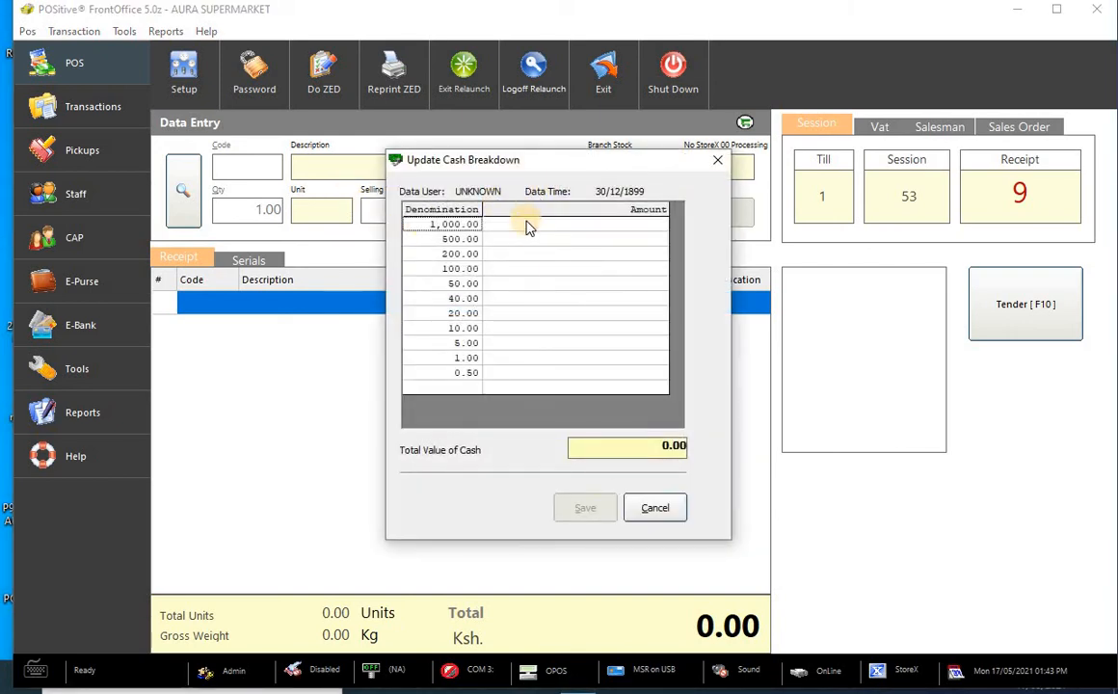
{"action": "left_click", "coordinate": [717, 159]}
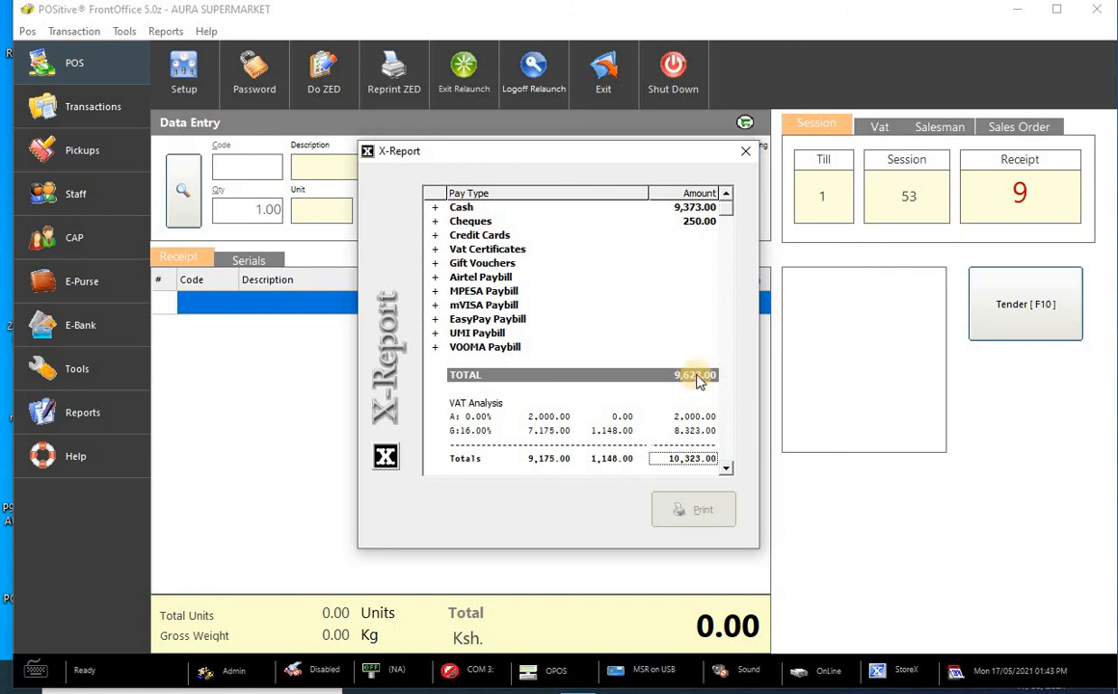
- Close the X-Report and select the 1,000.00 amount in the empty cash breakdown form
{"action": "left_click", "coordinate": [744, 152]}
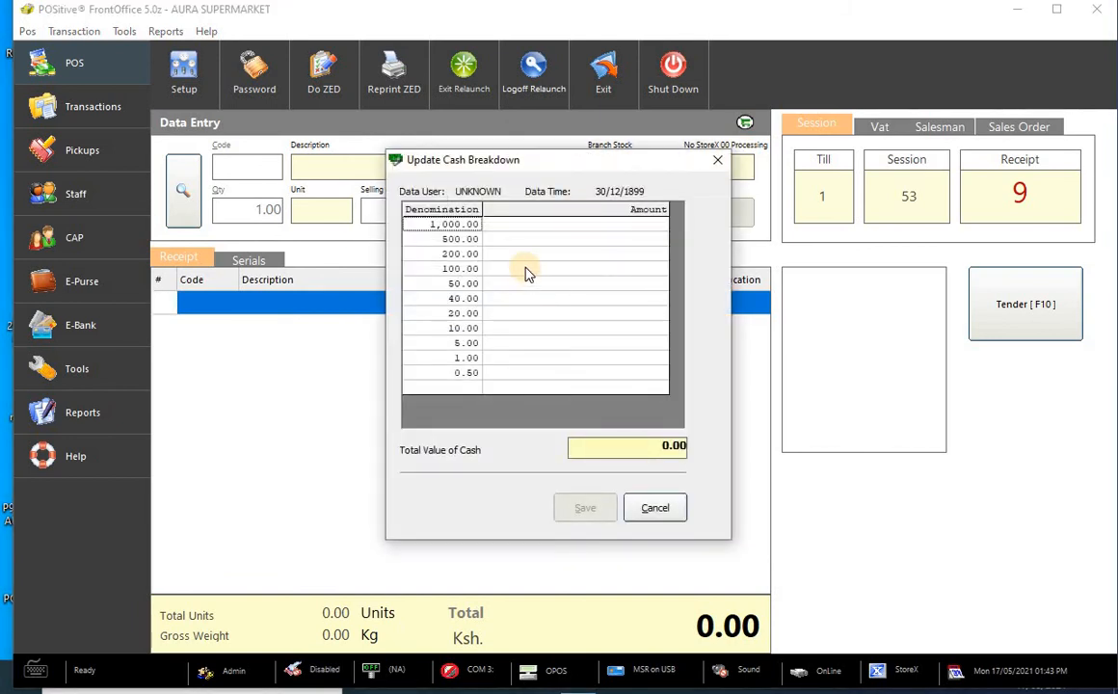
{"action": "left_click", "coordinate": [543, 227]}
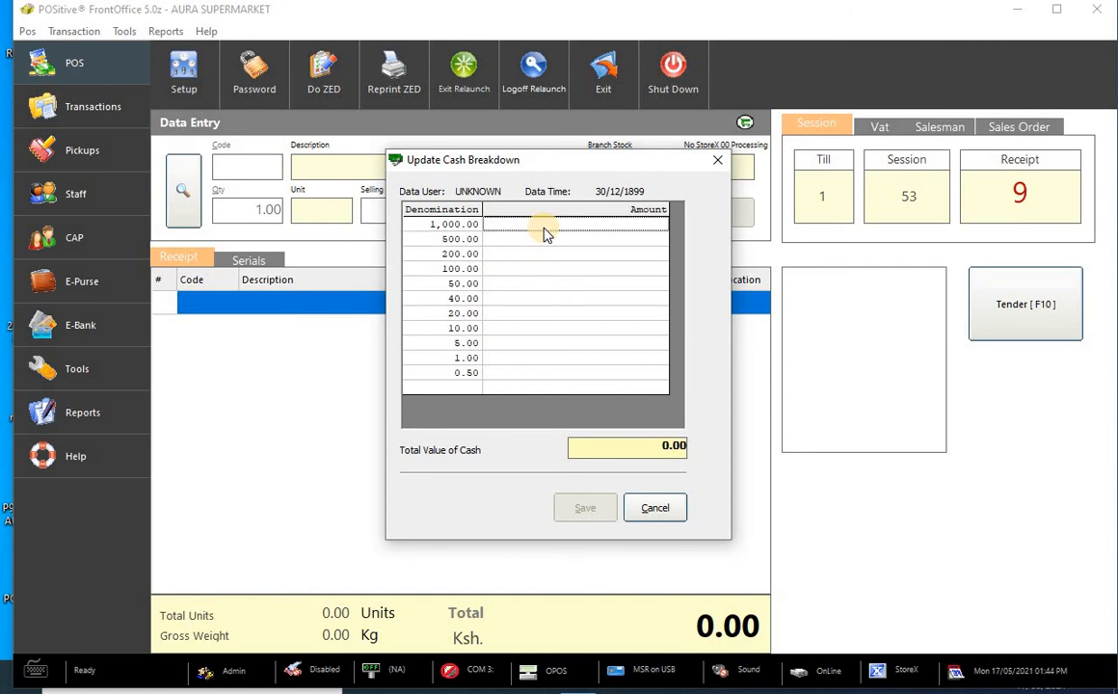
- Enter 9,000, 500, 100 and 20 under their denominations (total 9,620.00), then save and confirm
{"action": "type", "text": "5"}
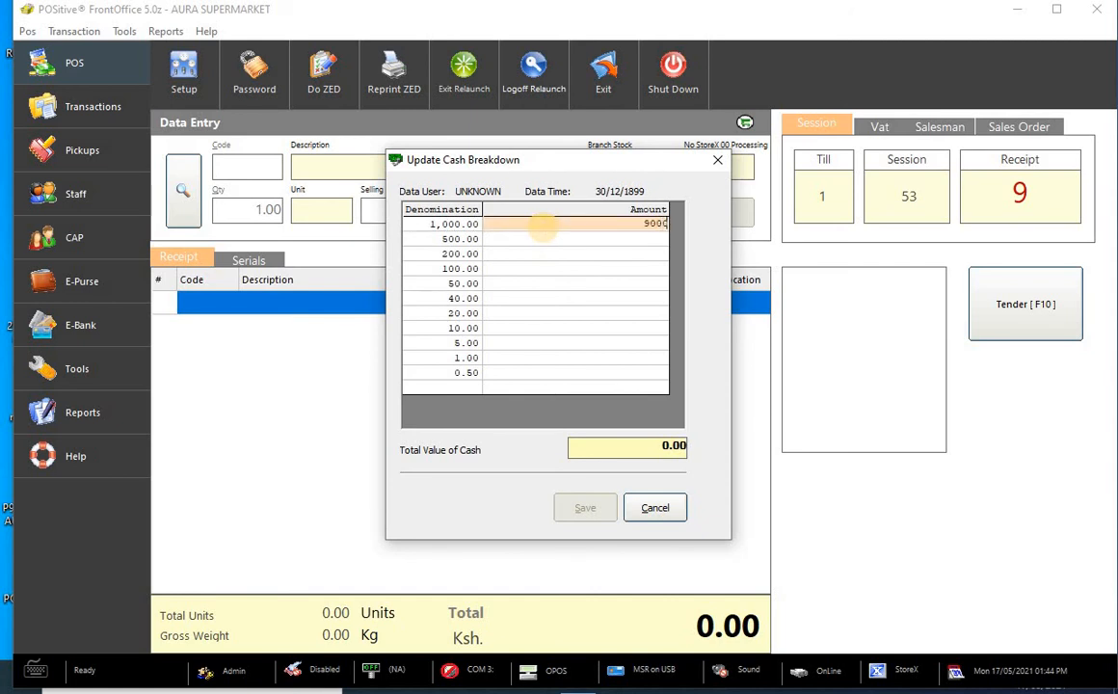
{"action": "left_click", "coordinate": [534, 240]}
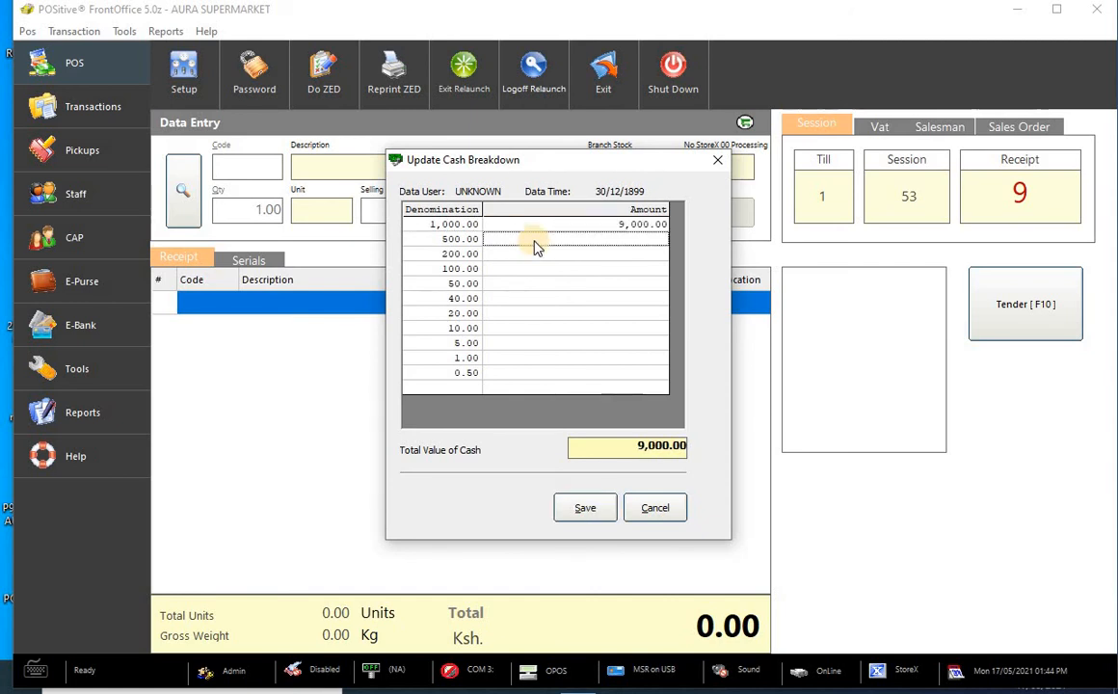
{"action": "type", "text": "5"}
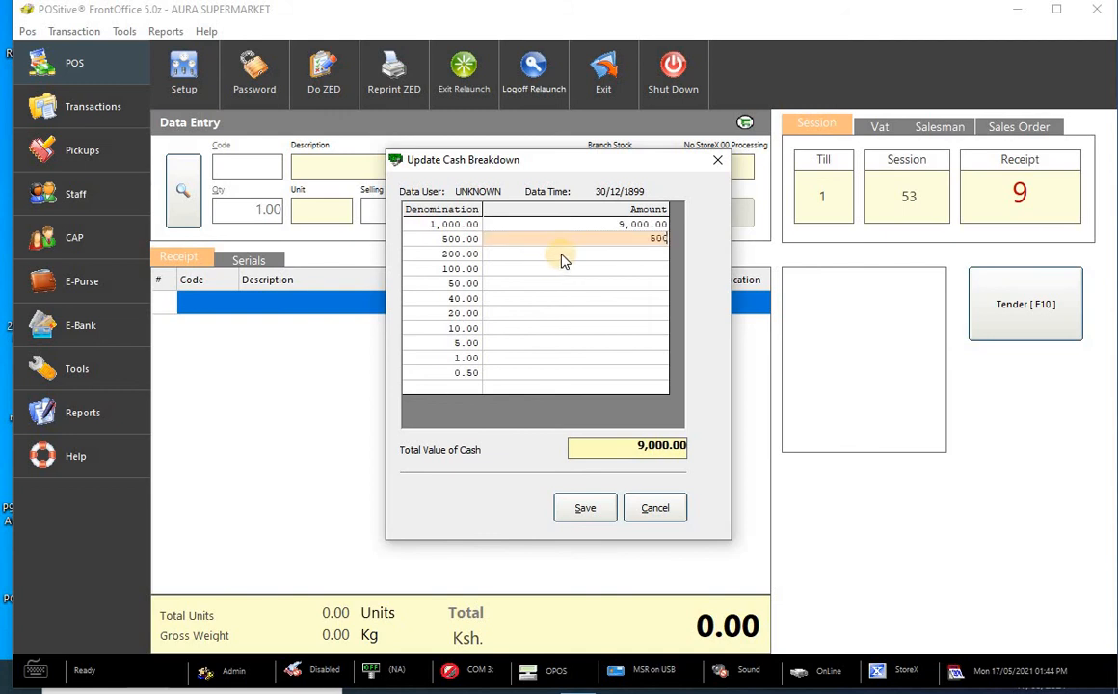
{"action": "type", "text": "00"}
{"action": "left_click", "coordinate": [564, 272]}
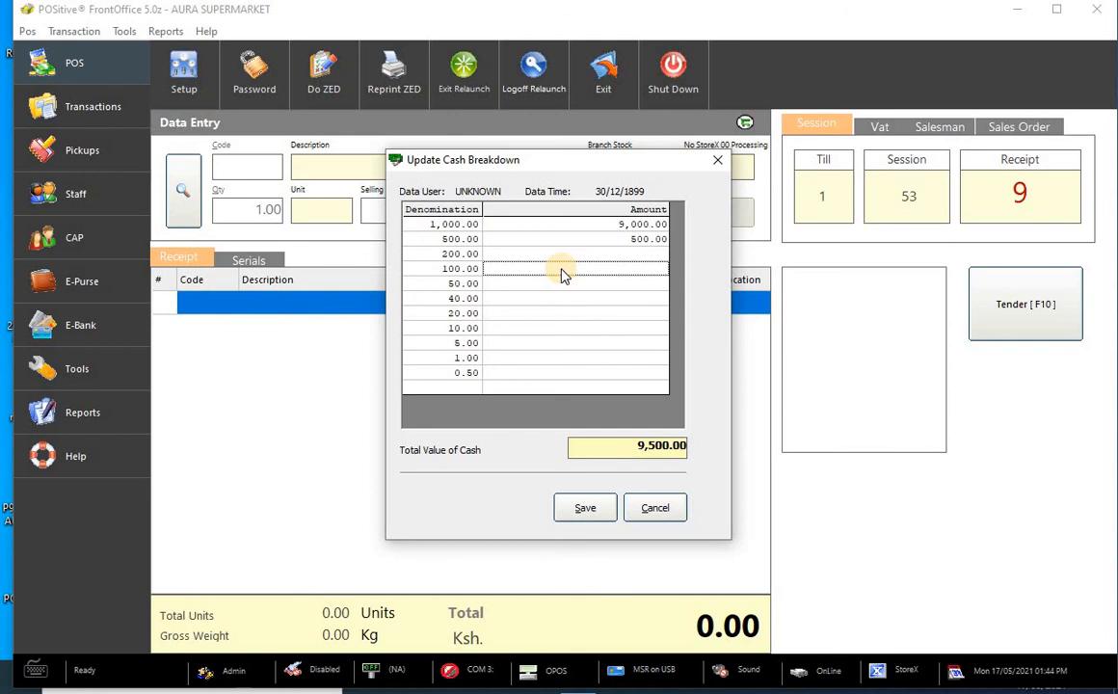
{"action": "type", "text": "1"}
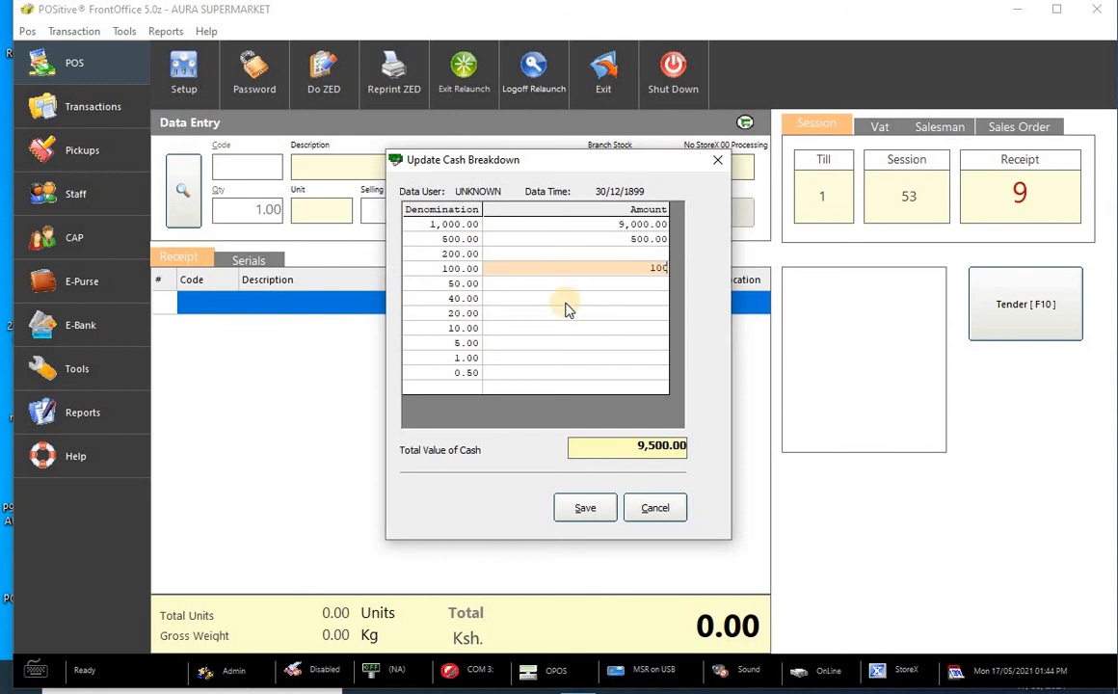
{"action": "type", "text": "00"}
{"action": "left_click", "coordinate": [569, 318]}
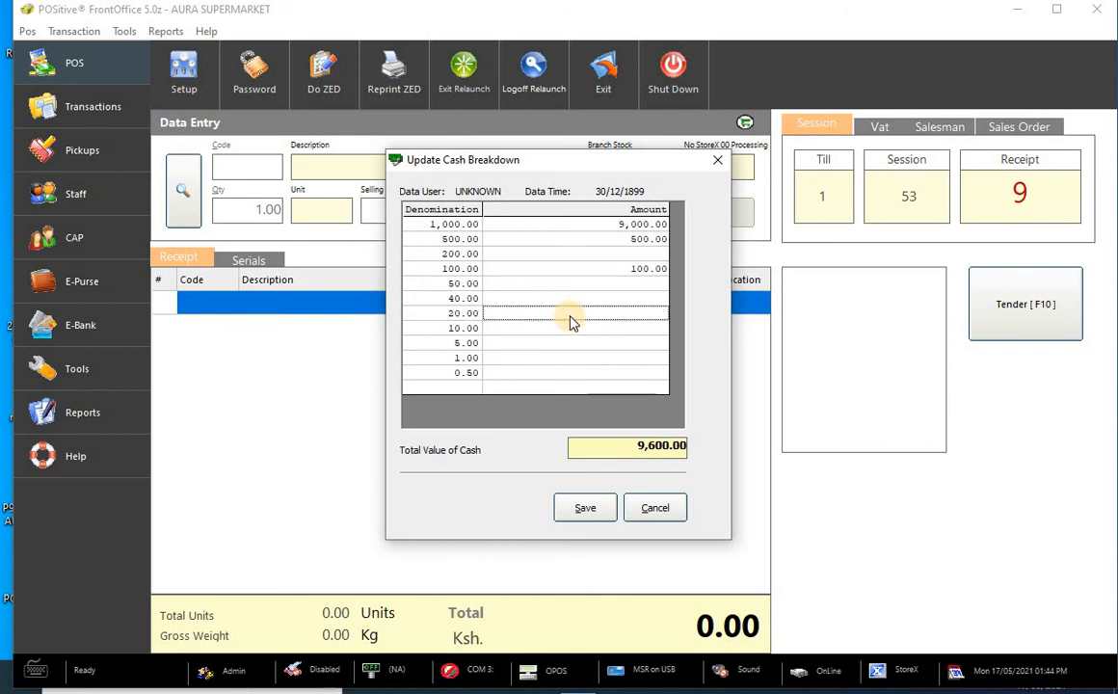
{"action": "type", "text": "20"}
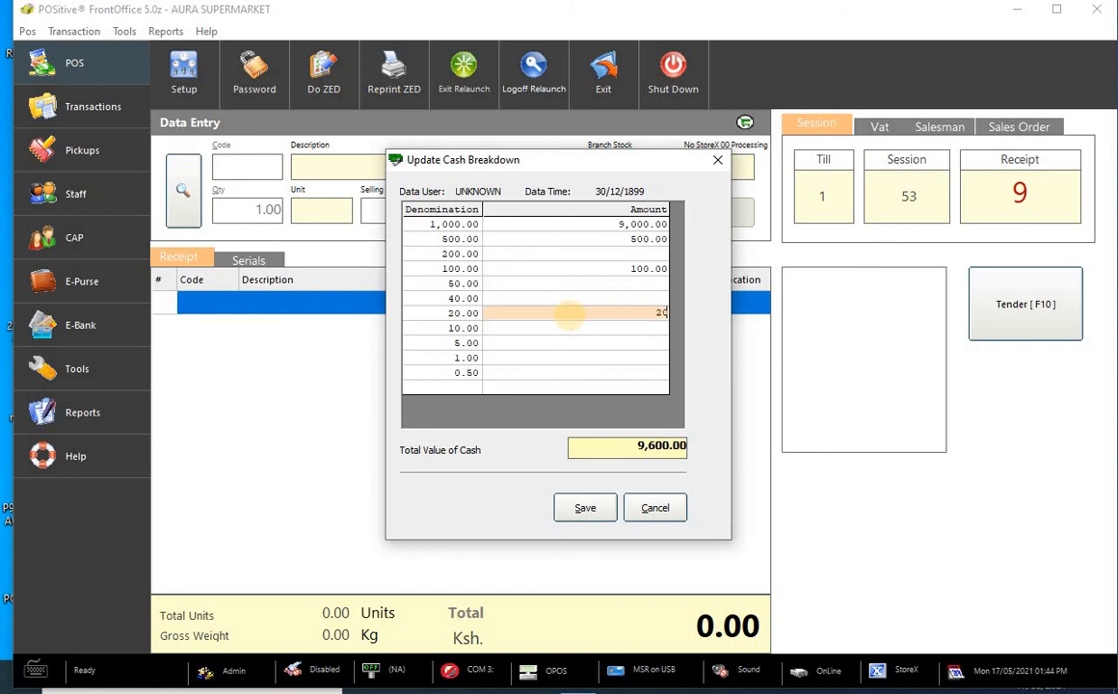
{"action": "left_click", "coordinate": [565, 359]}
{"action": "type", "text": "3"}
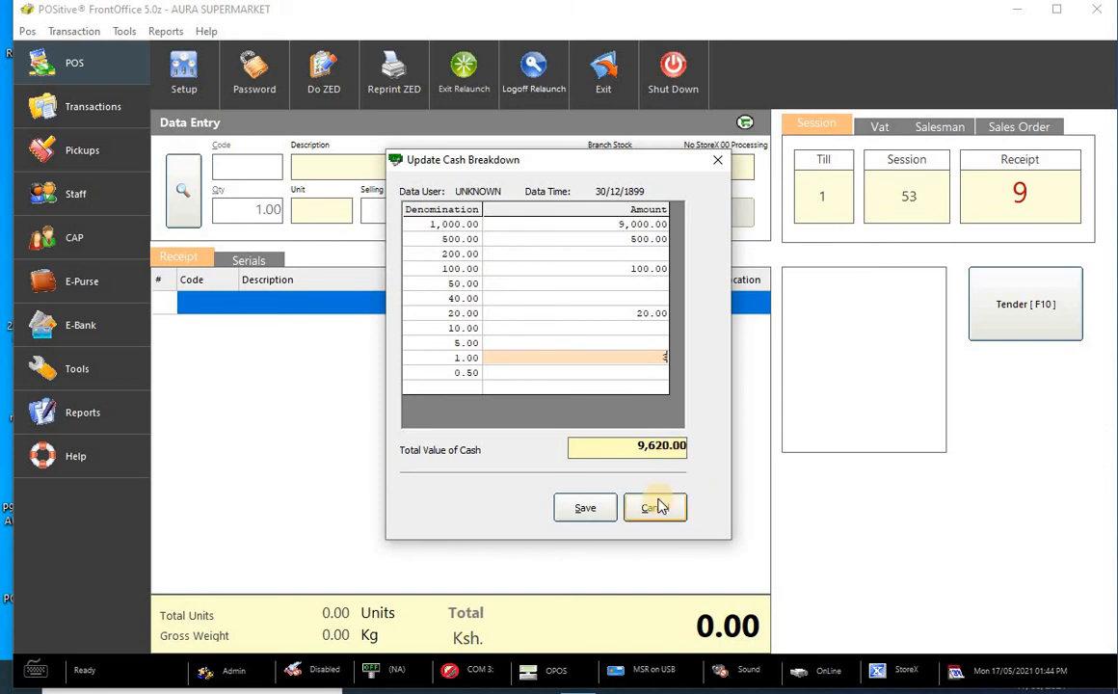
{"action": "left_click", "coordinate": [585, 510]}
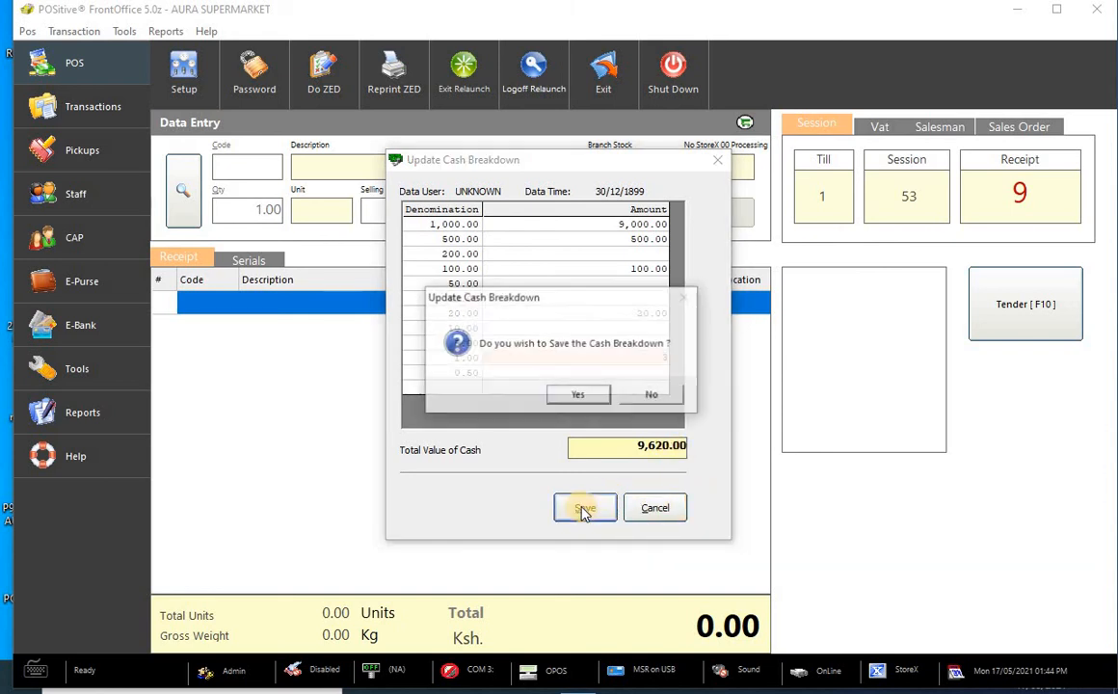
{"action": "left_click", "coordinate": [579, 396]}
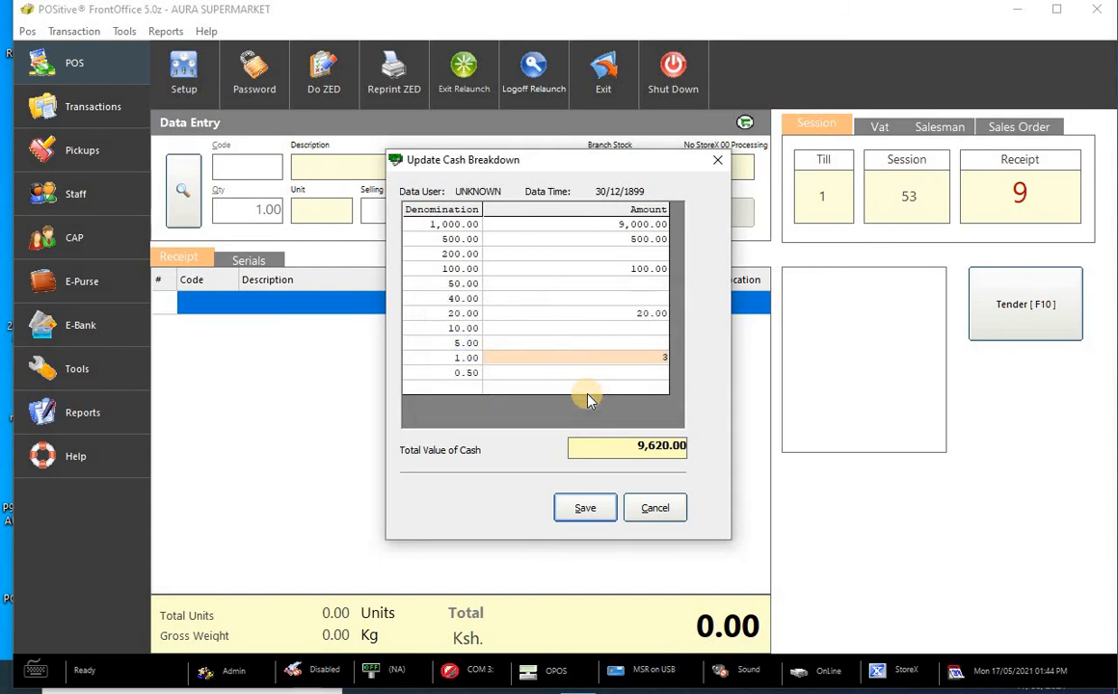
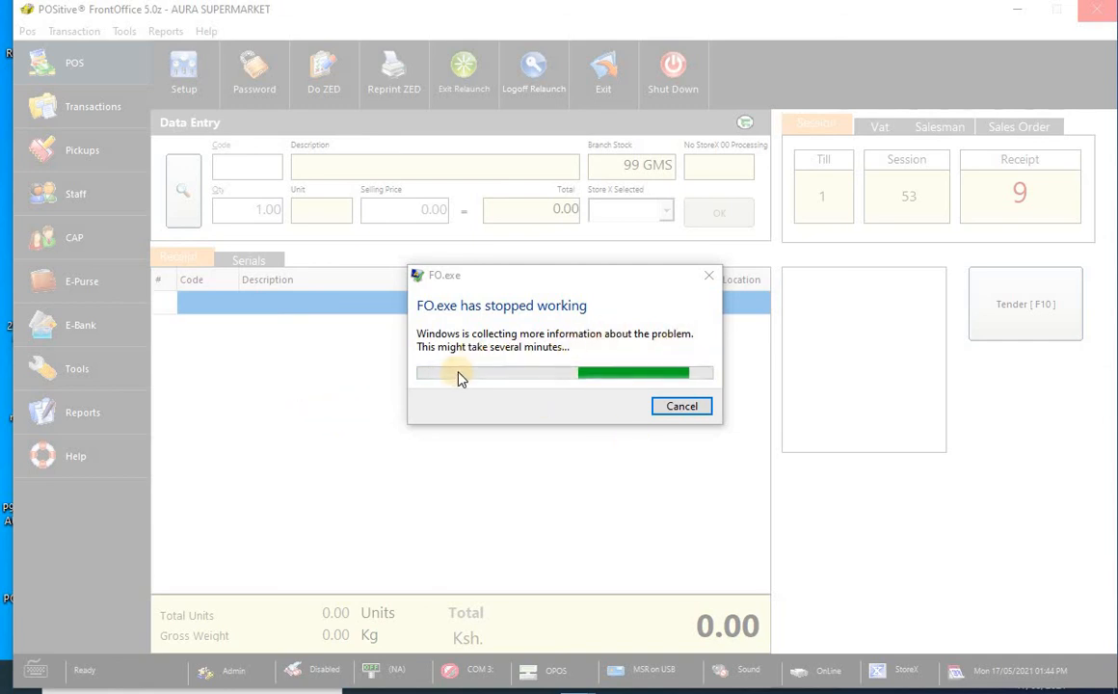
- Cancel the 'FO.exe has stopped working' crash report so FrontOffice closes to the desktop
{"action": "left_click", "coordinate": [684, 406]}
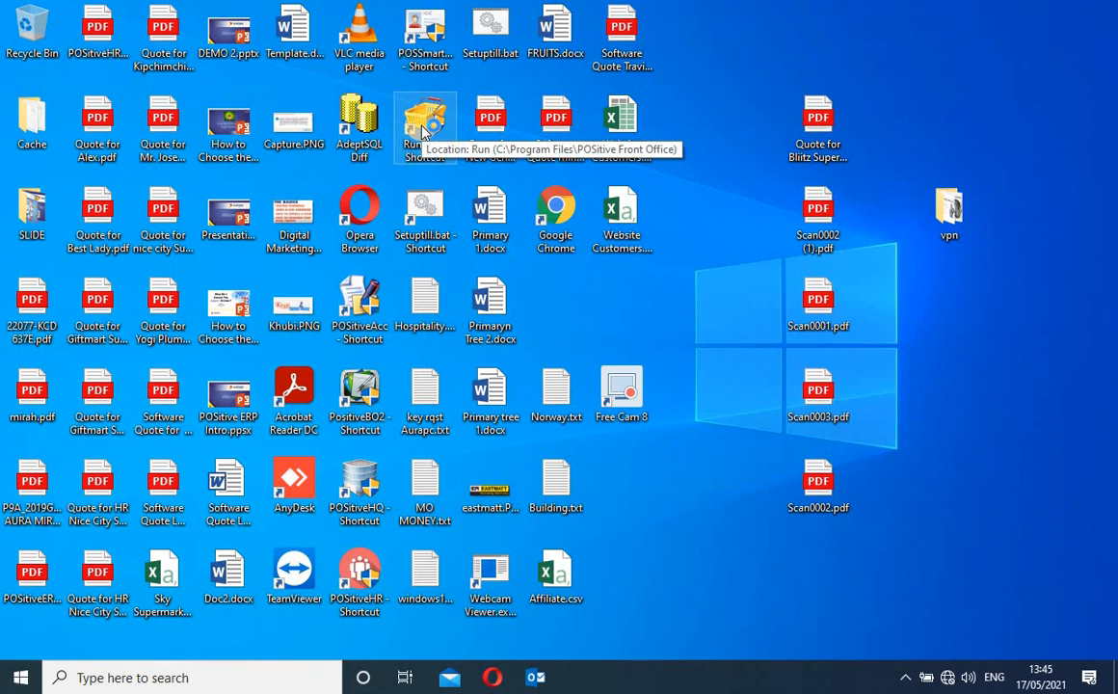
- Relaunch FrontOffice from the Run.exe desktop shortcut and wait for the login window
{"action": "double_click", "coordinate": [421, 132]}
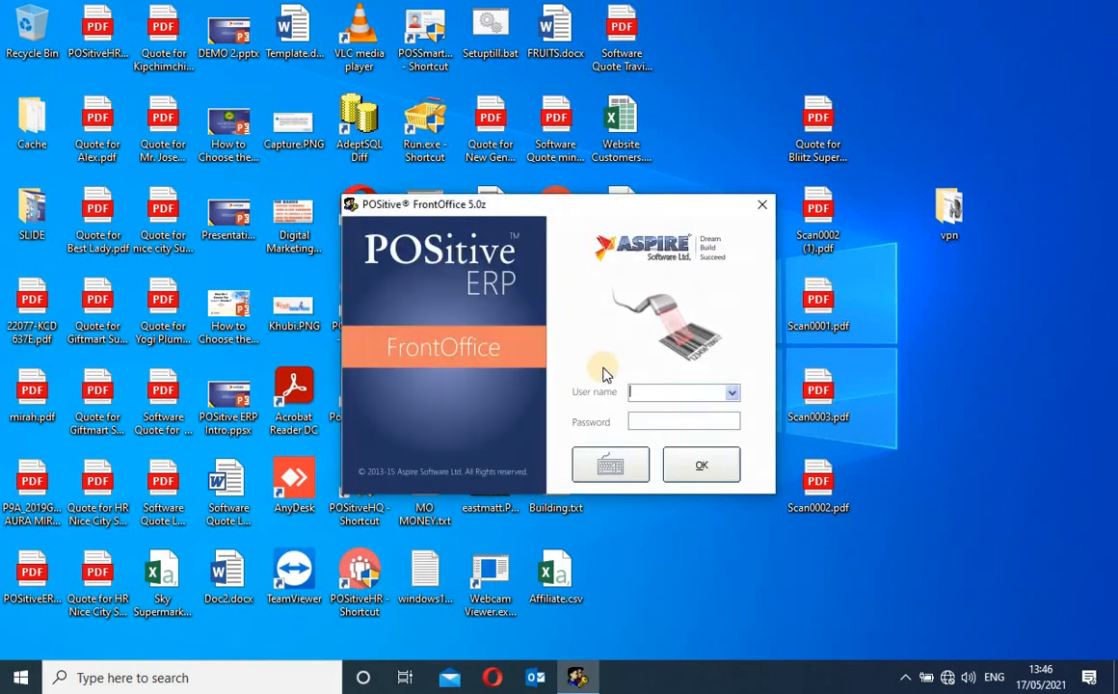
- Log in as the admin user with the account password
{"action": "type", "text": "admin"}
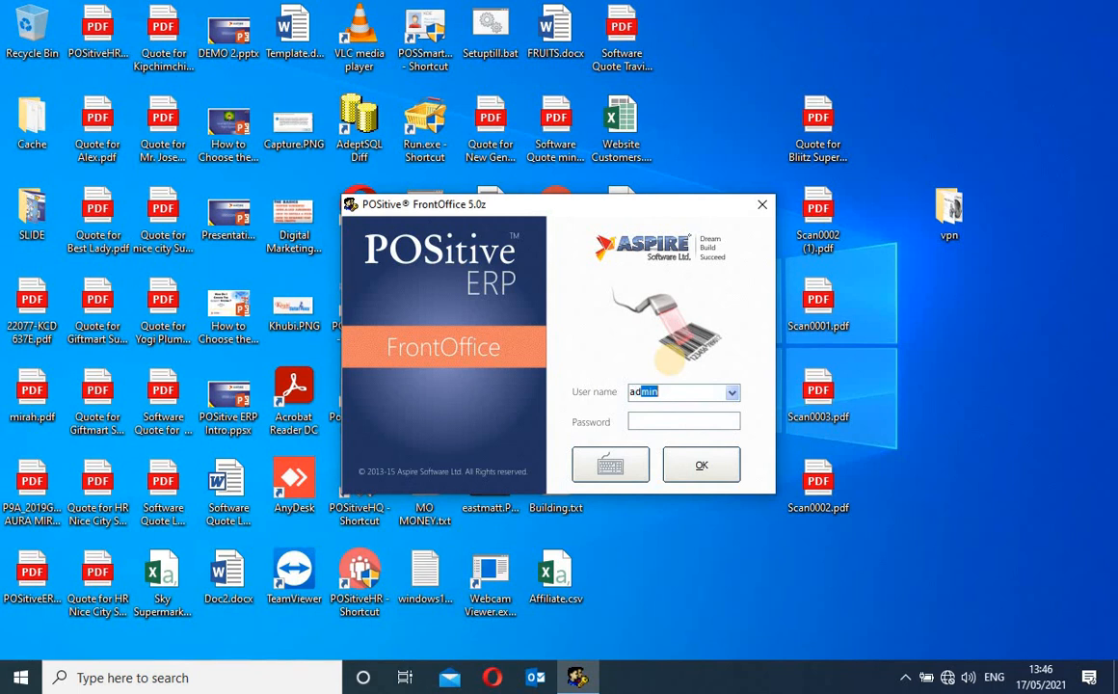
{"action": "key", "text": "Tab"}
{"action": "type", "text": "*****"}
{"action": "key", "text": "Return"}
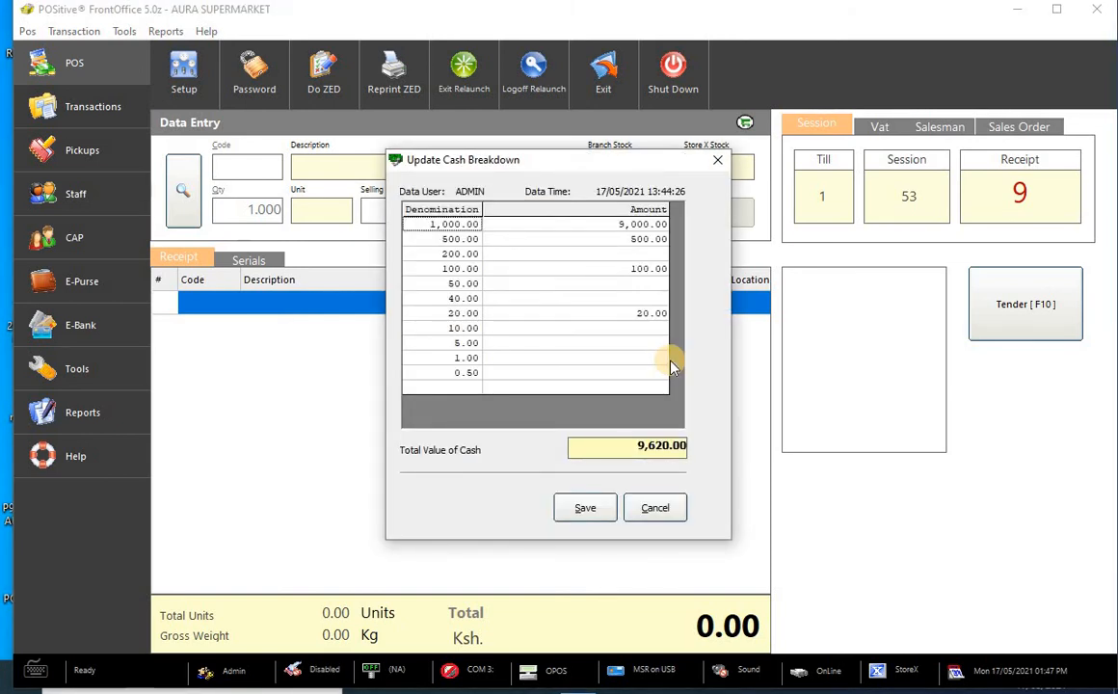
- Save and confirm the 9,620.00 cash breakdown, returning to the empty receipt 9 screen
{"action": "left_click", "coordinate": [587, 509]}
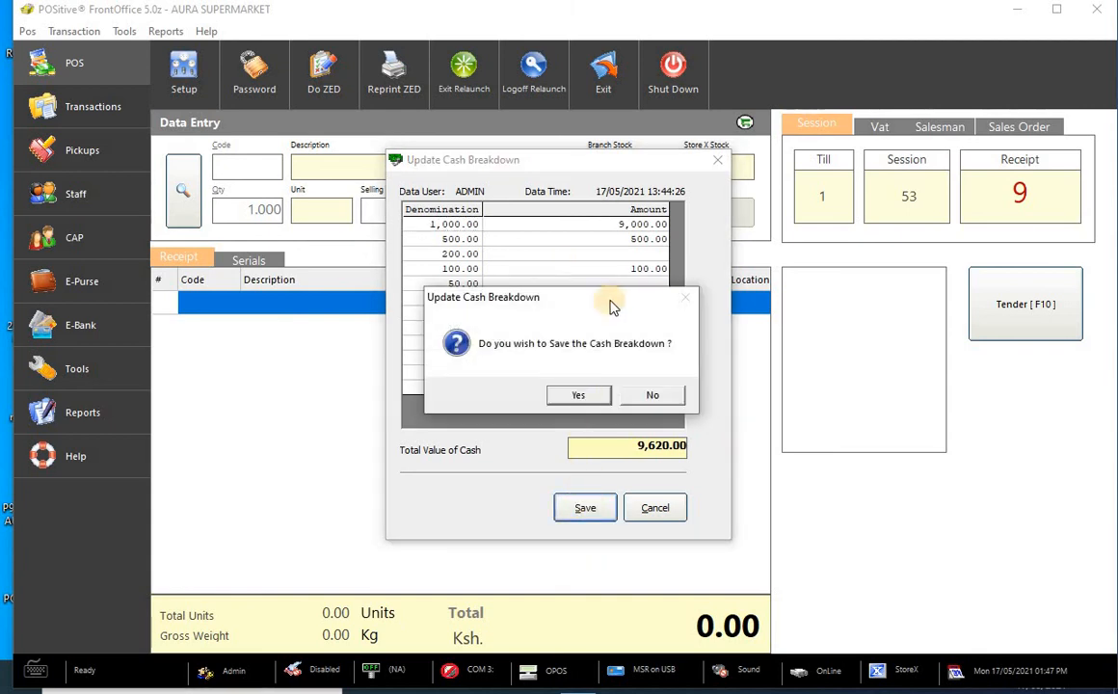
{"action": "left_click", "coordinate": [579, 395]}
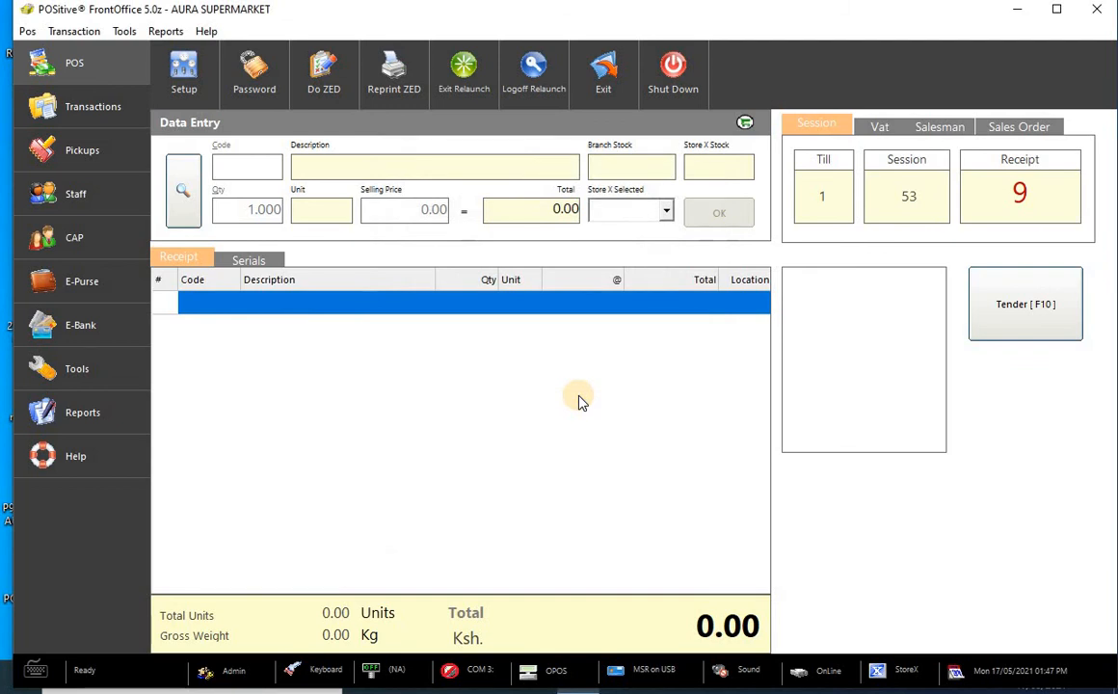